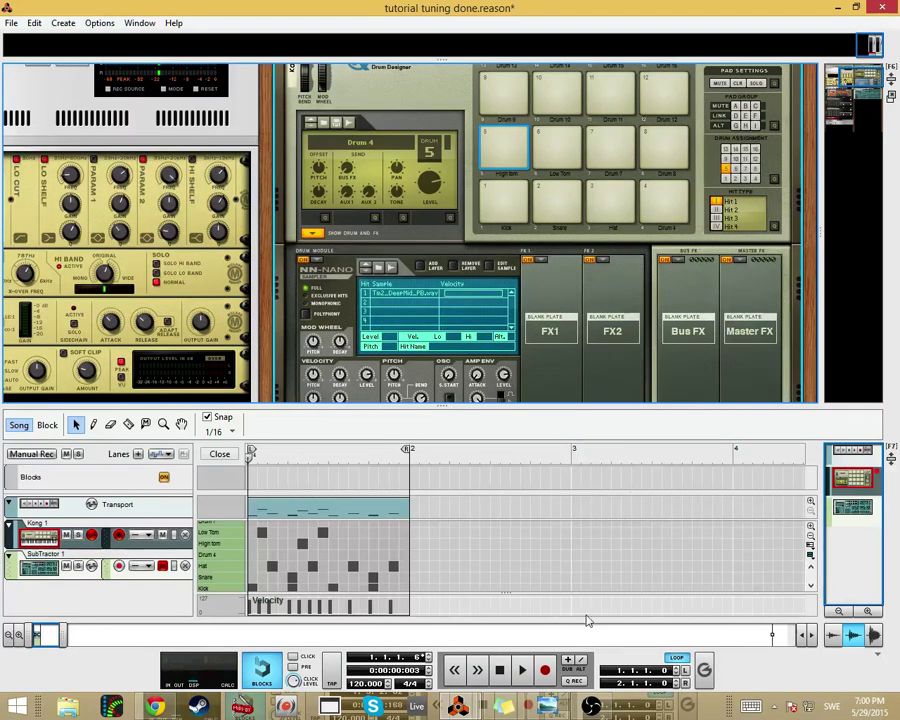
Step: Play and stop the drum pattern, then switch to the tutorial tuning project and back
click(525, 677)
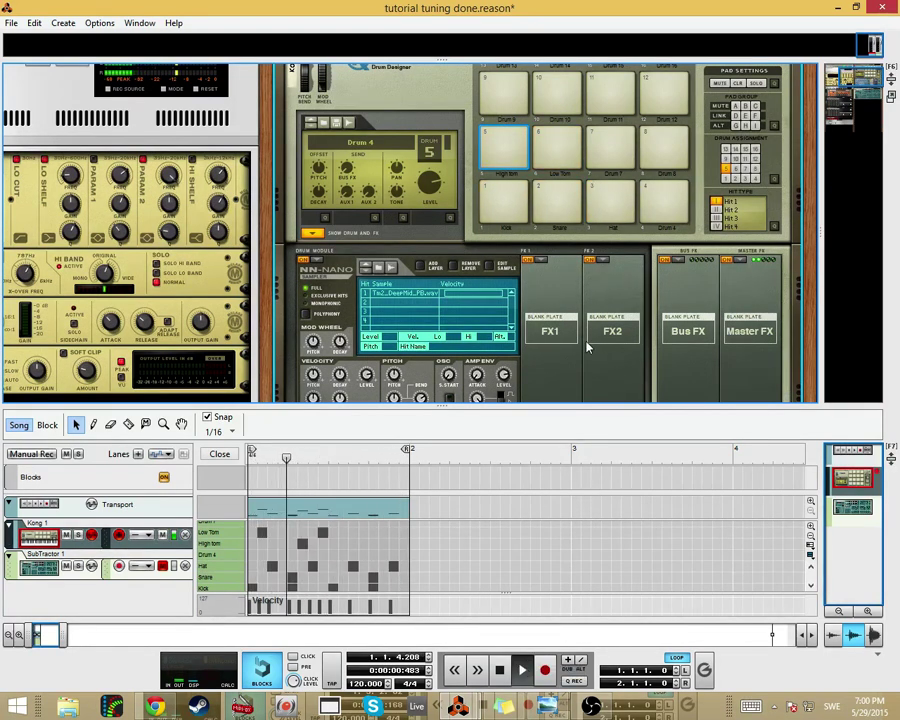
click(502, 671)
mouse_move(458, 708)
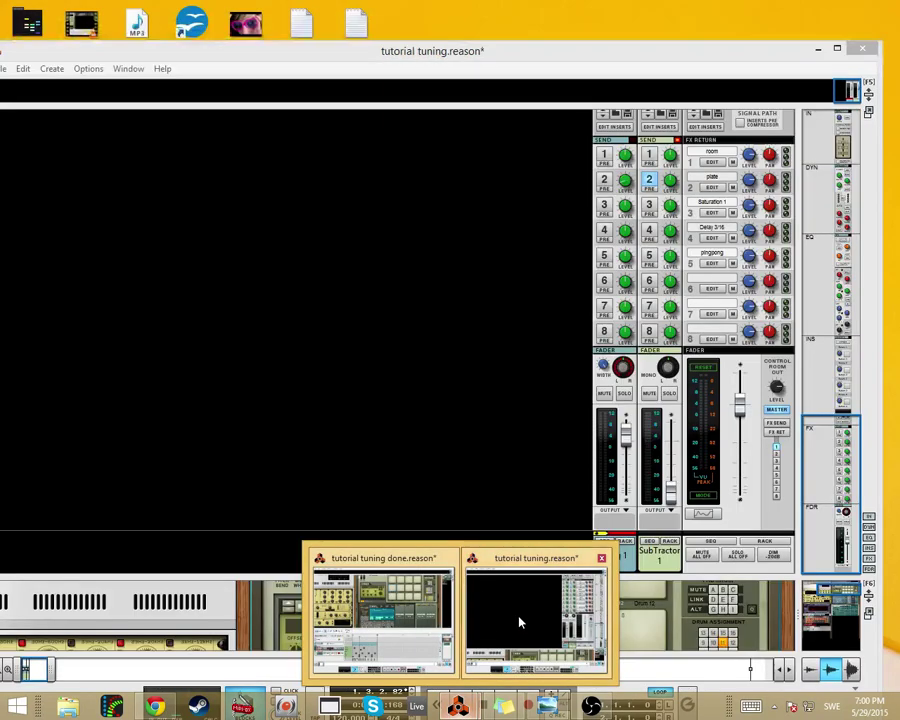
click(519, 623)
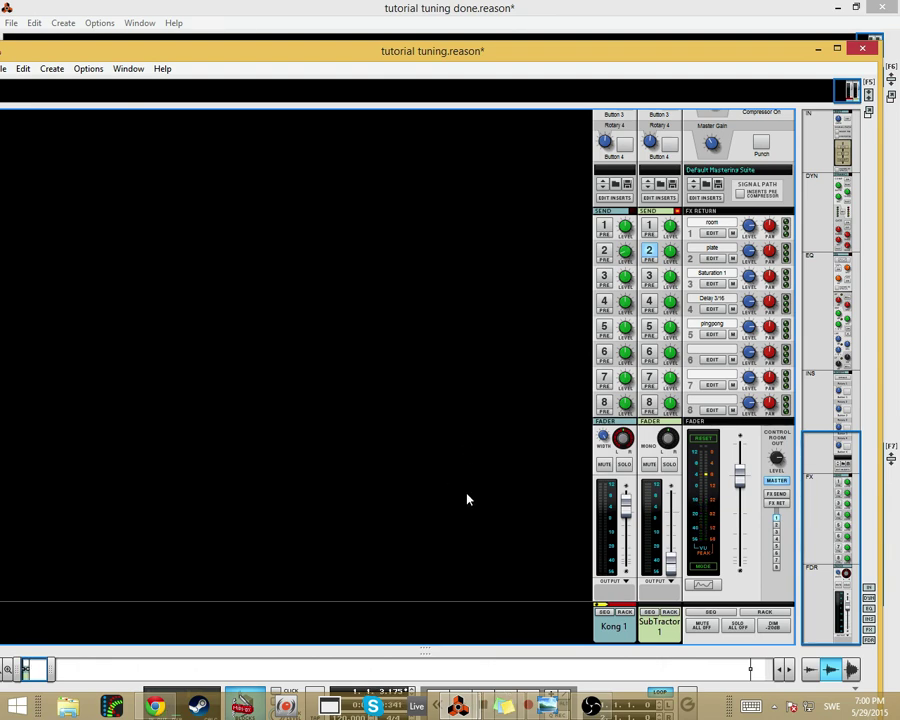
mouse_move(457, 708)
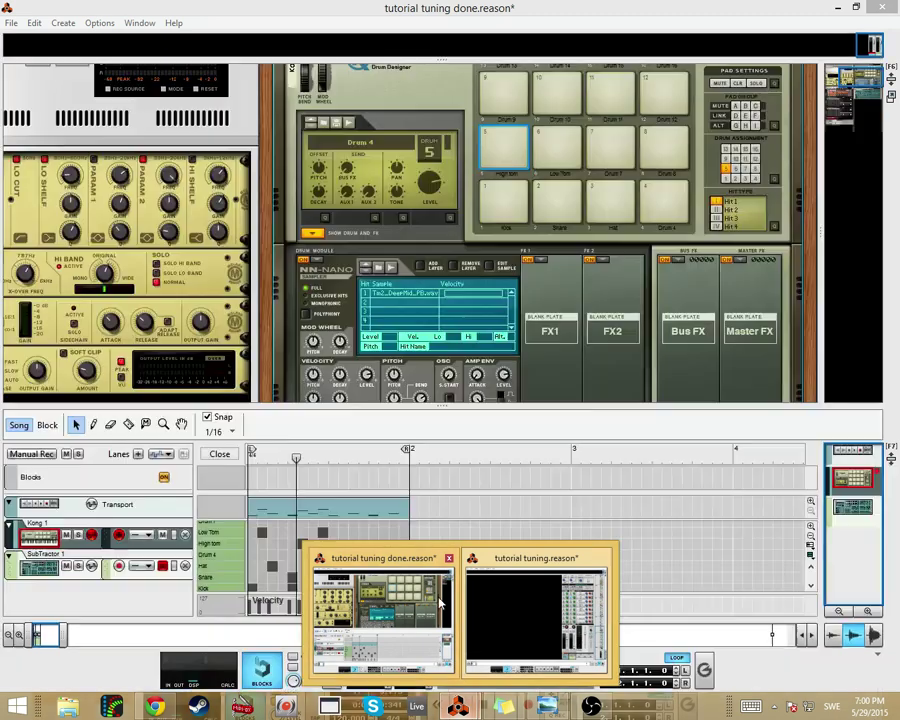
click(441, 603)
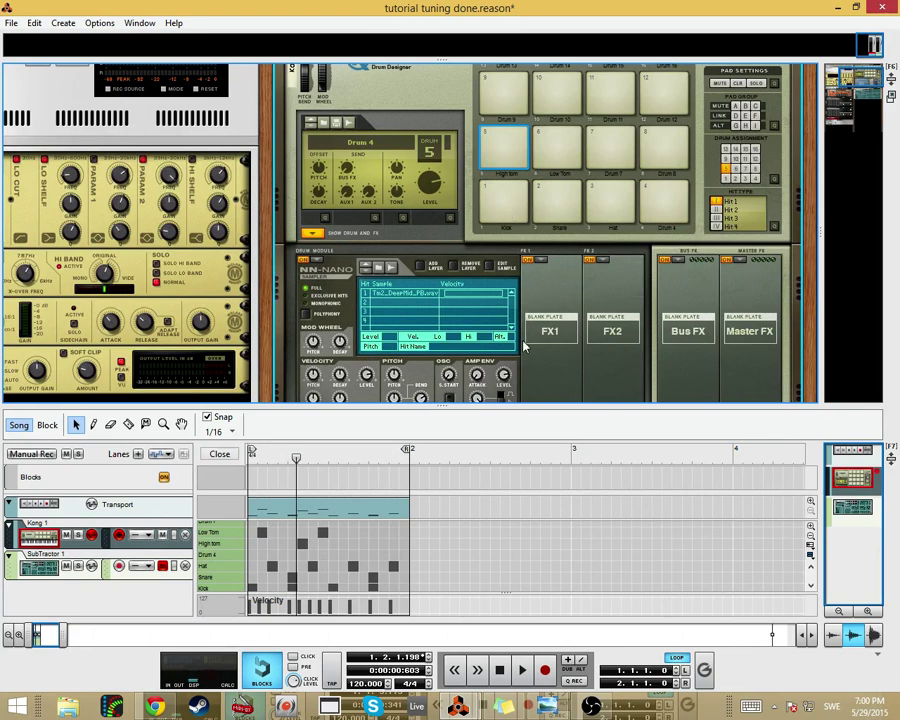
Step: Enlarge the rack and position the Spectrum EQ window beneath the Kong drum pads
drag(530, 415, 525, 494)
scroll(512, 283, up, 3)
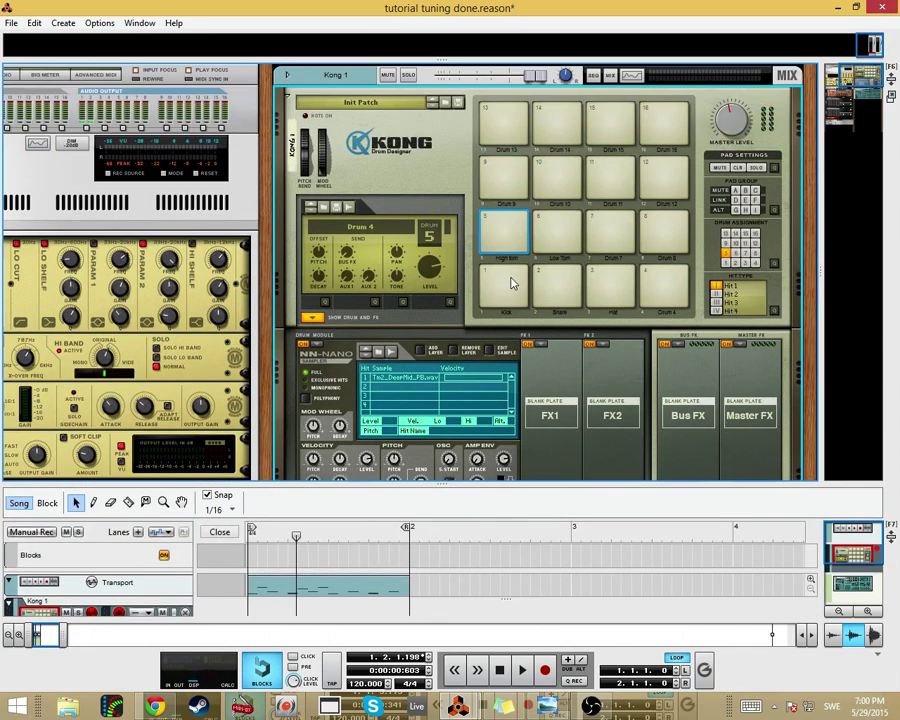
scroll(510, 270, down, 3)
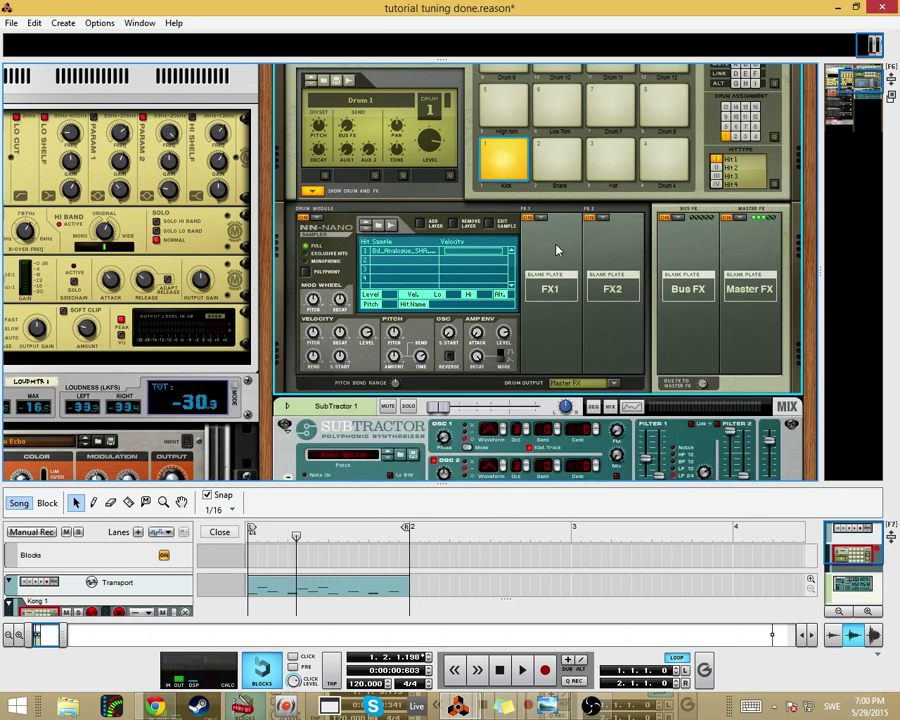
scroll(562, 317, up, 1)
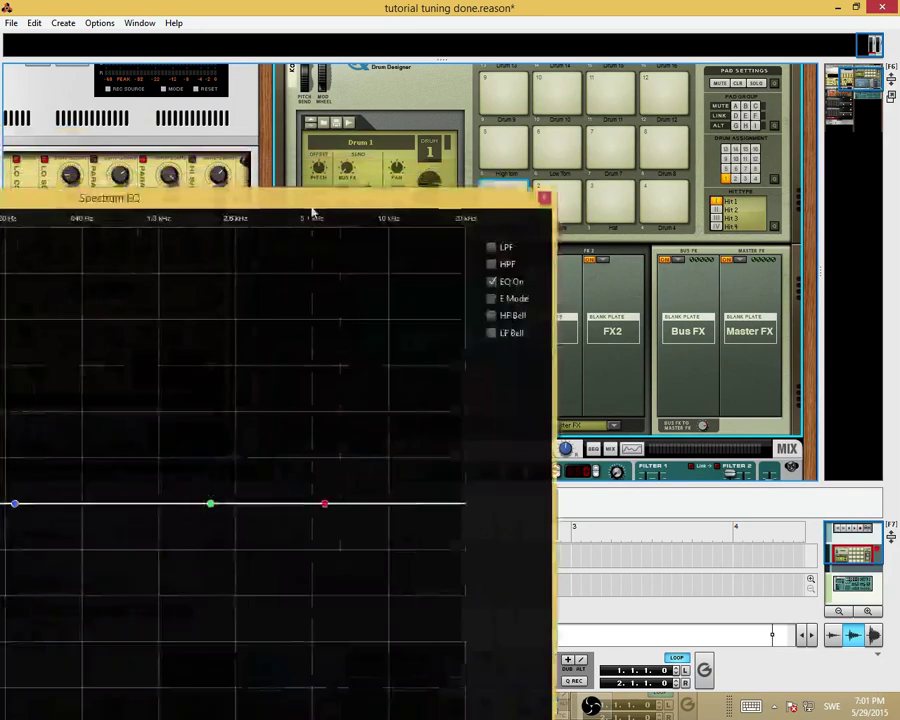
drag(300, 192, 585, 345)
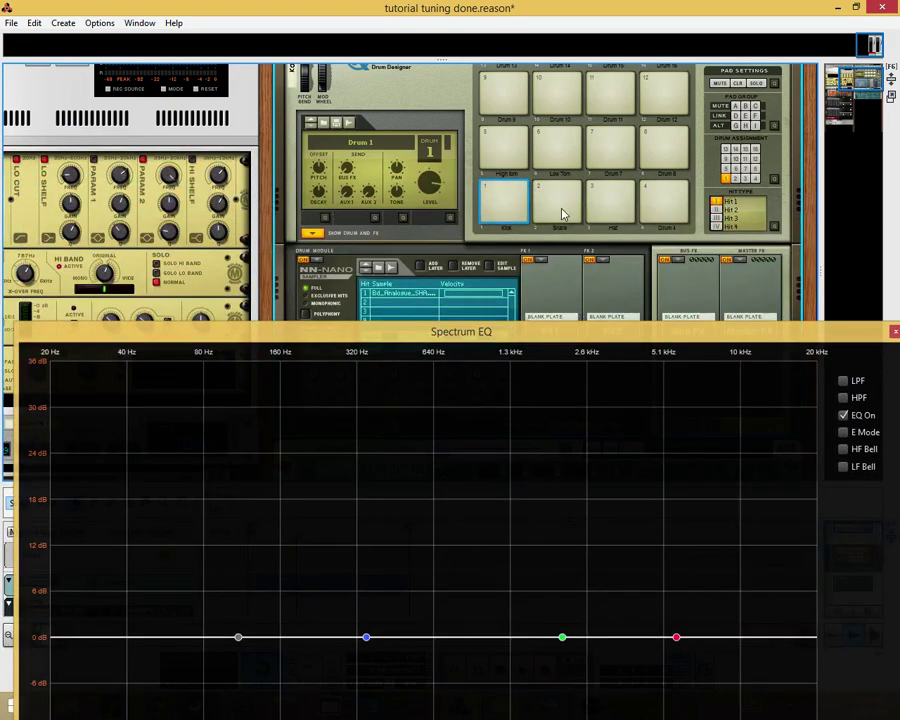
Step: Select the Low Tom pad and move the EQ low band to about 55 Hz
click(626, 196)
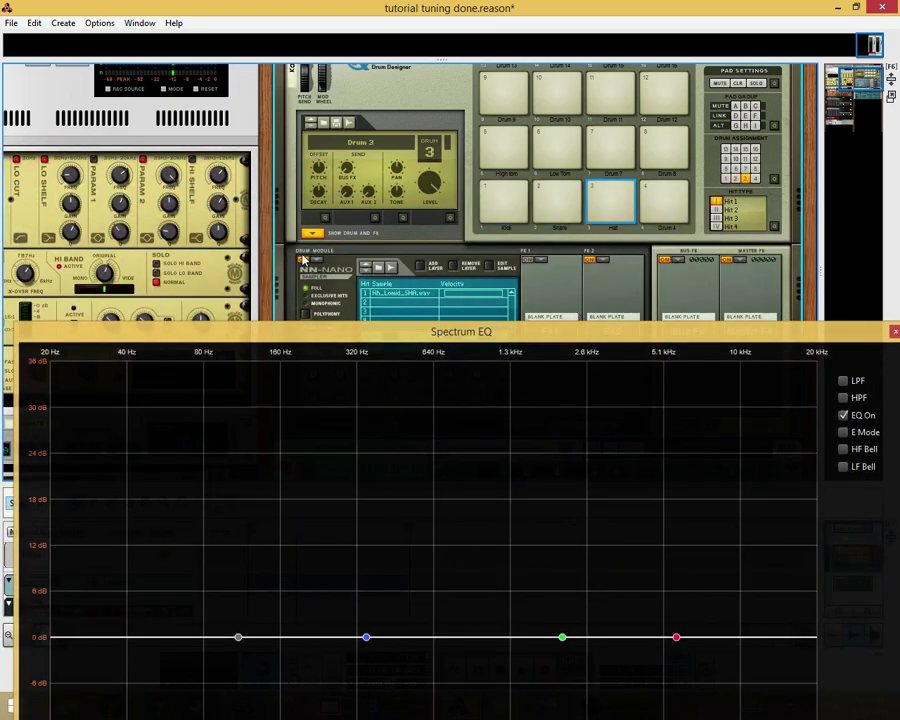
click(527, 147)
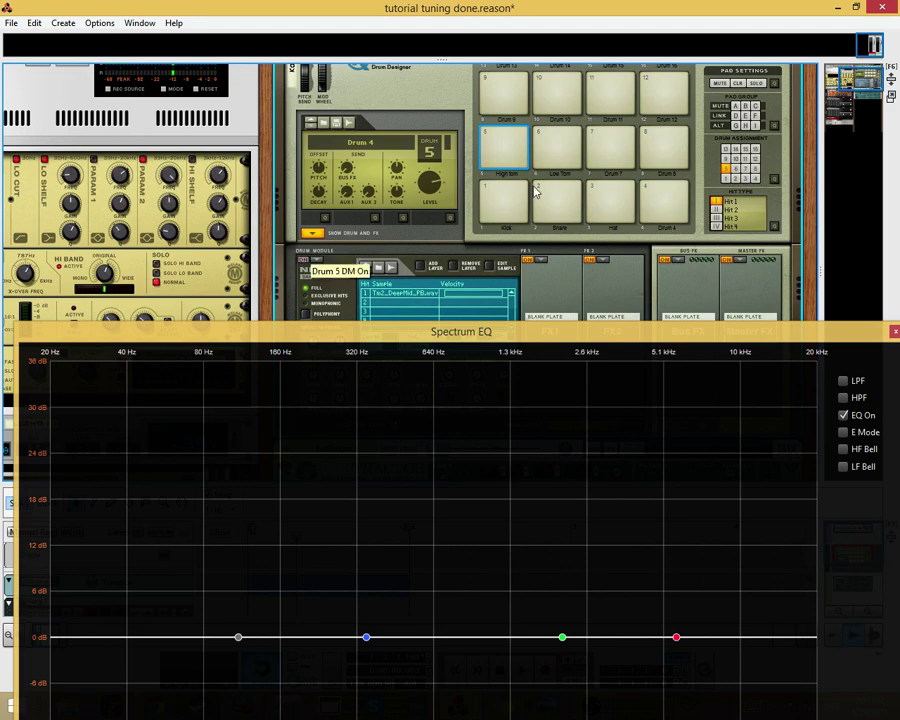
click(556, 148)
drag(377, 326, 455, 172)
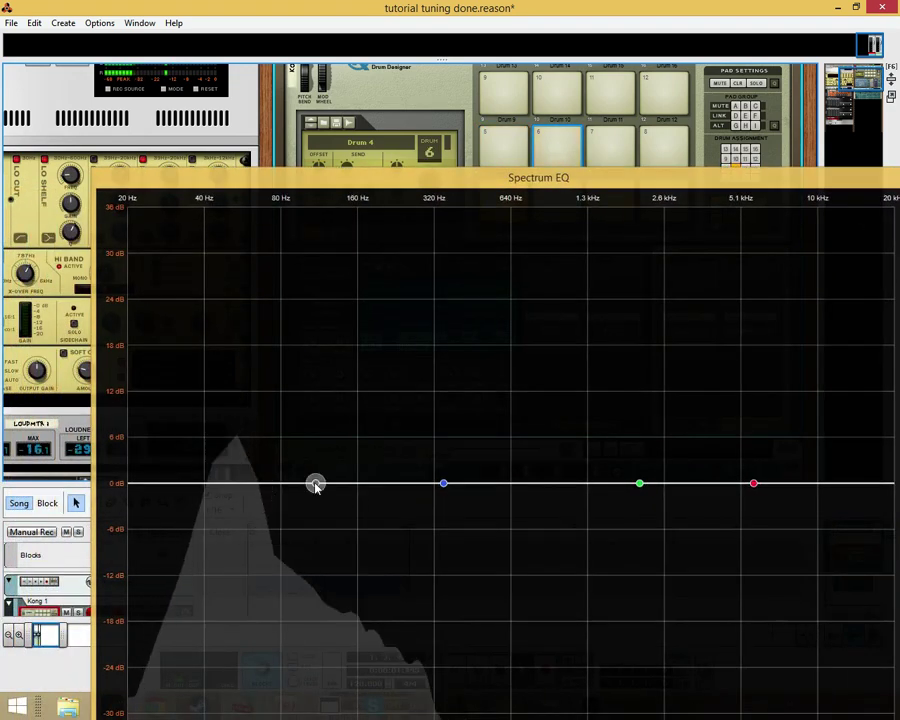
drag(315, 483, 234, 483)
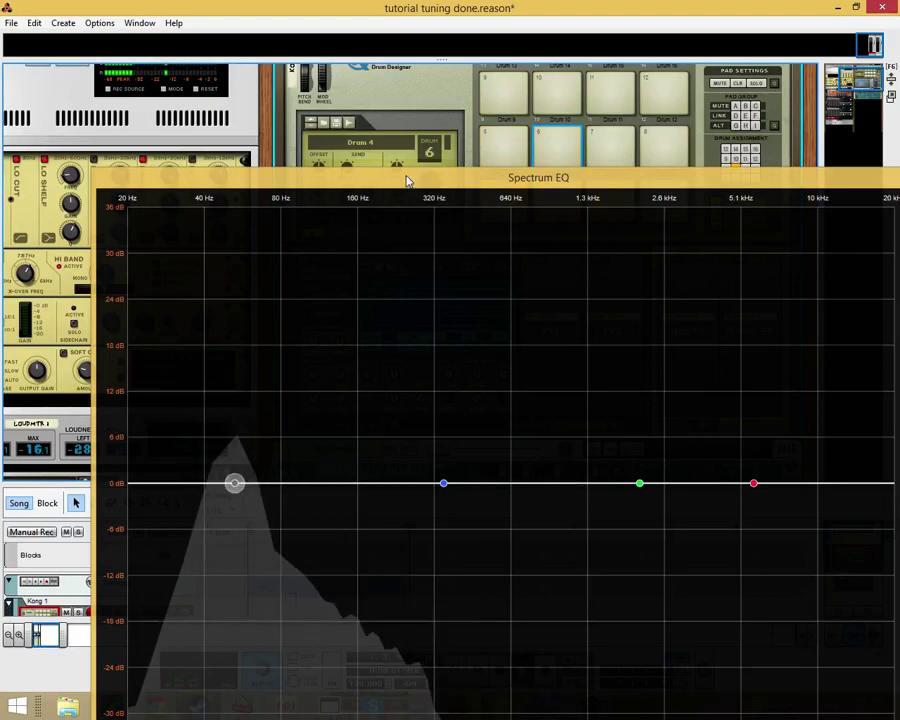
Step: Fine-tune the low band onto the low tom's spectrum peak at 52.0 Hz, 0 dB
drag(408, 179, 462, 56)
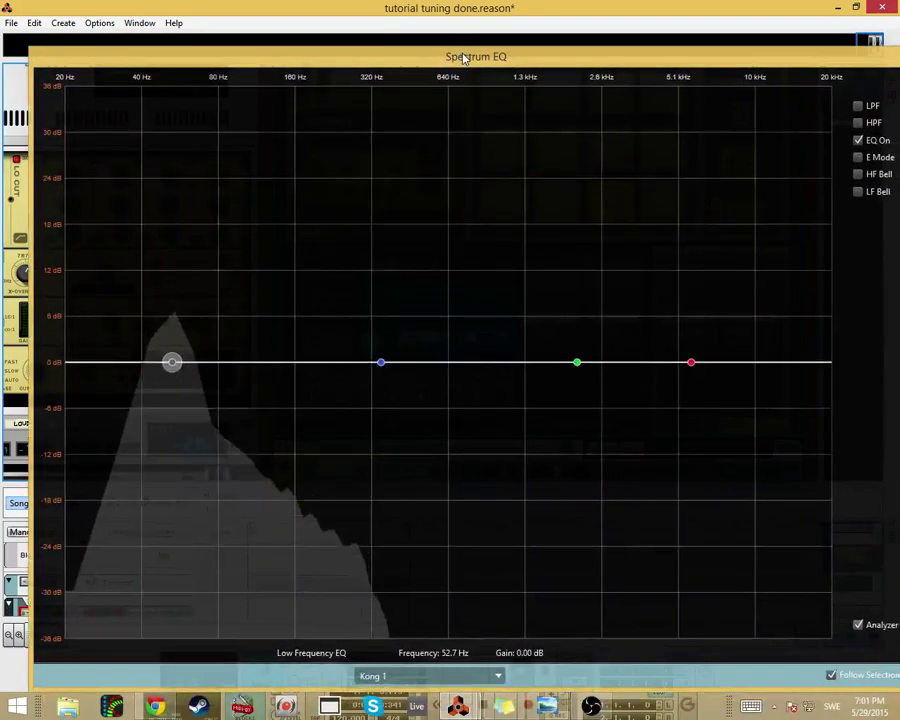
click(377, 362)
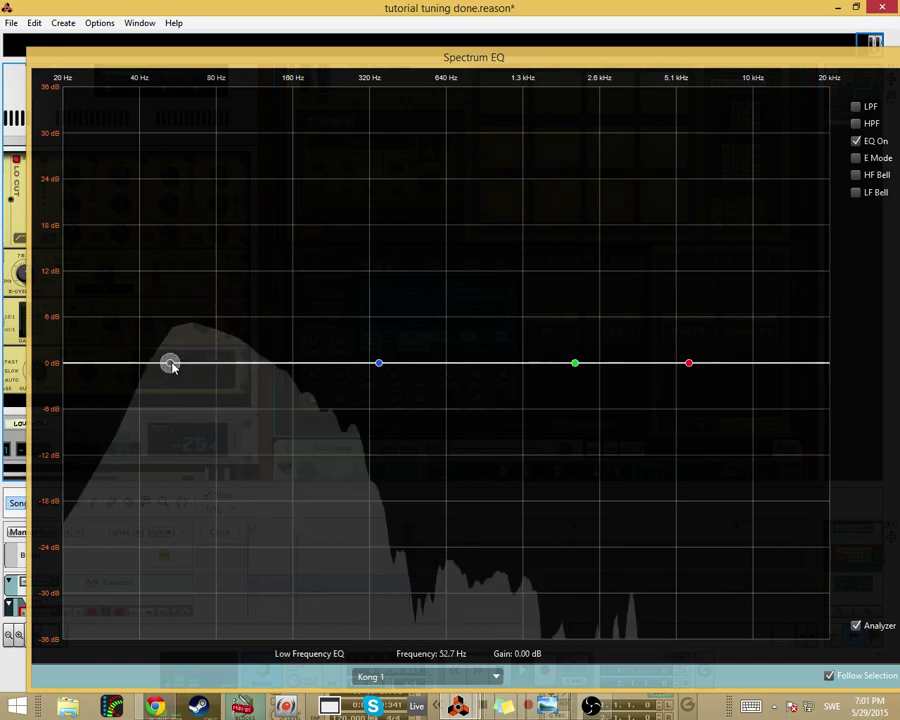
drag(414, 62, 514, 57)
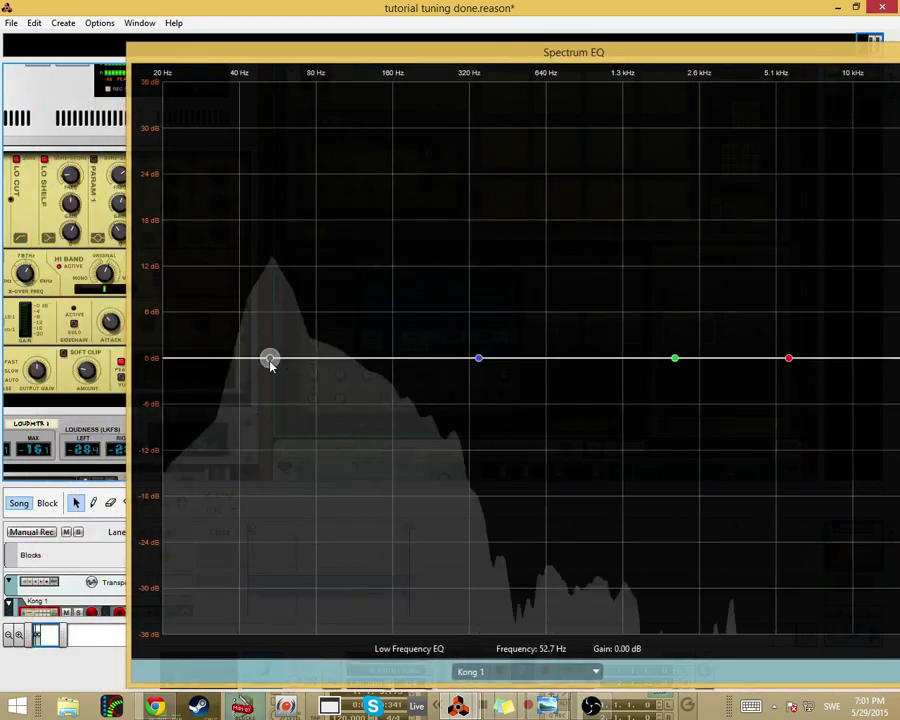
mouse_move(270, 364)
mouse_down()
mouse_move(283, 366)
mouse_move(270, 353)
mouse_up()
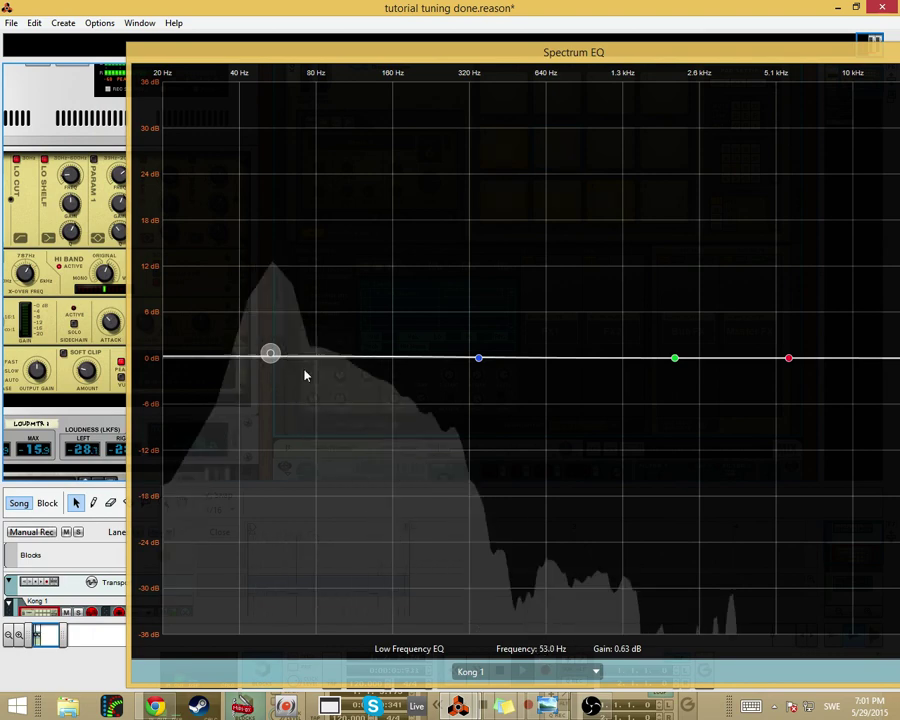
drag(271, 355, 267, 359)
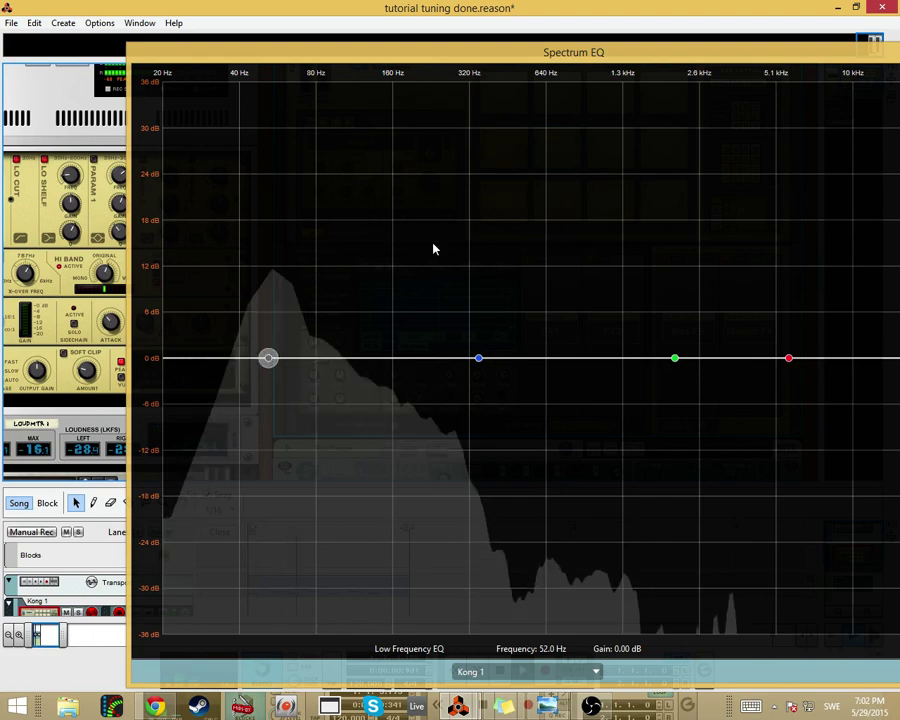
drag(396, 60, 596, 84)
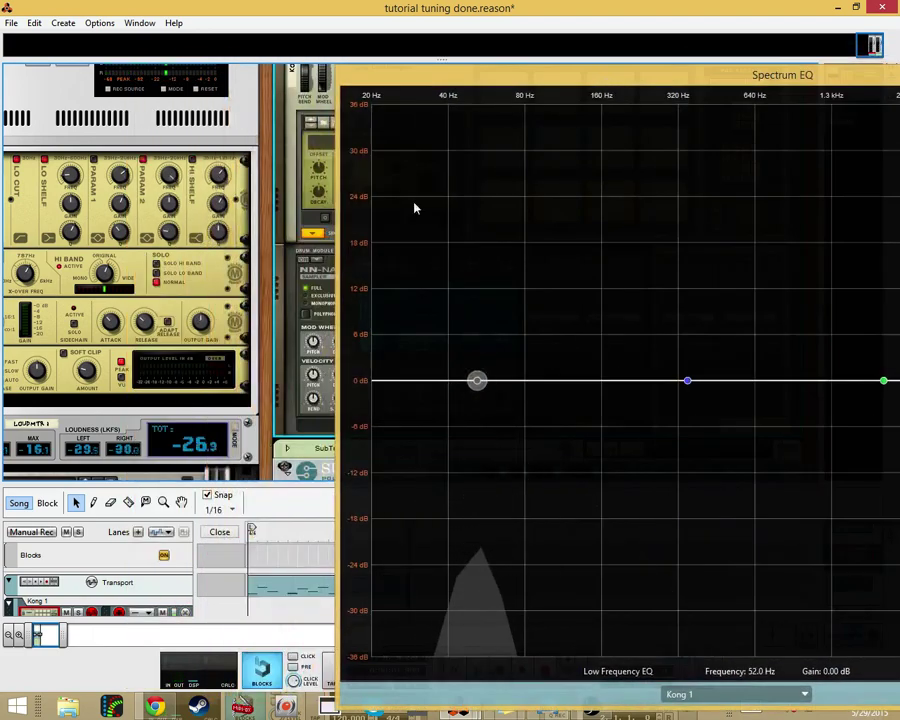
Step: Raise drum 6's pitch offset to 120
drag(456, 78, 553, 86)
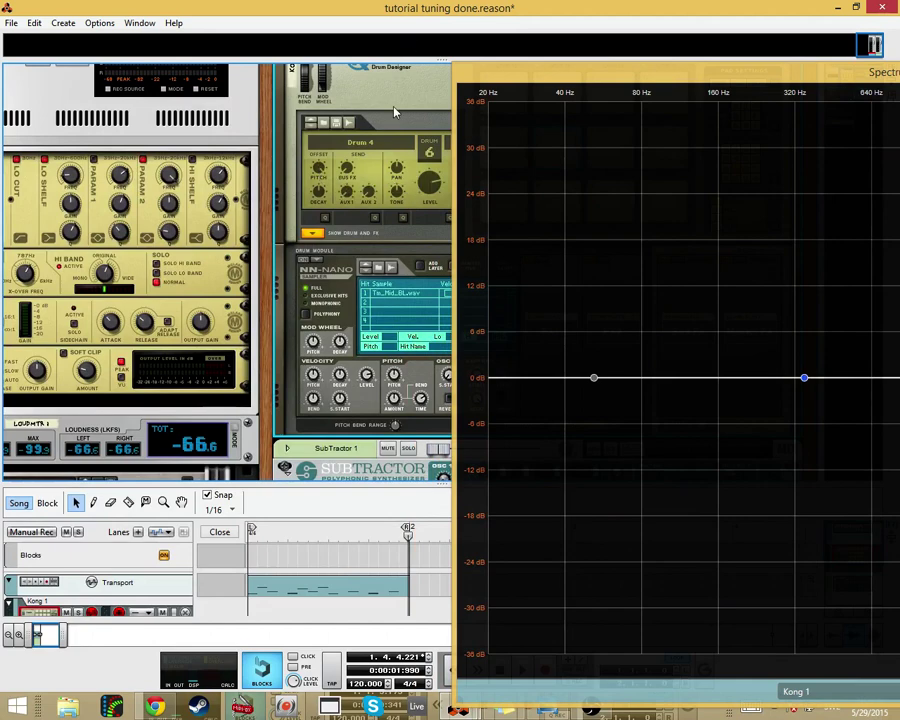
drag(321, 176, 328, 176)
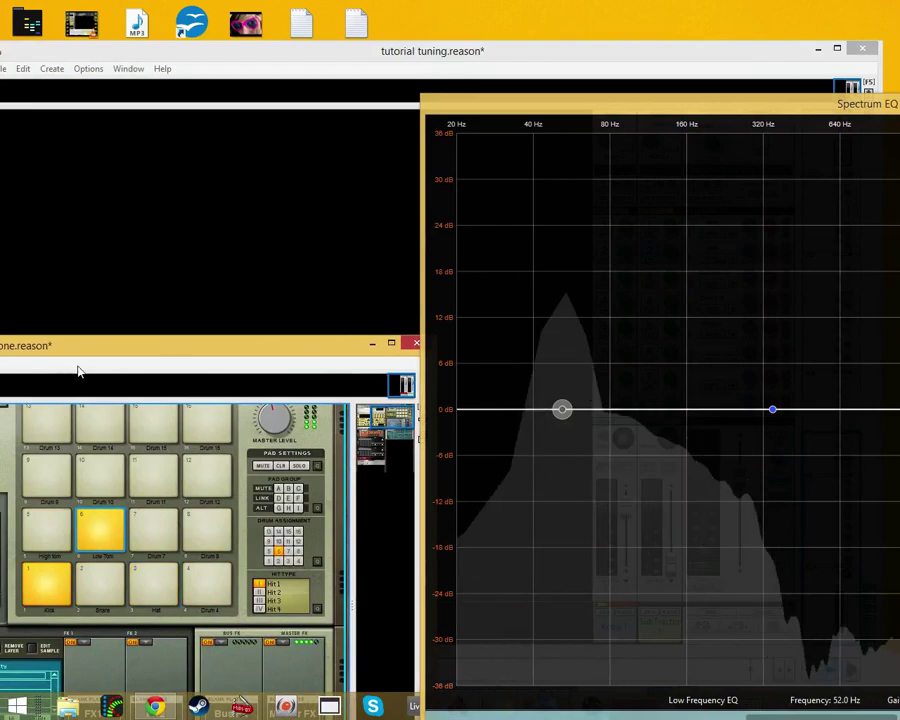
drag(78, 350, 340, 108)
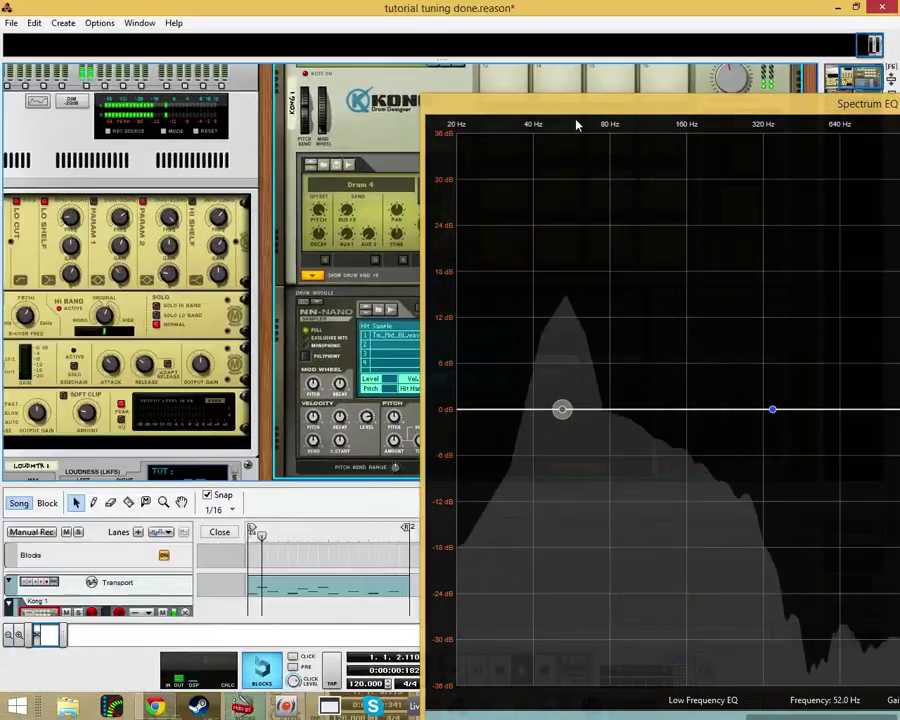
Step: Select the Kick pad and move the EQ low band to about 100 Hz on its peak
drag(578, 115, 667, 300)
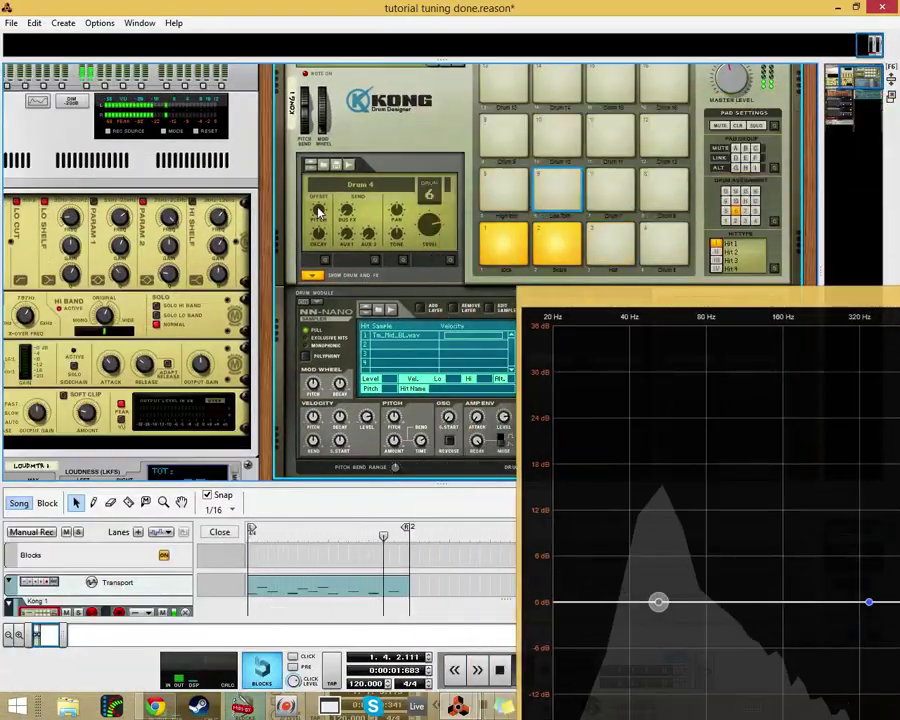
click(516, 243)
drag(816, 302, 350, 166)
drag(173, 468, 249, 468)
drag(448, 162, 432, 54)
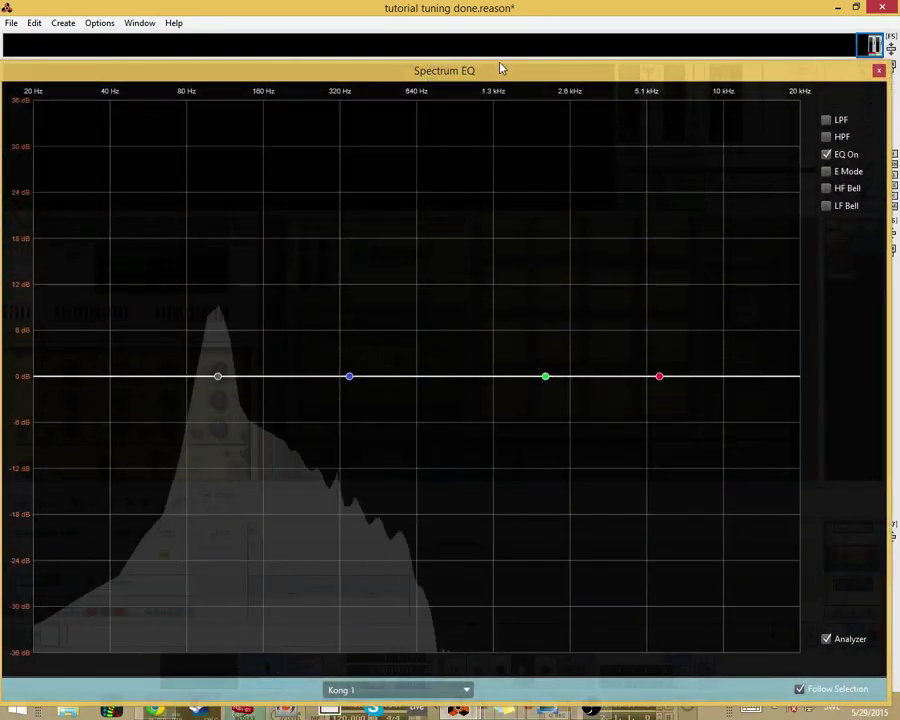
Step: Maximize Reason, nudge the EQ low band to about 110 Hz, and lower the EQ window below the pads
drag(500, 66, 500, 210)
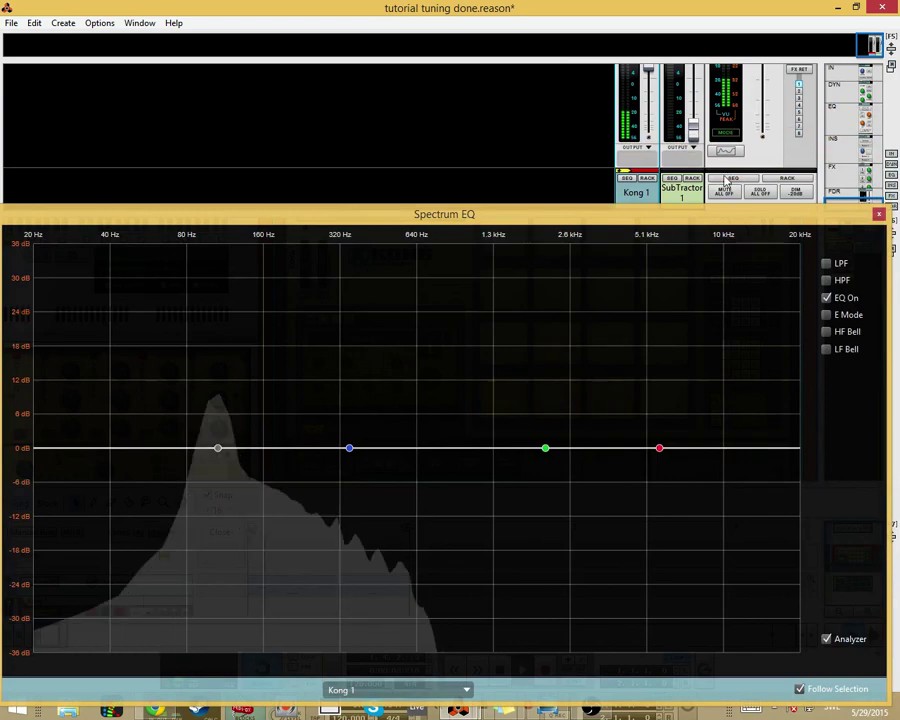
drag(640, 214, 660, 298)
drag(610, 217, 568, 52)
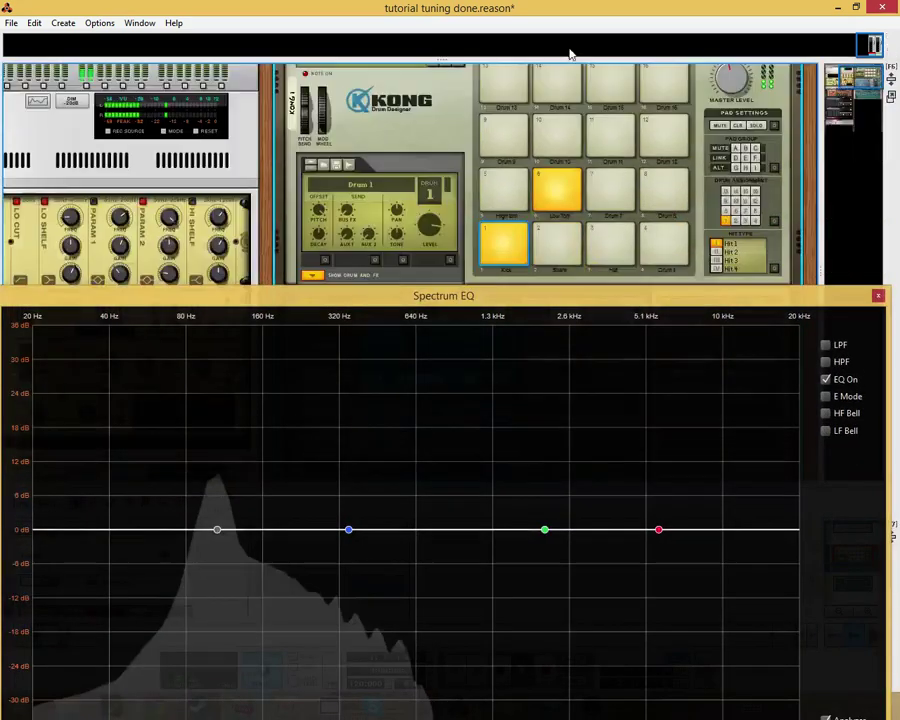
drag(516, 296, 526, 157)
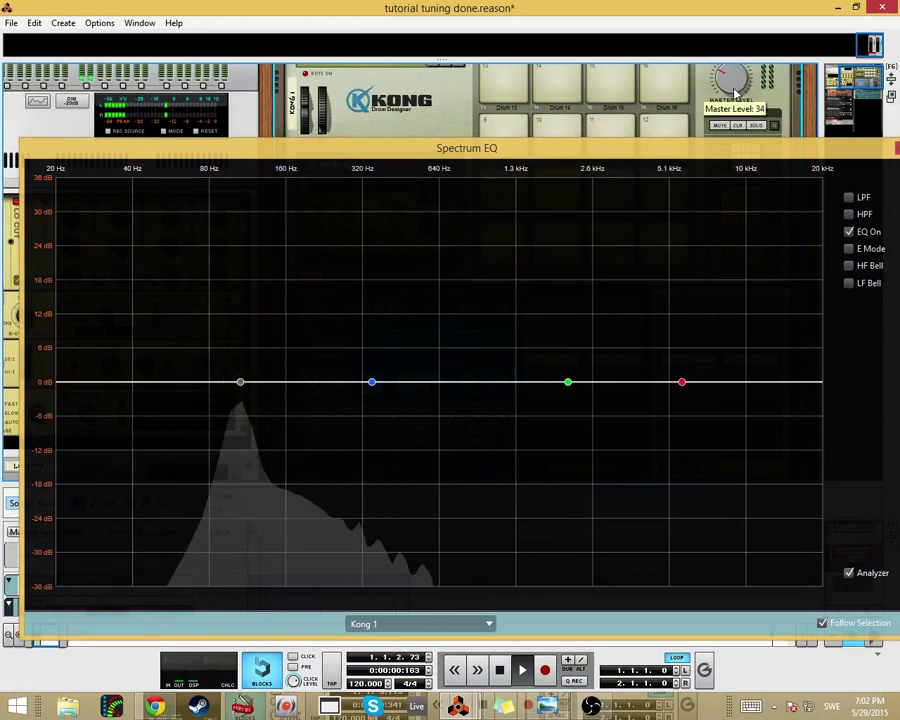
mouse_move(240, 384)
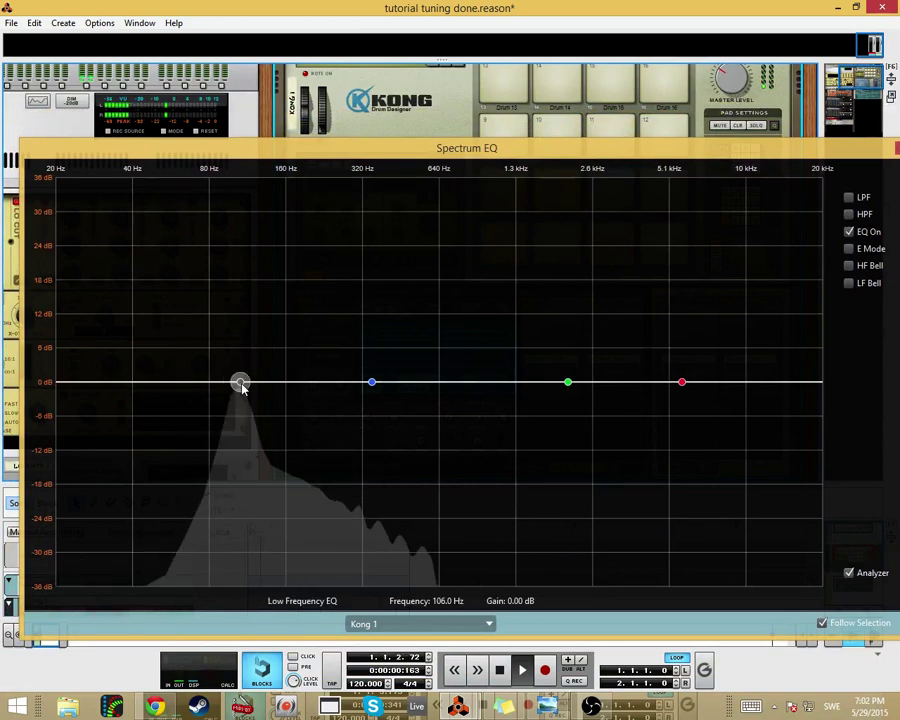
drag(240, 384, 243, 386)
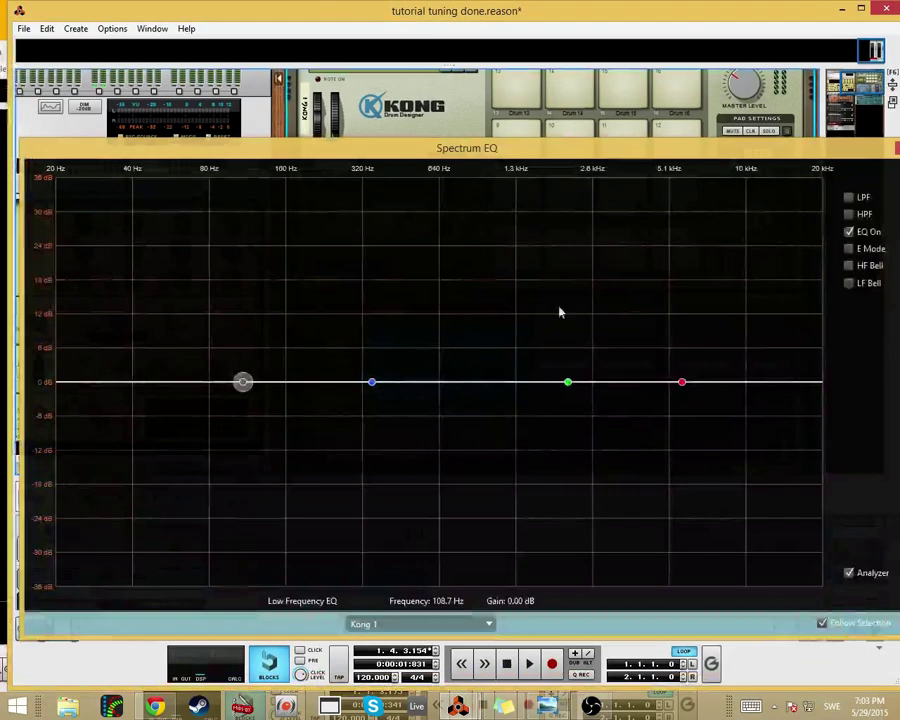
click(862, 10)
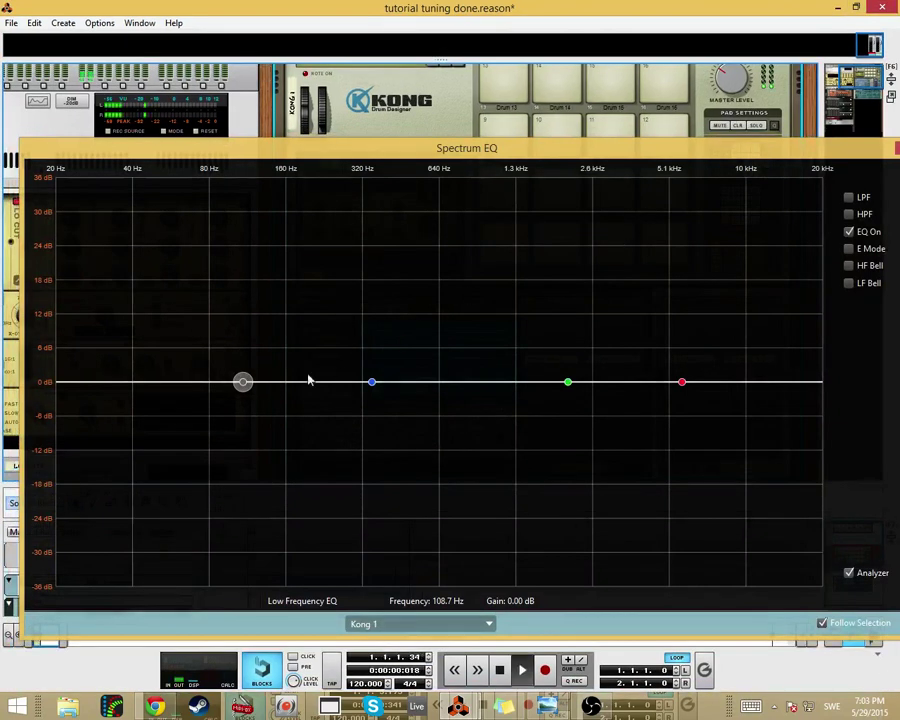
drag(243, 381, 245, 380)
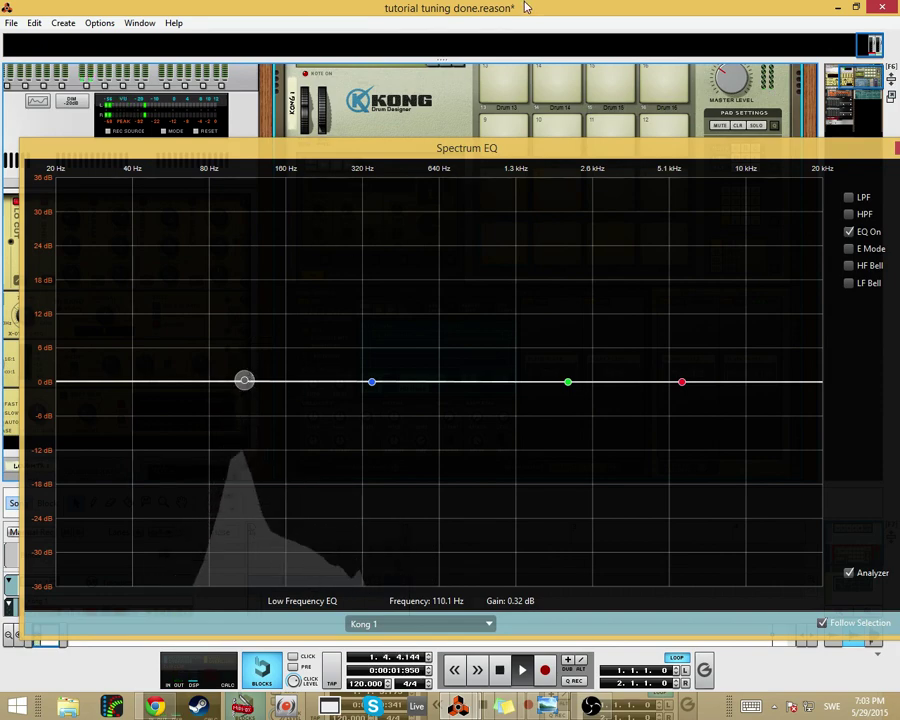
drag(532, 153, 560, 377)
Step: Rename drum pad 1 to 'Kick A'
double_click(509, 271)
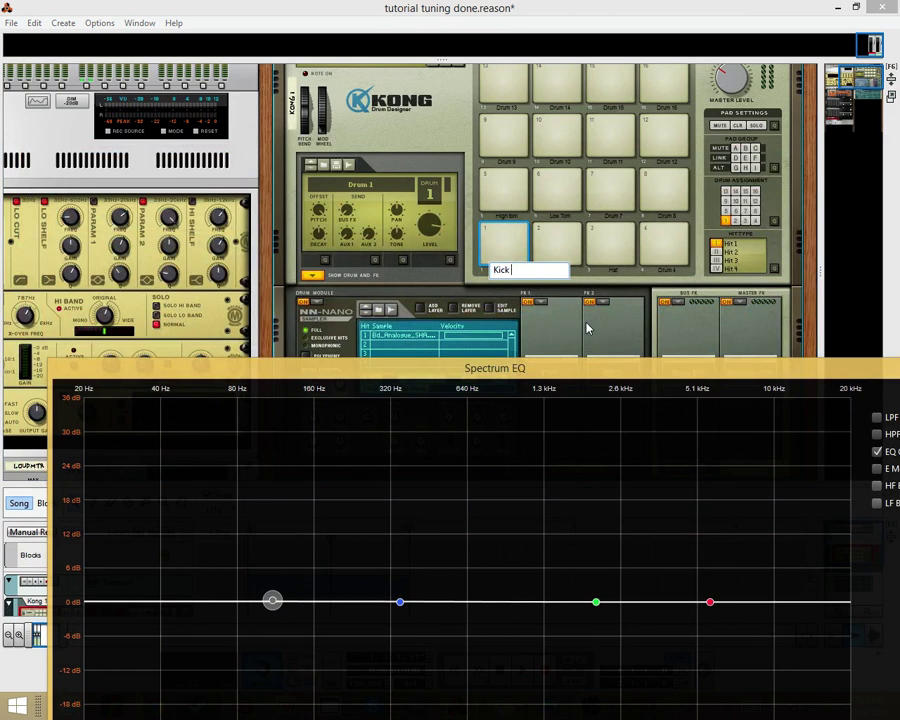
text(Kick A)
key(Return)
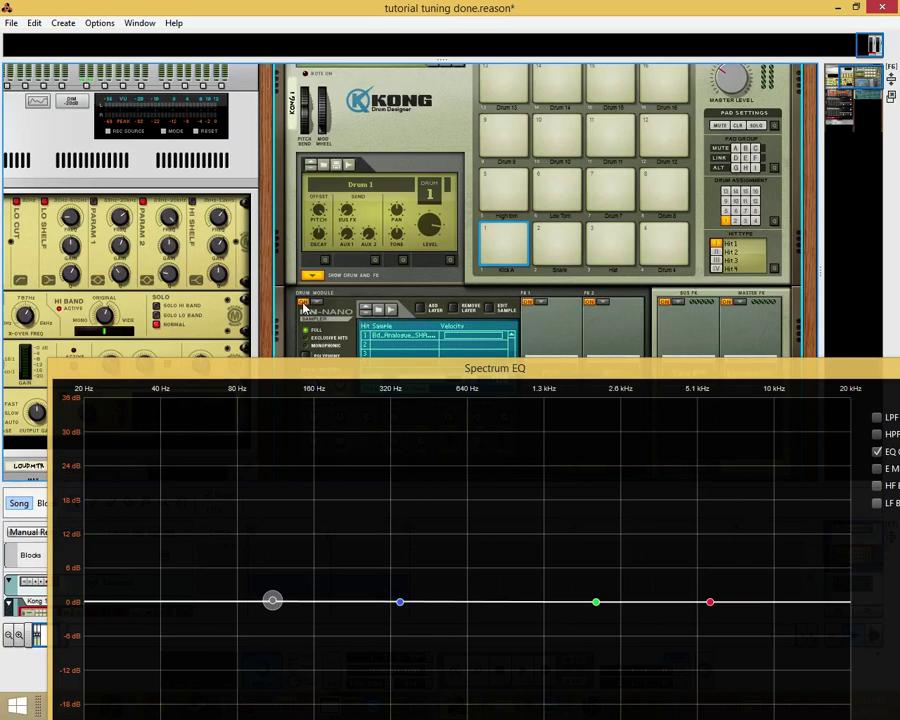
Step: Select and audition the snare pad, with the EQ window placed to show its readouts
click(540, 262)
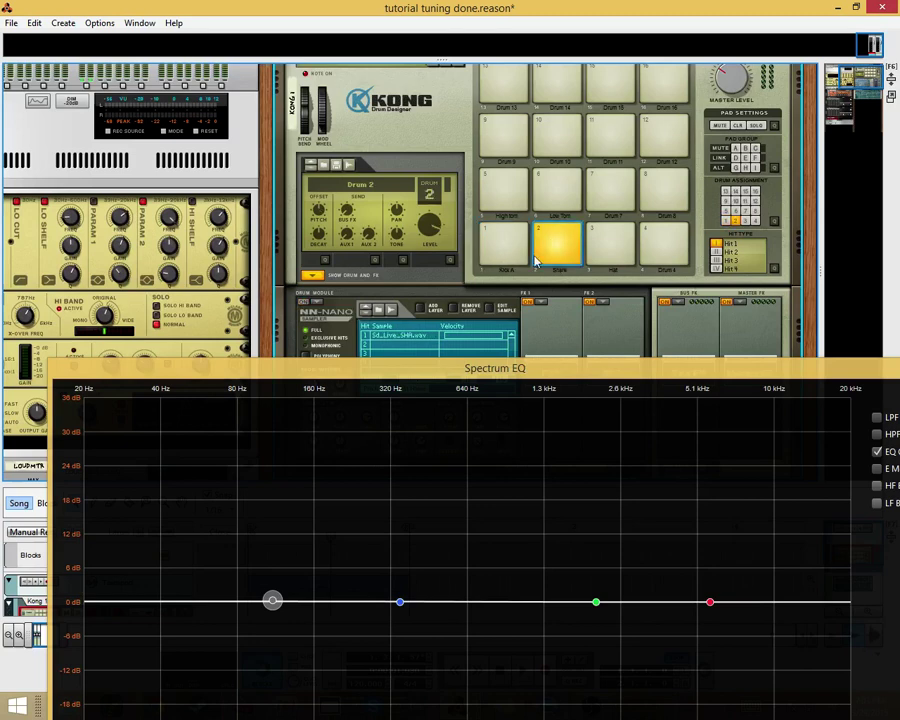
click(562, 246)
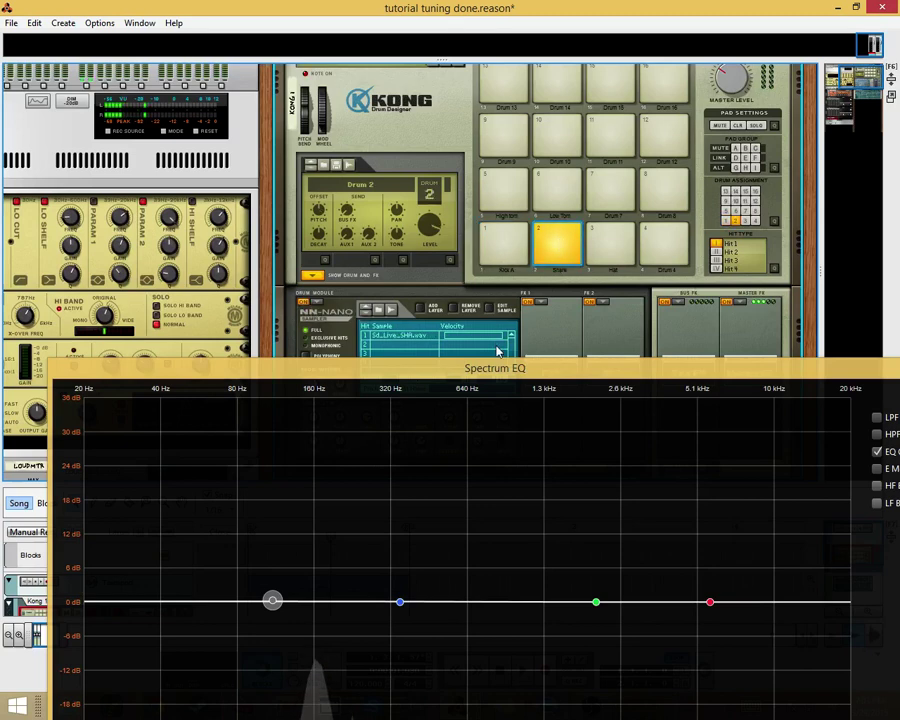
drag(498, 370, 464, 293)
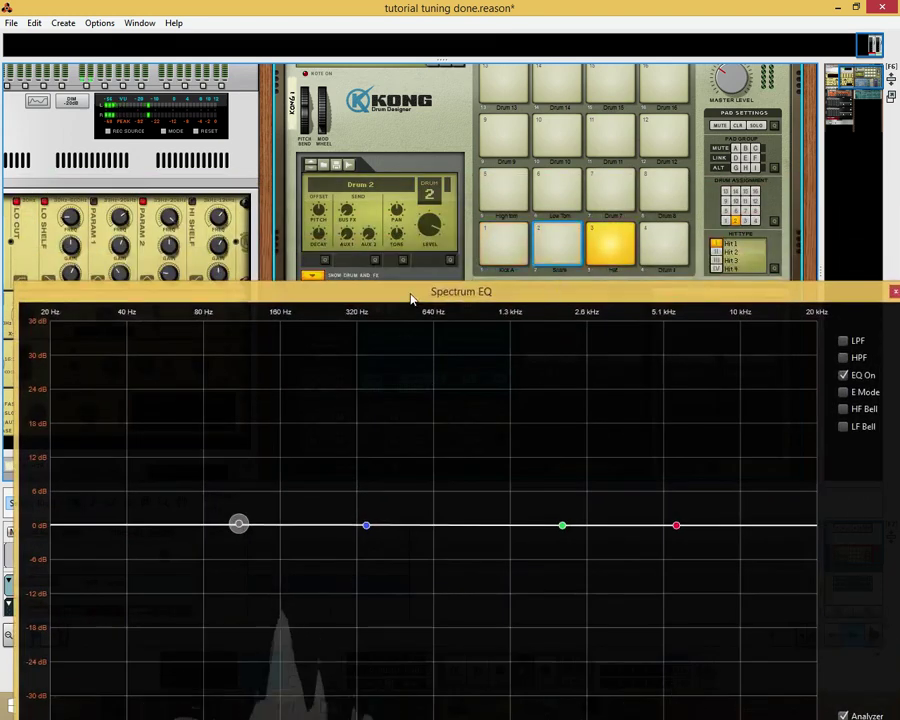
drag(410, 297, 412, 213)
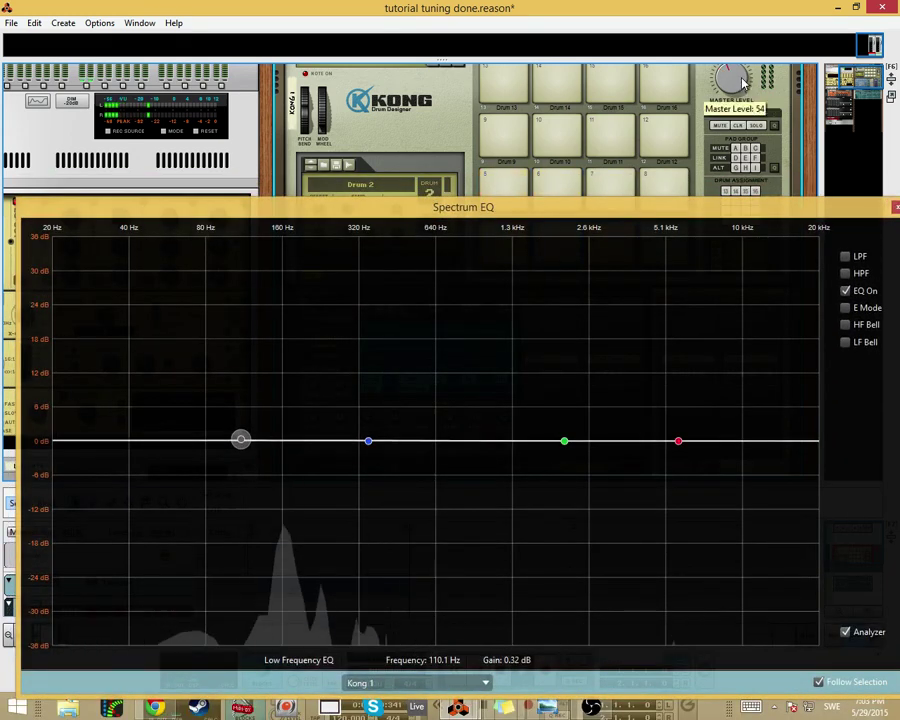
Step: Lower Kong's master level to 48 and set the EQ low band to about 161 Hz using the MIDI chart
drag(743, 80, 748, 85)
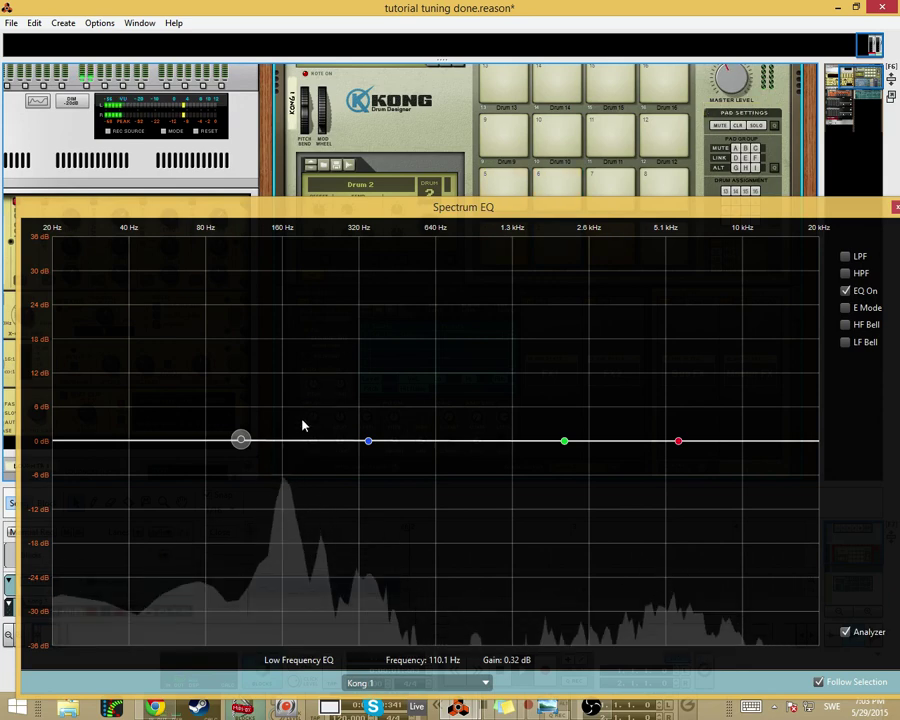
drag(241, 445, 311, 442)
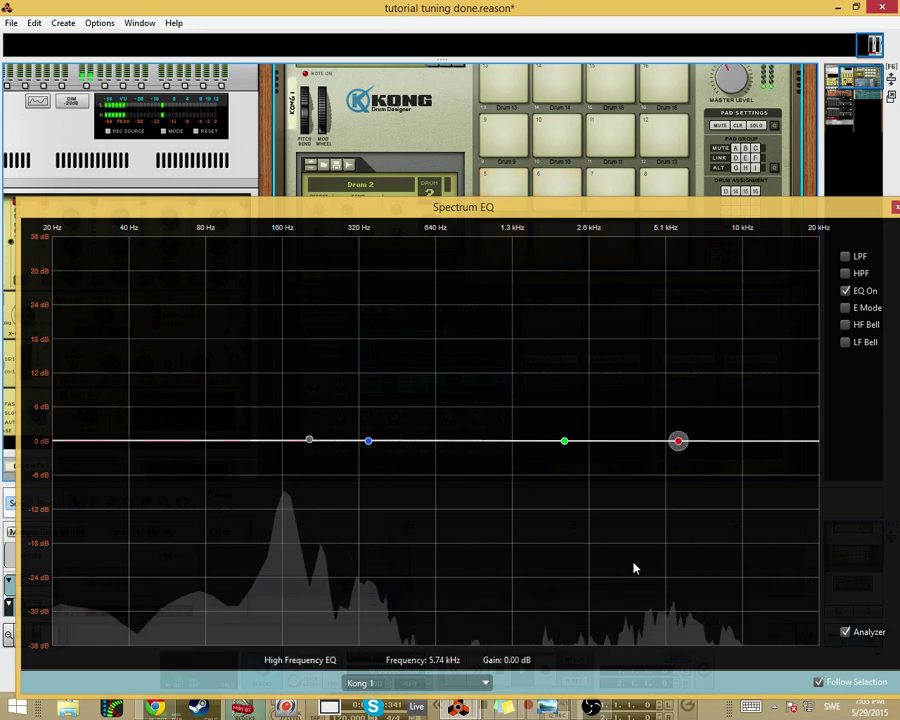
drag(309, 441, 283, 445)
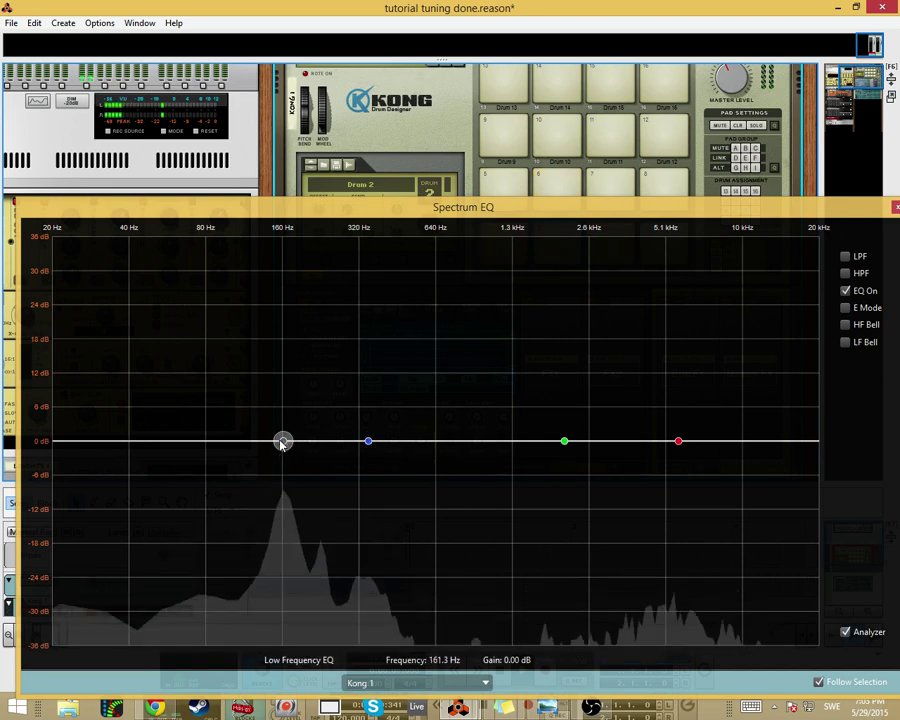
key(alt+Tab)
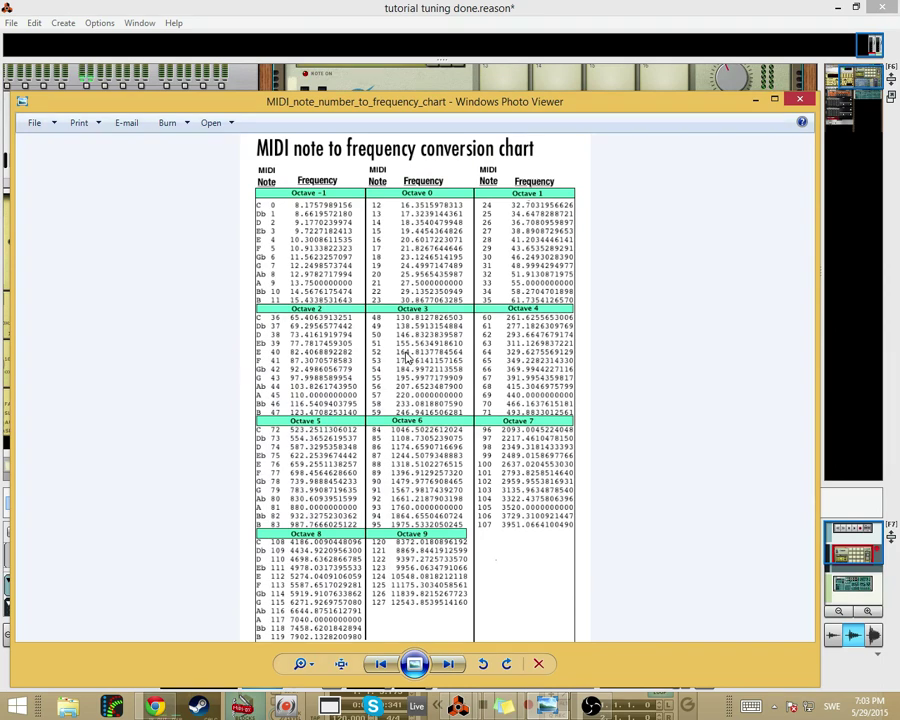
key(alt+Tab)
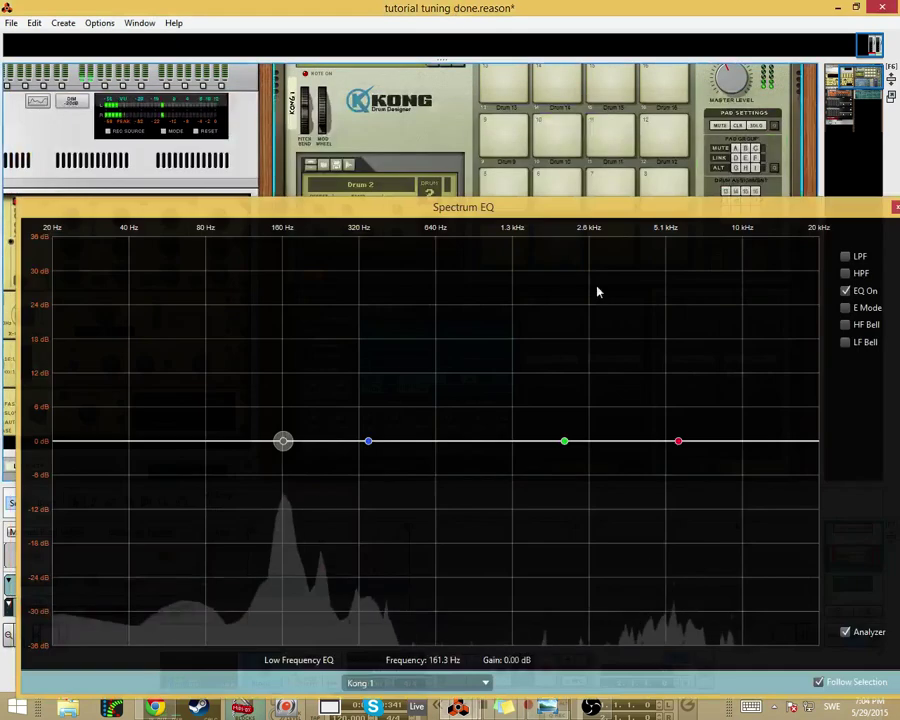
Step: Rename the snare pad to 'Snare E'
drag(574, 216, 572, 283)
double_click(567, 271)
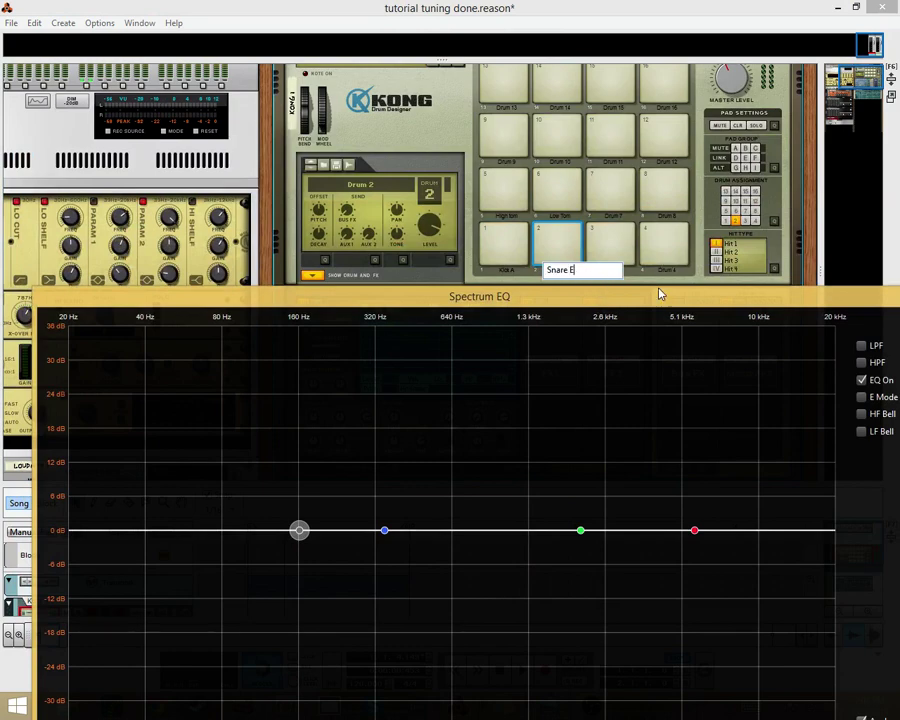
text(Snare E)
key(Return)
Step: Select the hi-hat pad and play it repeatedly while arranging the EQ window
drag(512, 297, 500, 386)
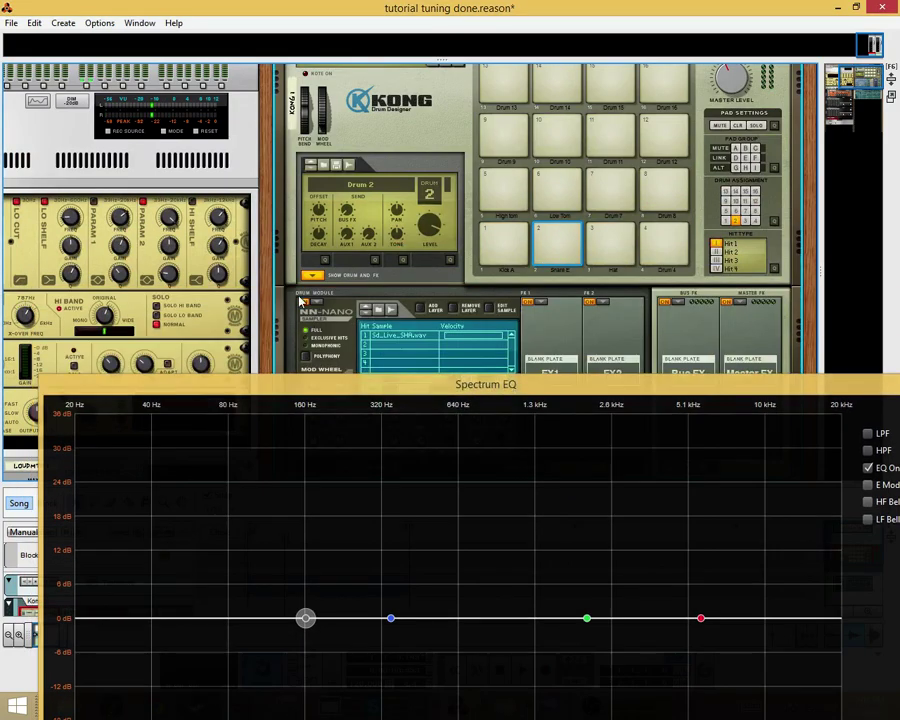
click(612, 243)
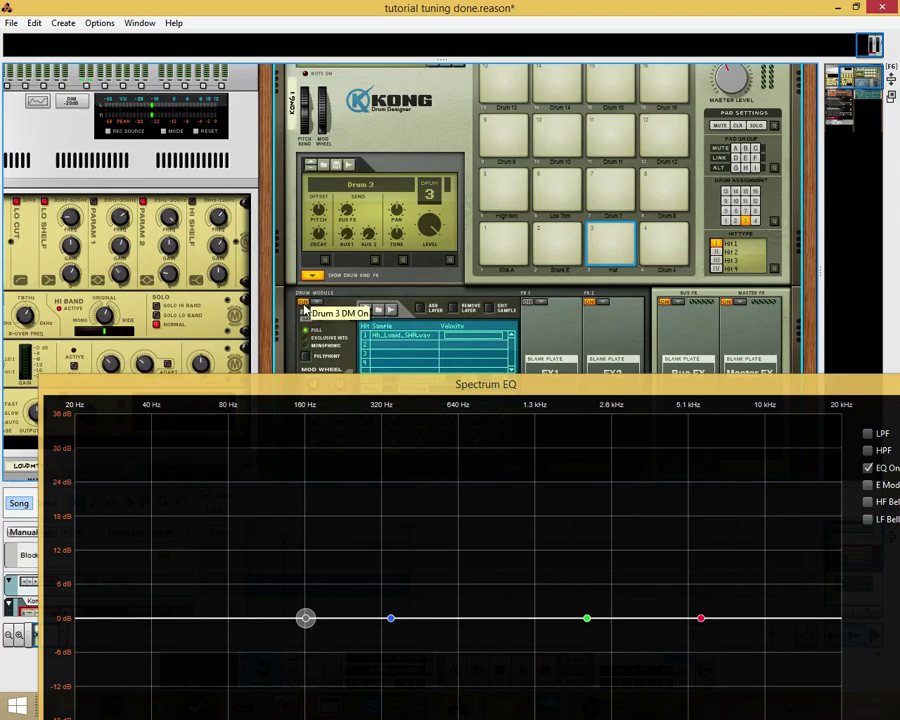
click(612, 243)
drag(480, 384, 482, 296)
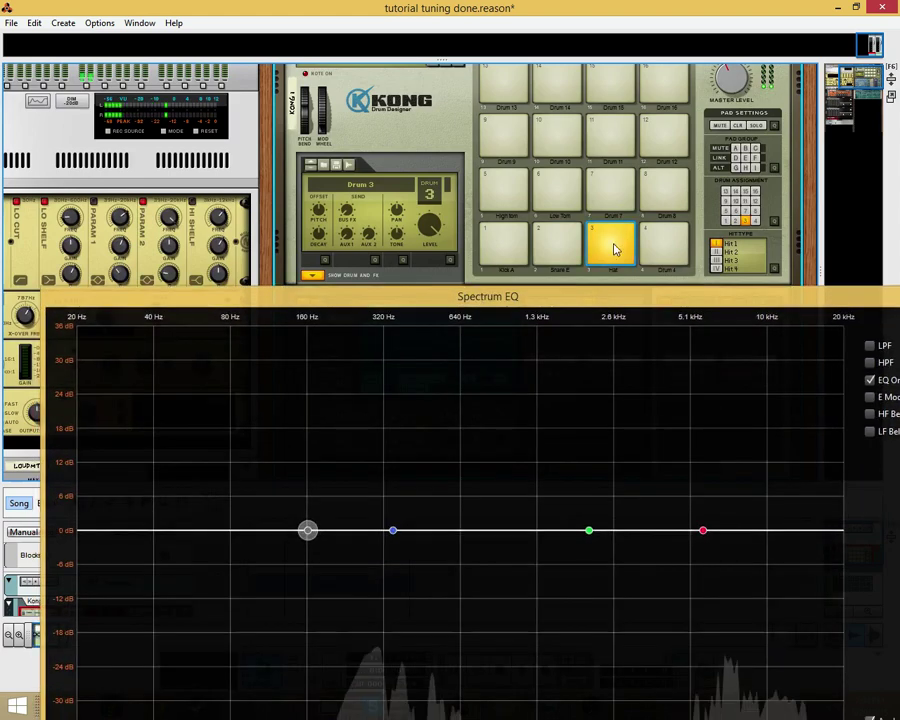
drag(417, 305, 447, 276)
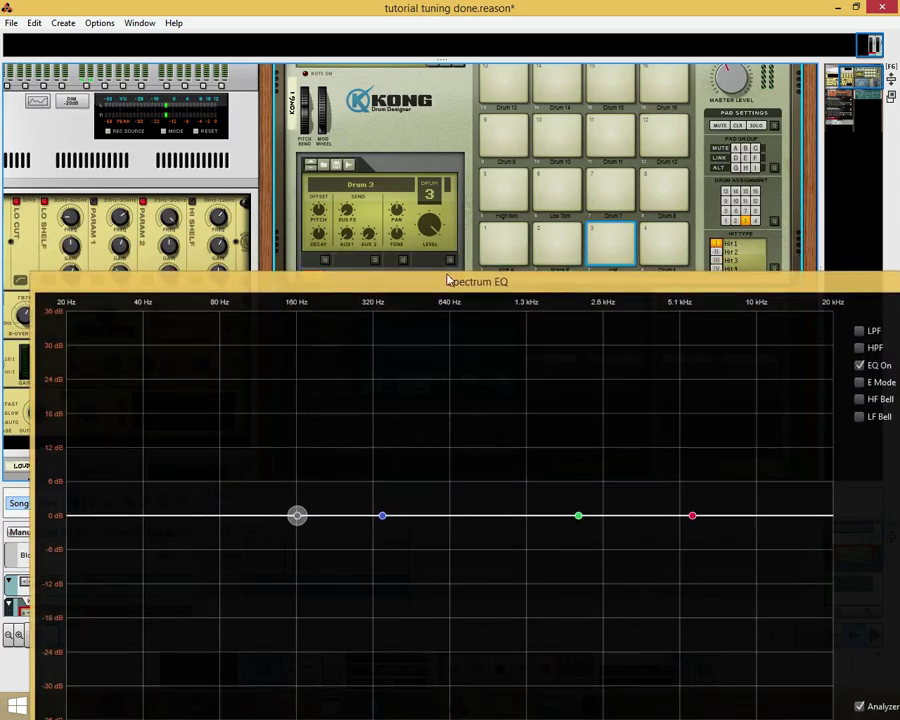
drag(548, 289, 550, 303)
click(619, 245)
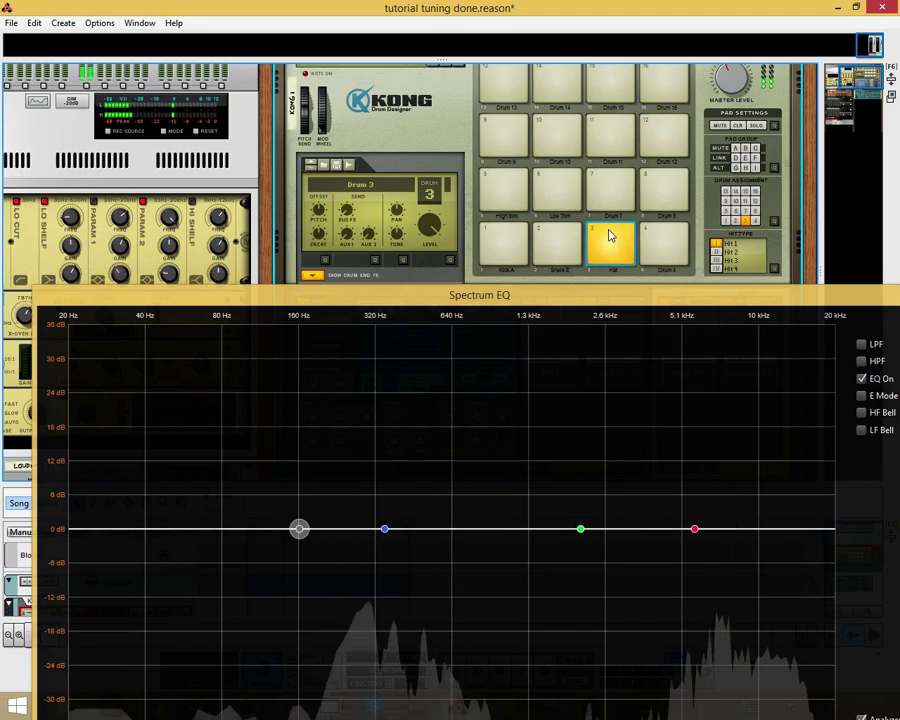
drag(599, 305, 567, 267)
click(611, 237)
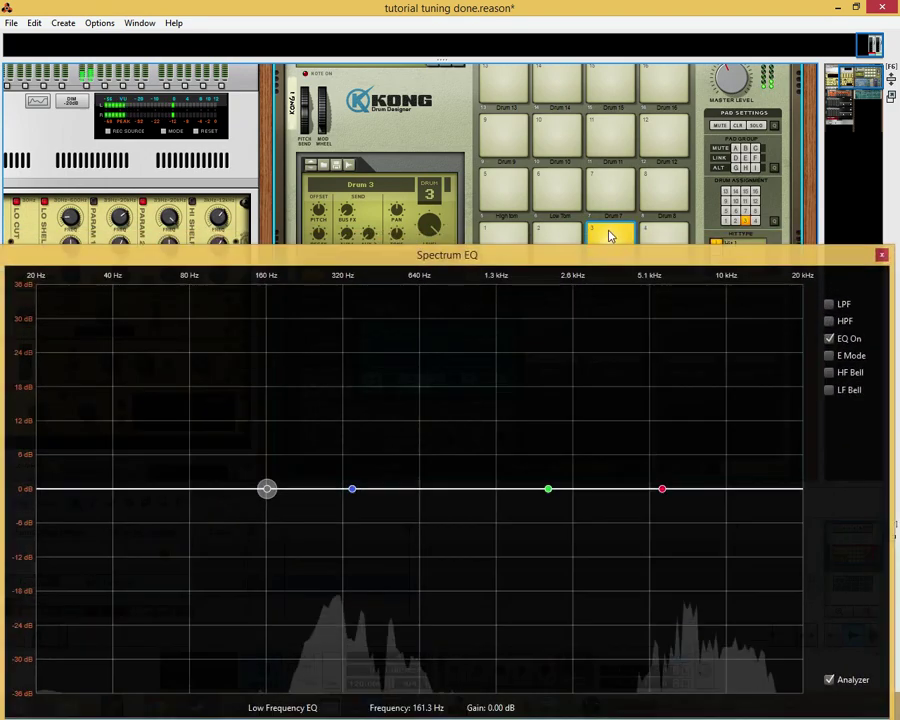
Step: Move the low-mid EQ band to about 299 Hz and raise Kong's master level to 74
click(352, 489)
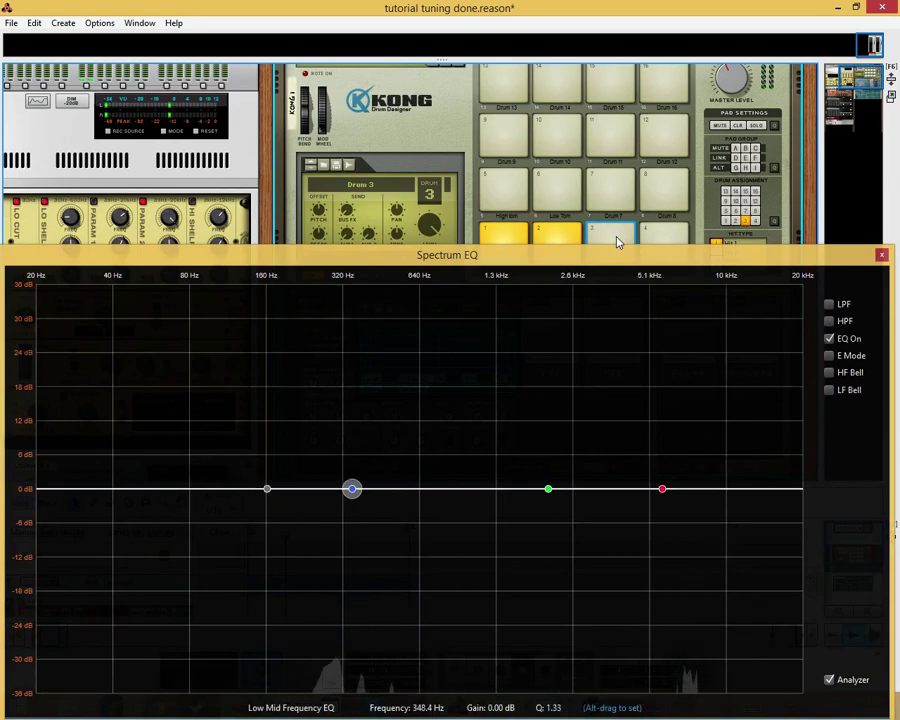
drag(512, 258, 501, 176)
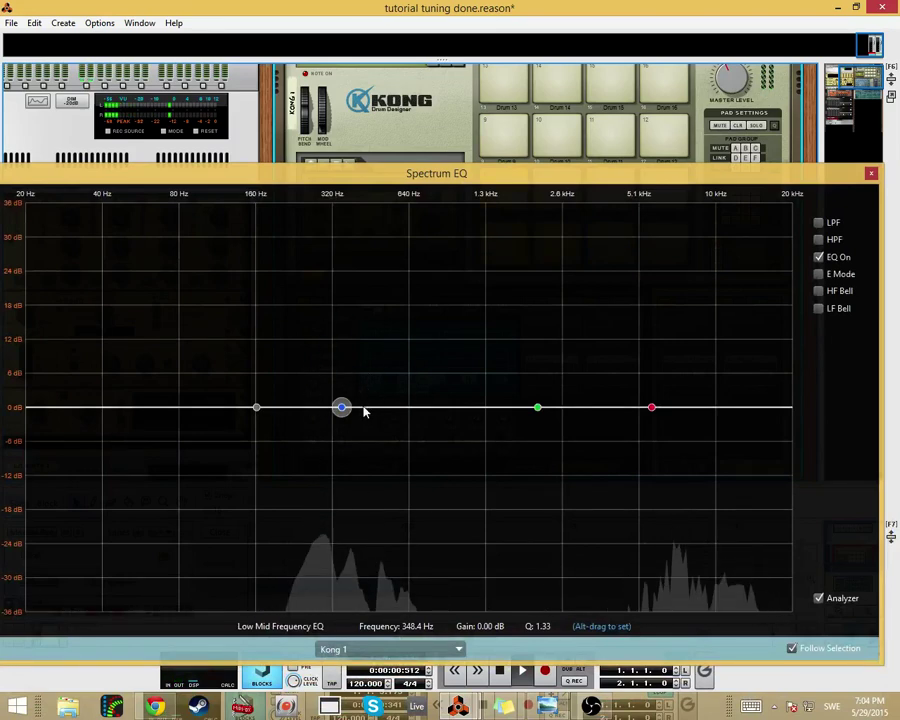
drag(343, 409, 318, 410)
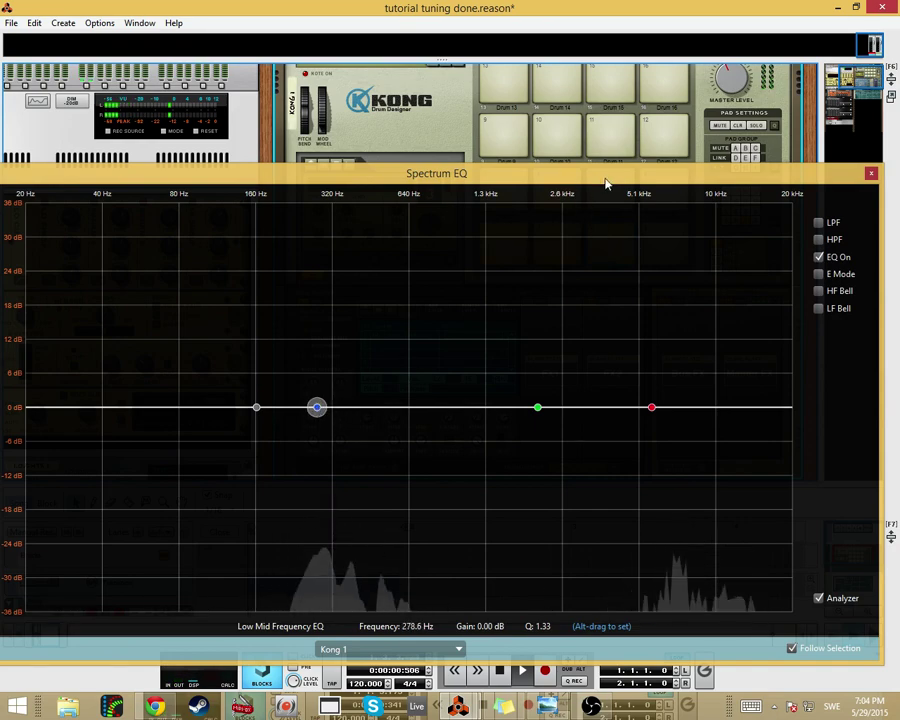
mouse_move(605, 183)
mouse_down()
mouse_move(610, 266)
mouse_move(596, 226)
mouse_move(596, 174)
mouse_up()
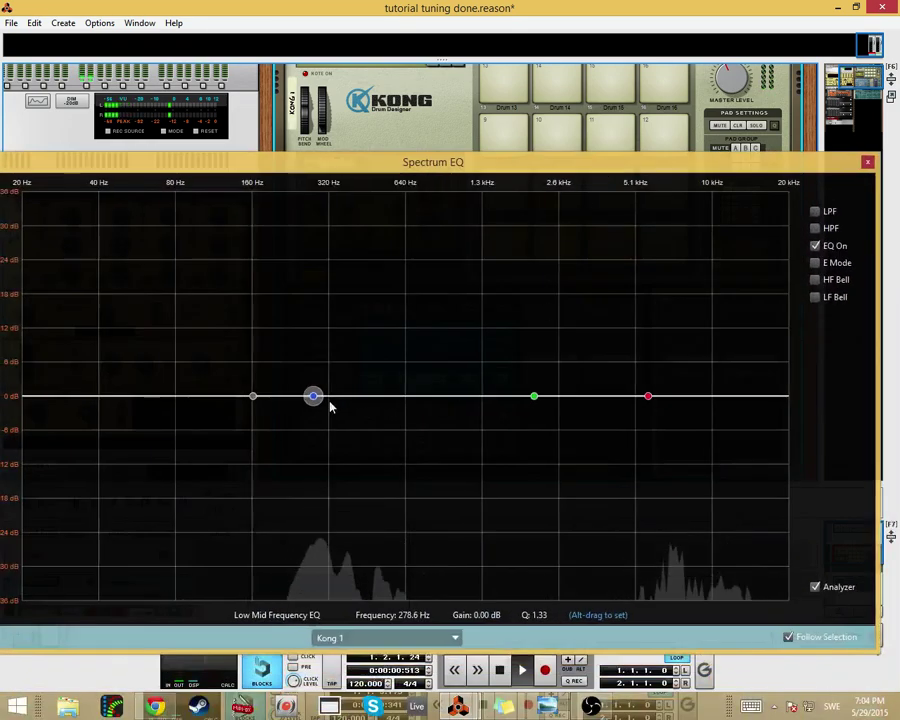
drag(728, 84, 757, 86)
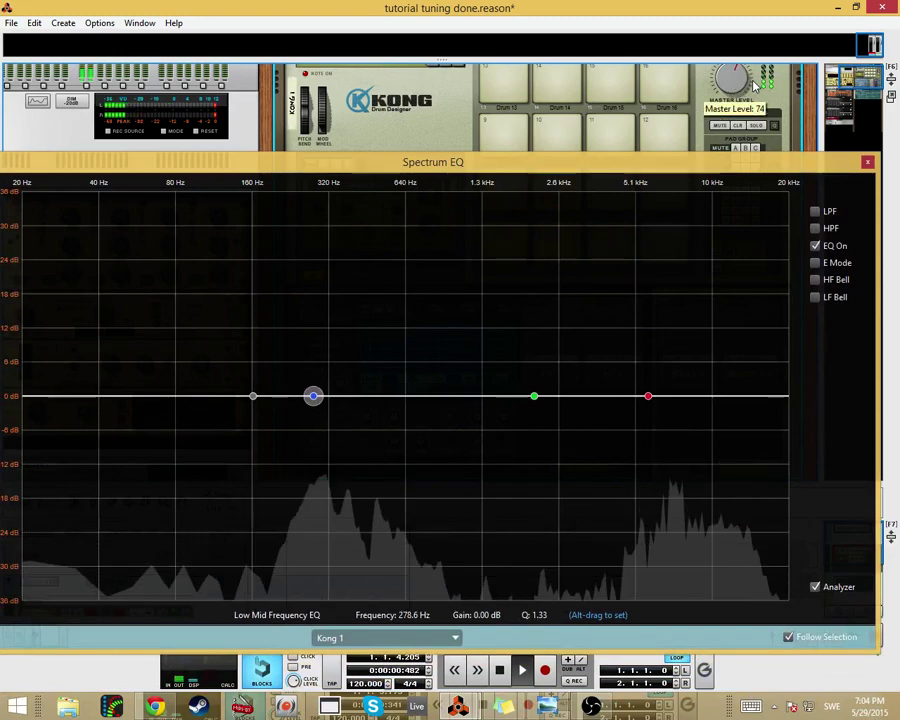
drag(644, 166, 654, 207)
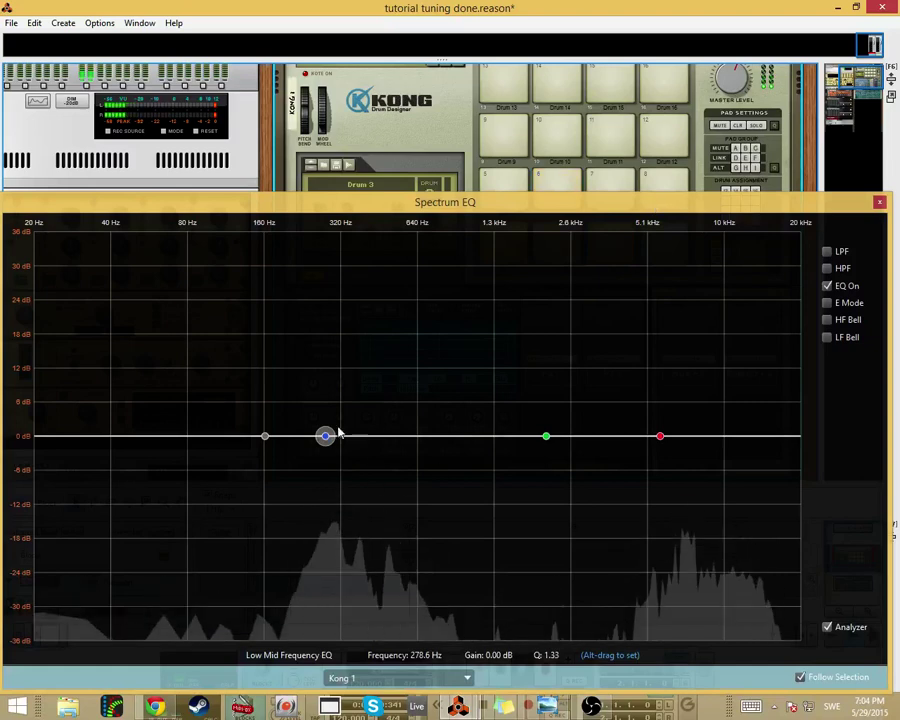
drag(328, 441, 333, 441)
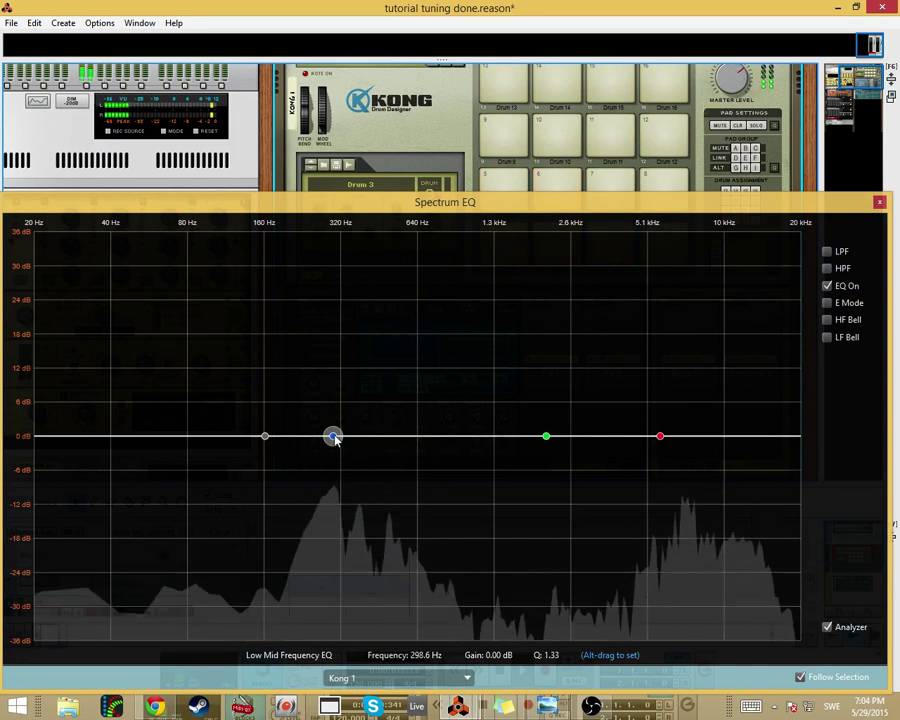
drag(333, 439, 333, 441)
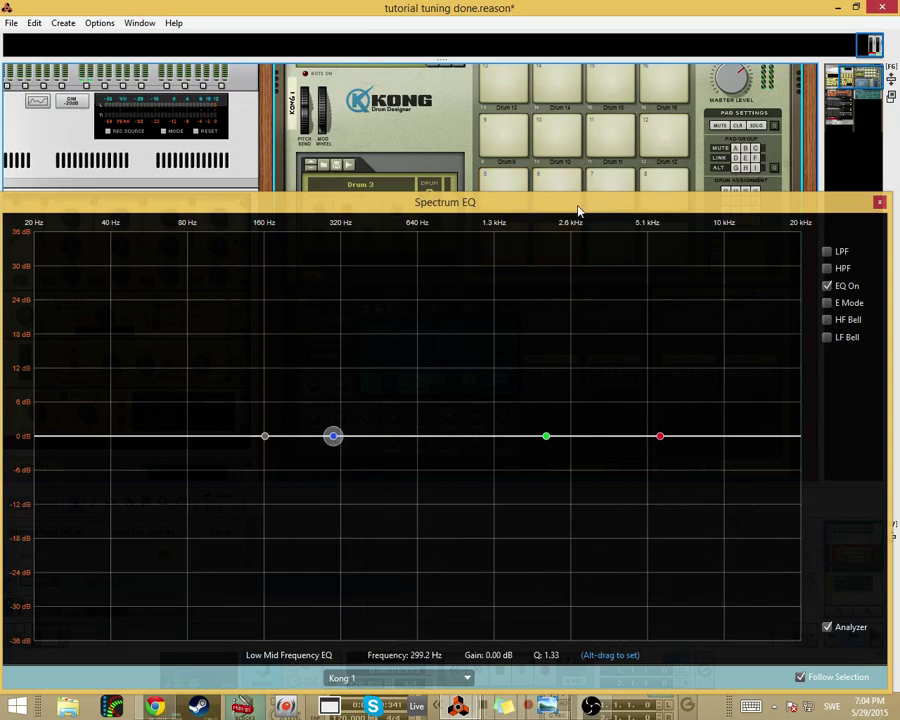
drag(577, 210, 548, 124)
Step: Check the MIDI chart in Photo Viewer, then play and set the low-mid band to about 293 Hz
click(574, 707)
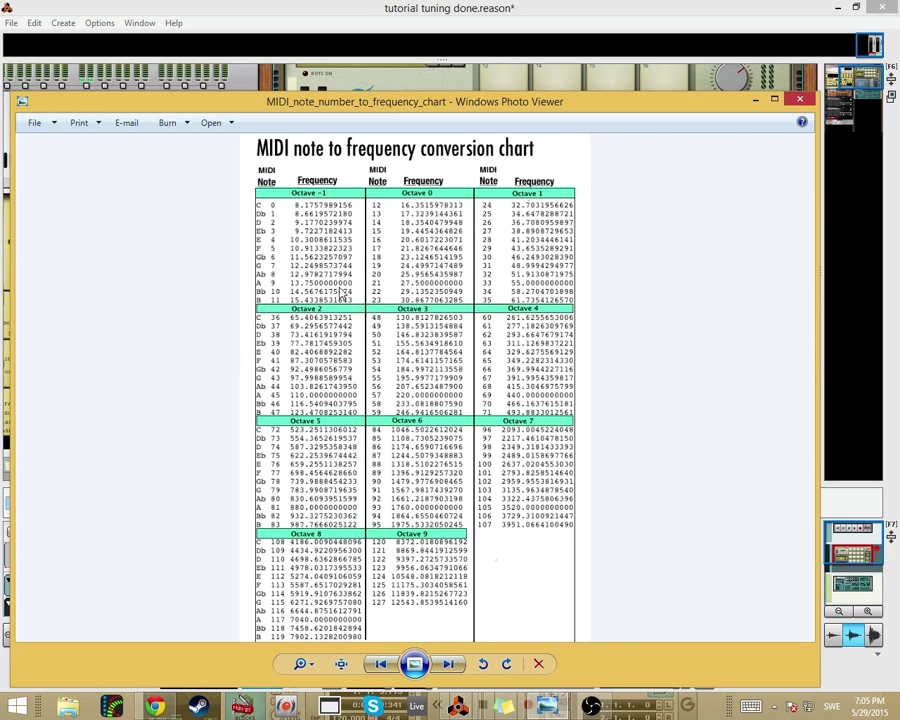
key(alt+Tab)
key(space)
drag(305, 350, 303, 355)
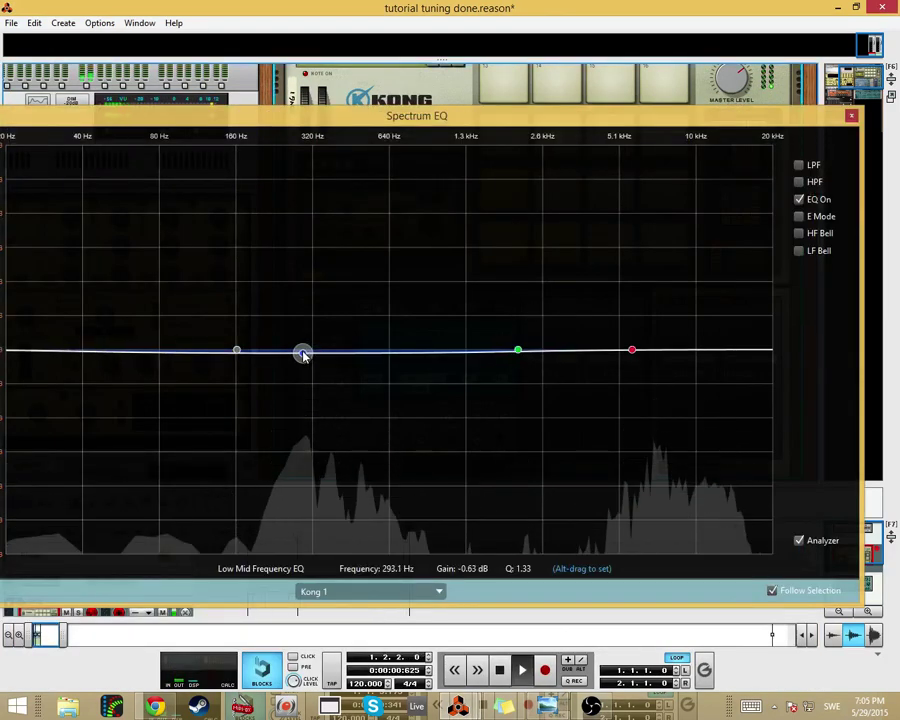
Step: Set the low-mid band to 295.1 Hz at 0 dB, then begin renaming pad 3 (Hat)
drag(303, 353, 304, 347)
key(space)
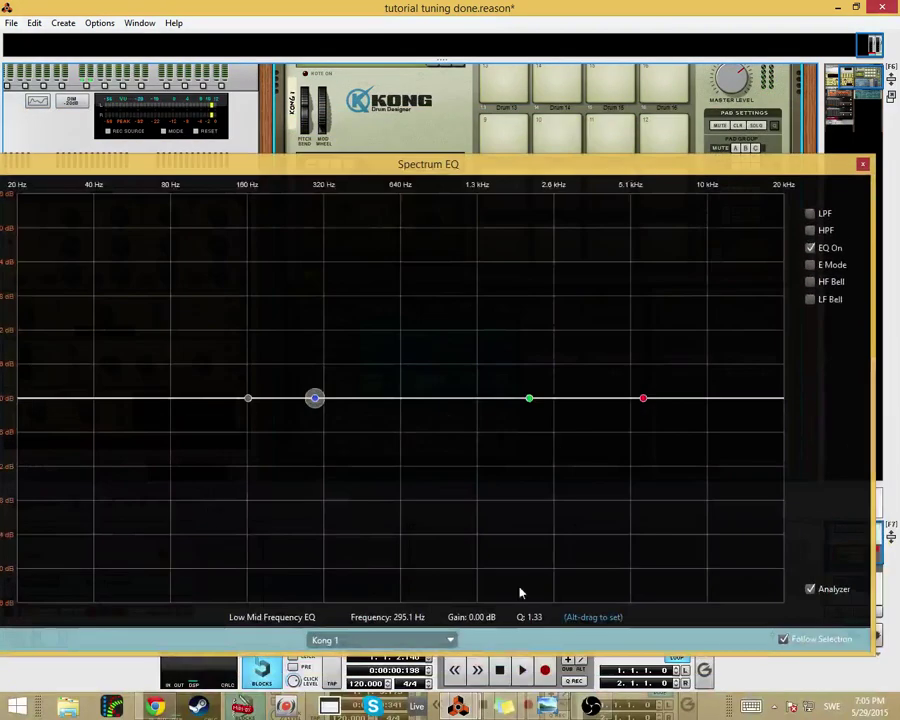
click(545, 707)
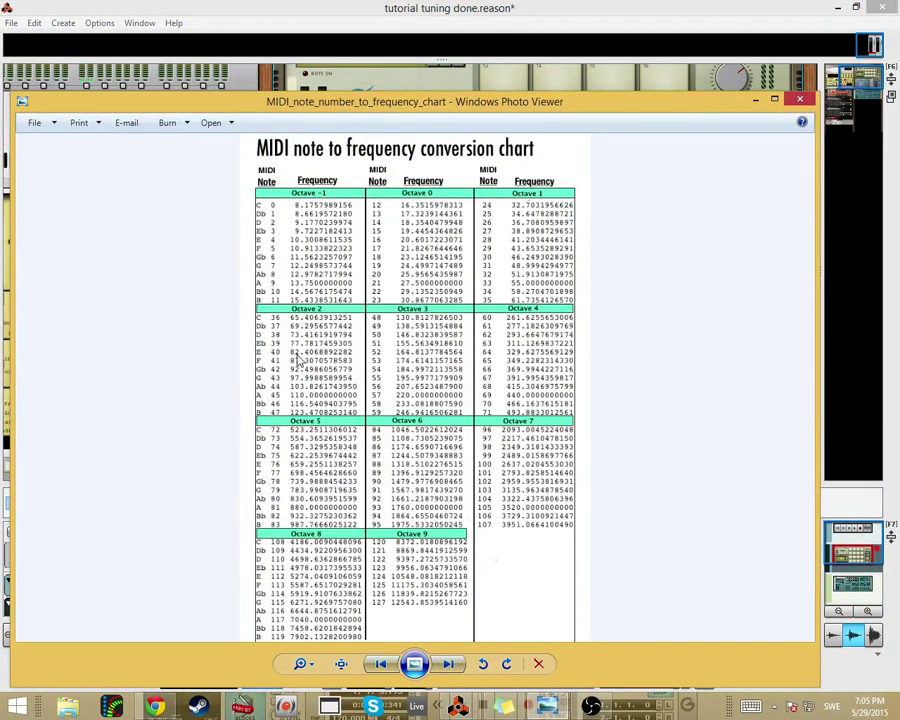
key(alt+Tab)
drag(640, 162, 630, 350)
double_click(627, 279)
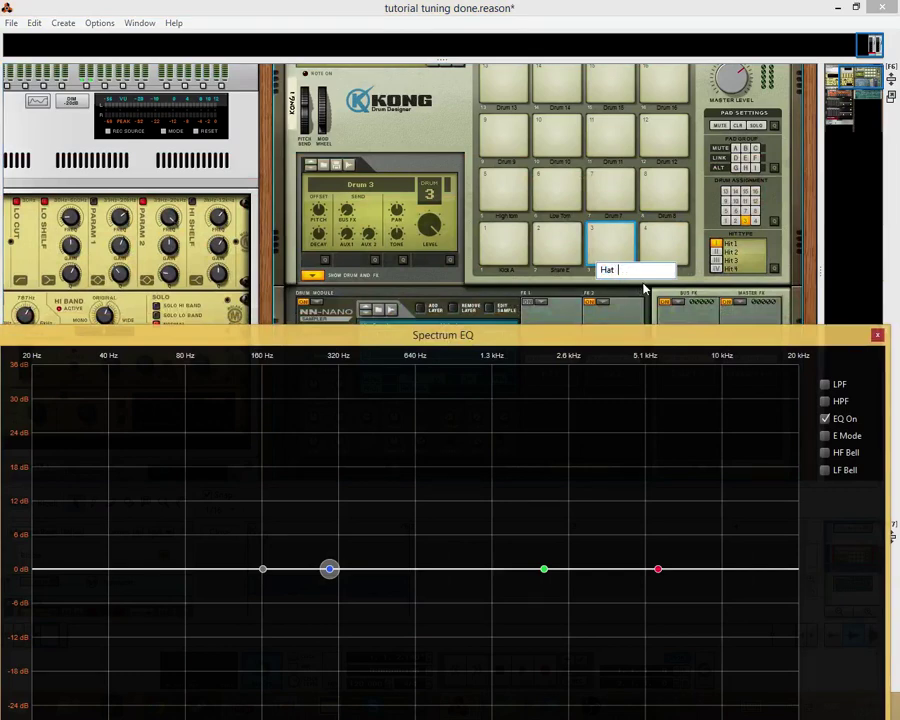
Step: Name pad 3 'Hat D' and audition pads 3 and 5
text(Hat D)
click(518, 189)
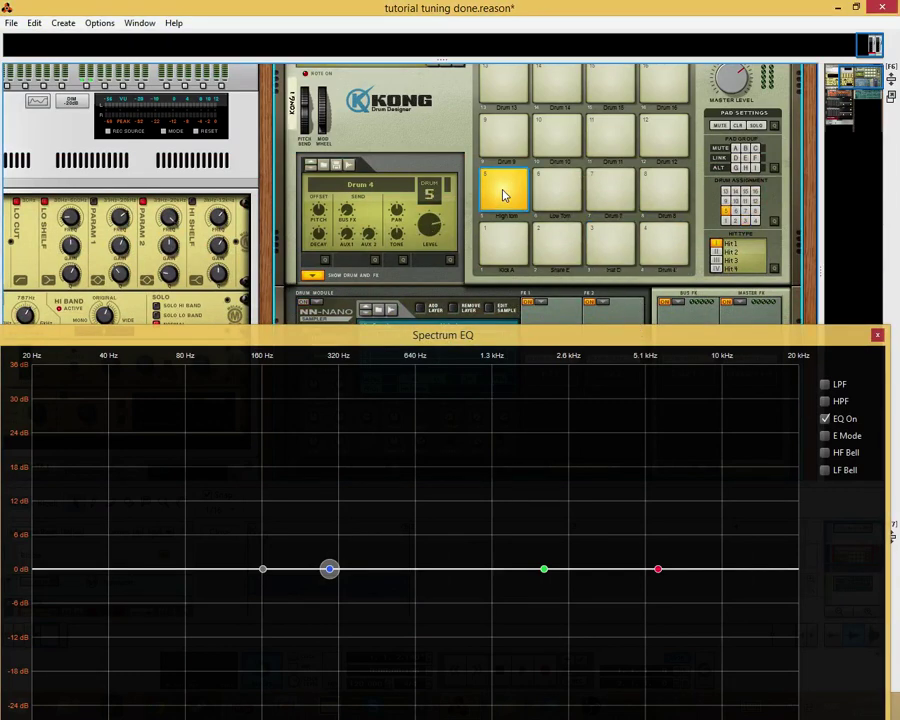
click(610, 244)
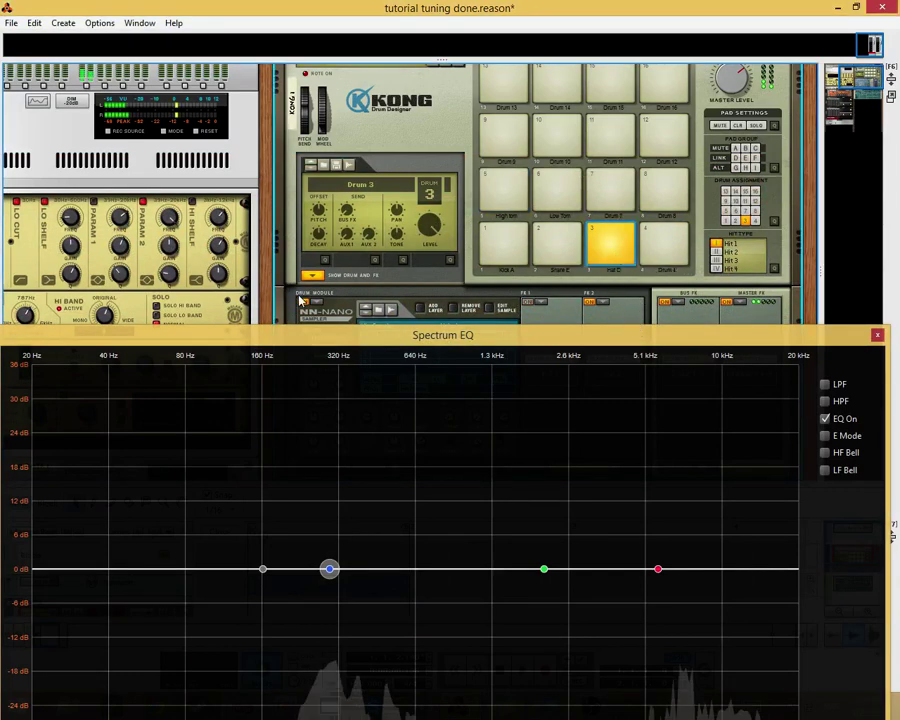
click(518, 185)
click(512, 186)
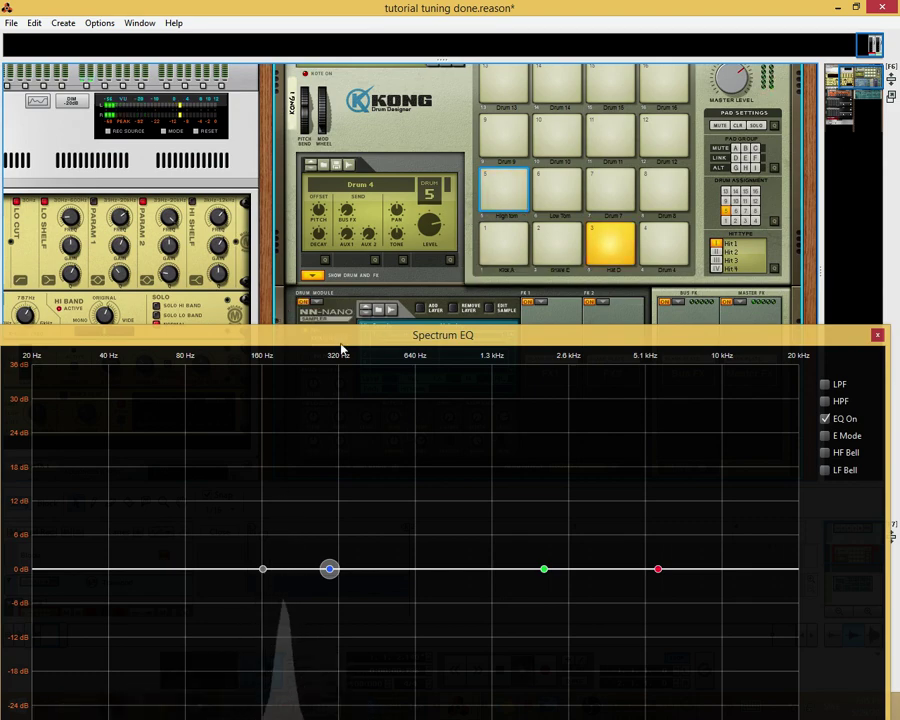
Step: Set the low-mid band near 594 Hz and the low band to about 193 Hz, then view the MIDI chart
drag(372, 331, 394, 237)
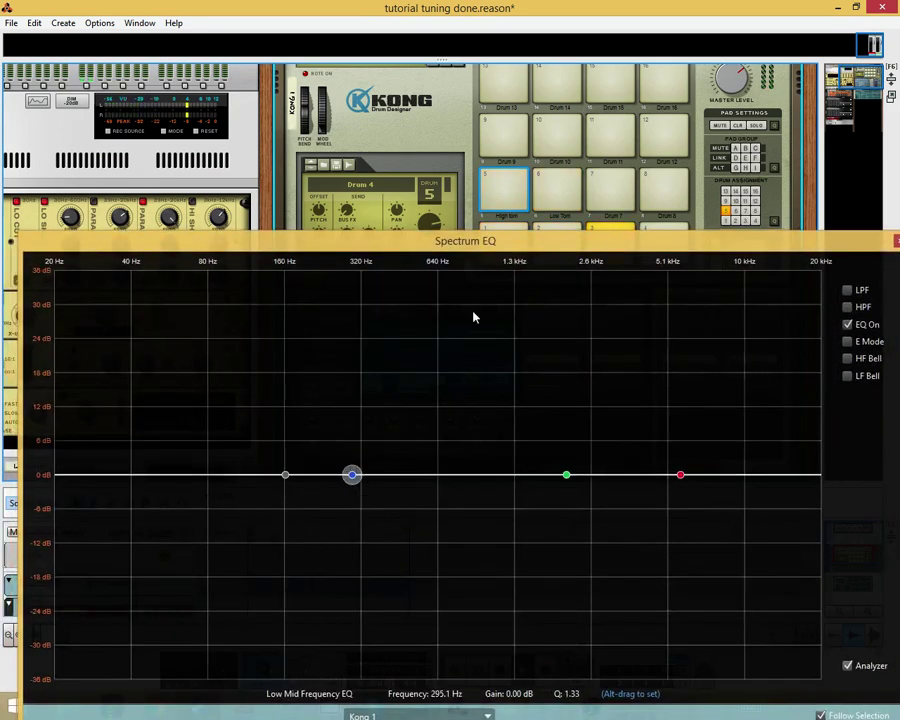
drag(353, 477, 428, 477)
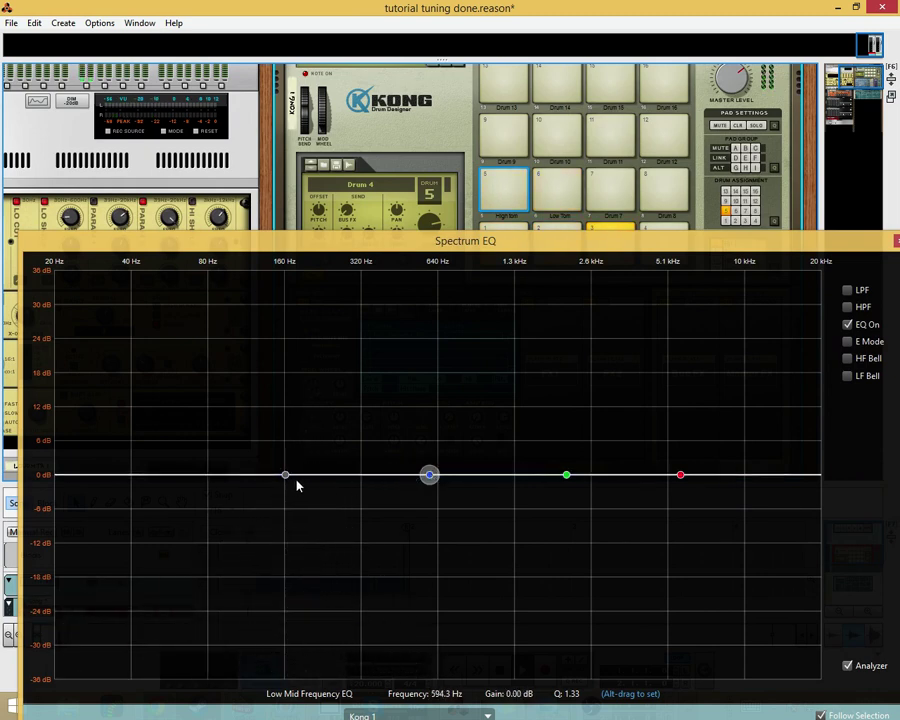
drag(286, 476, 308, 475)
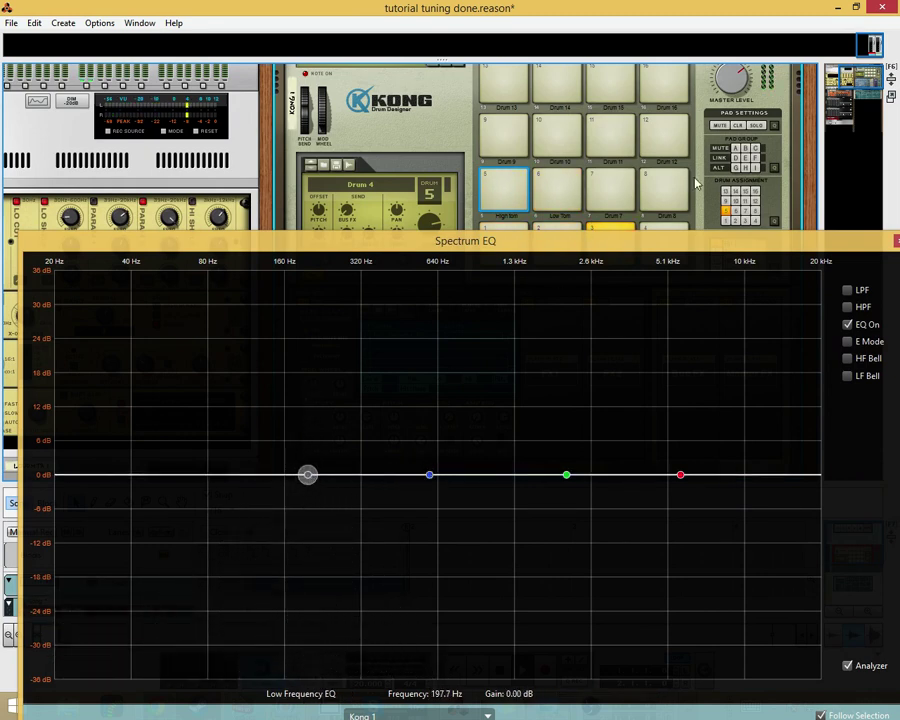
drag(736, 82, 738, 98)
drag(307, 474, 305, 475)
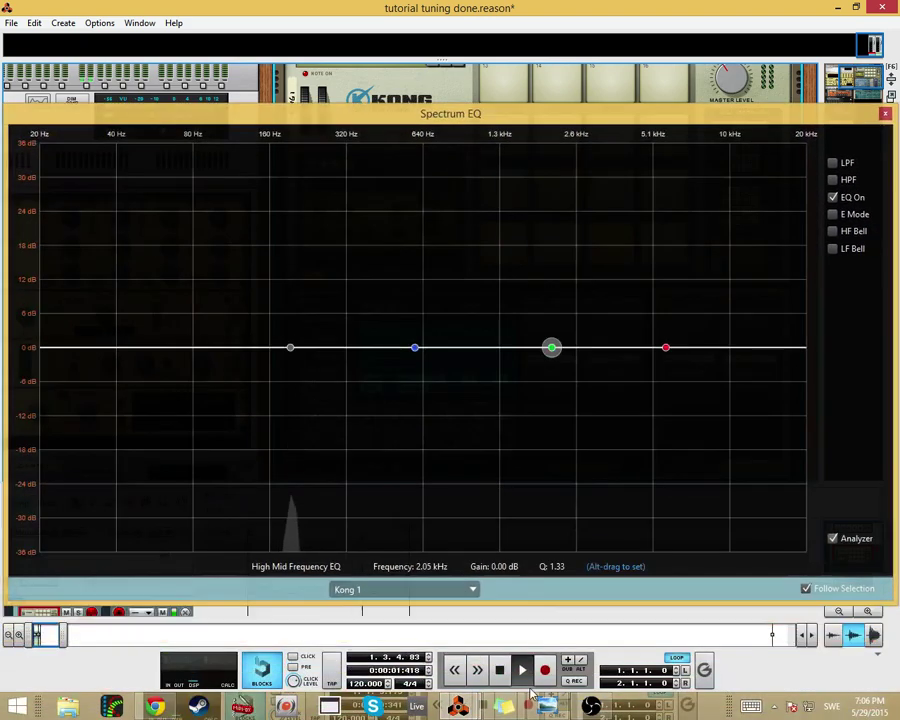
click(552, 708)
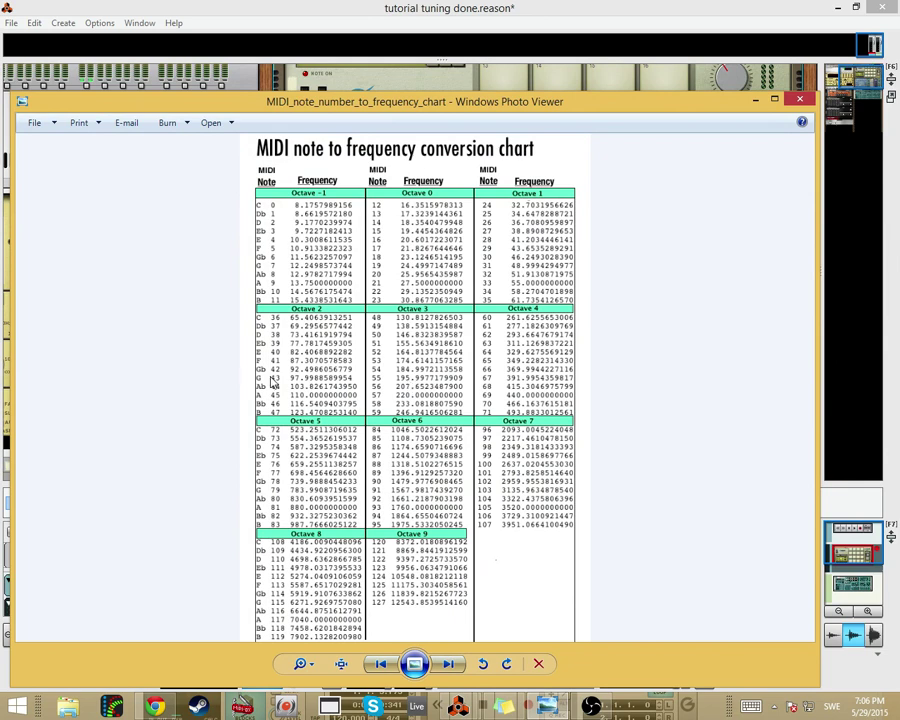
Step: Nudge the EQ low band to 196.1 Hz at 0.00 dB, then return to the MIDI frequency chart
click(303, 63)
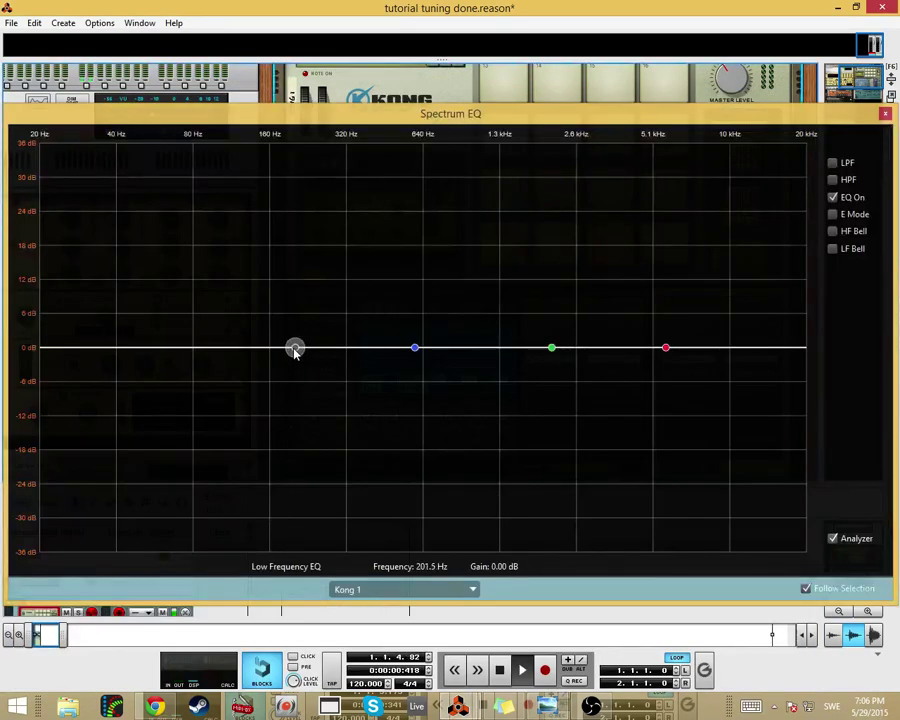
drag(295, 350, 291, 352)
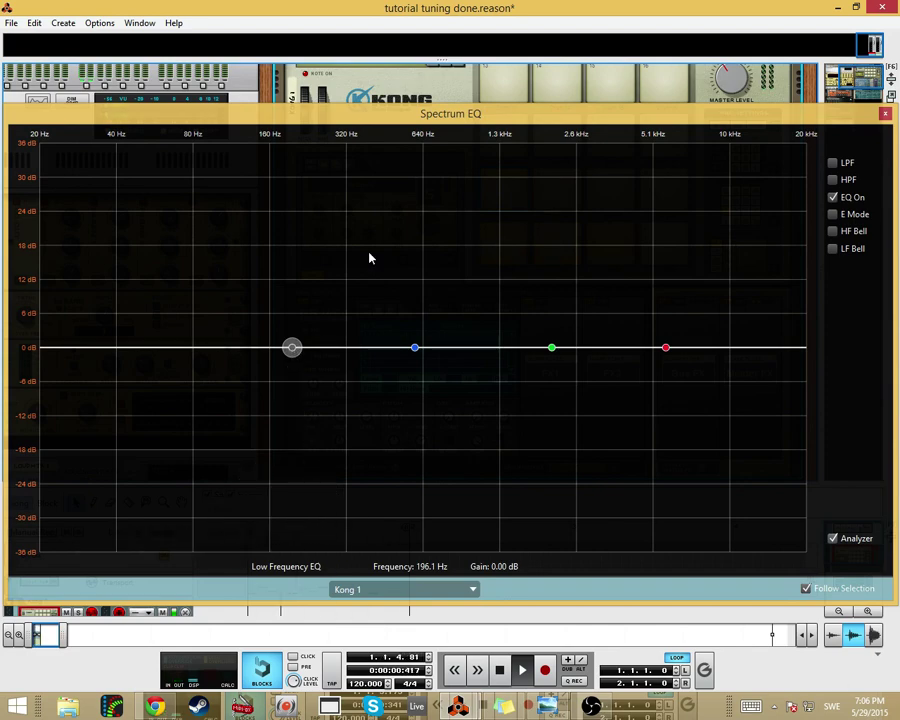
key(alt+Tab)
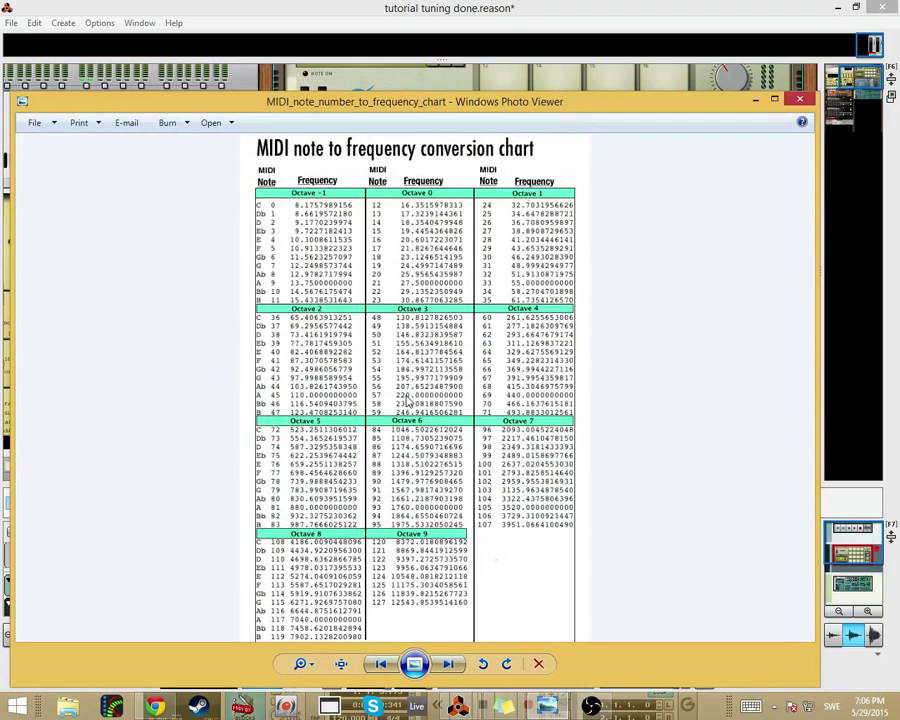
Step: Rename Kong pad 5 'High tom G' to match its 196.1 Hz reading
click(489, 7)
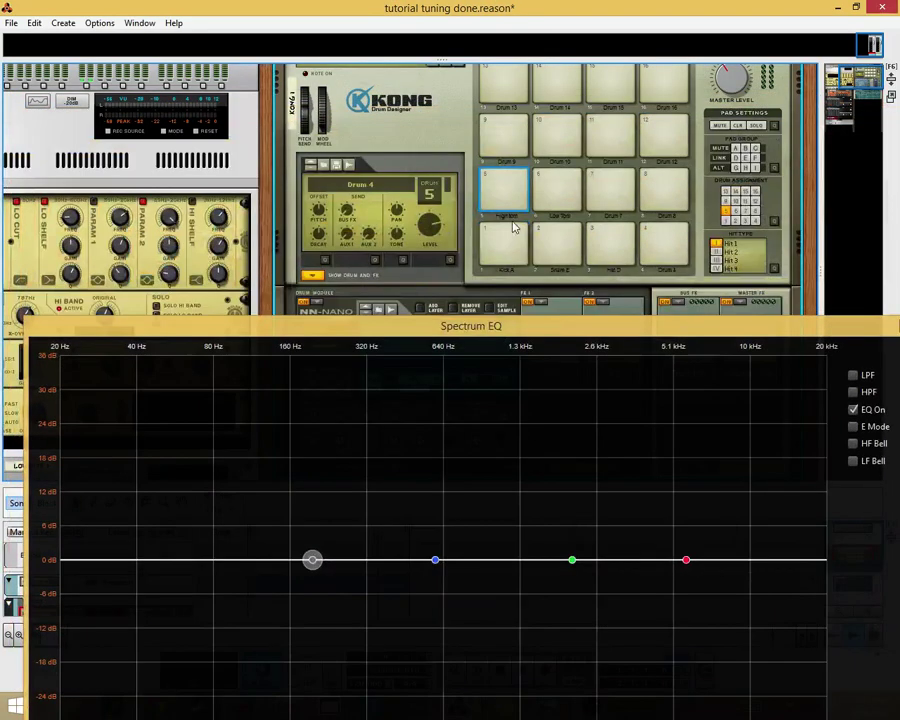
double_click(518, 216)
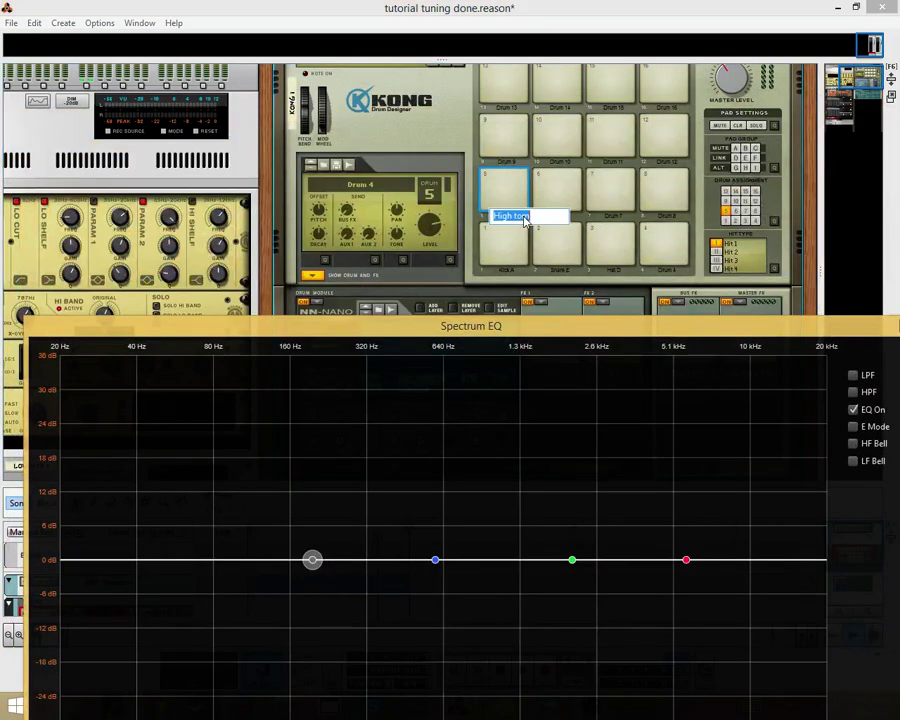
click(550, 186)
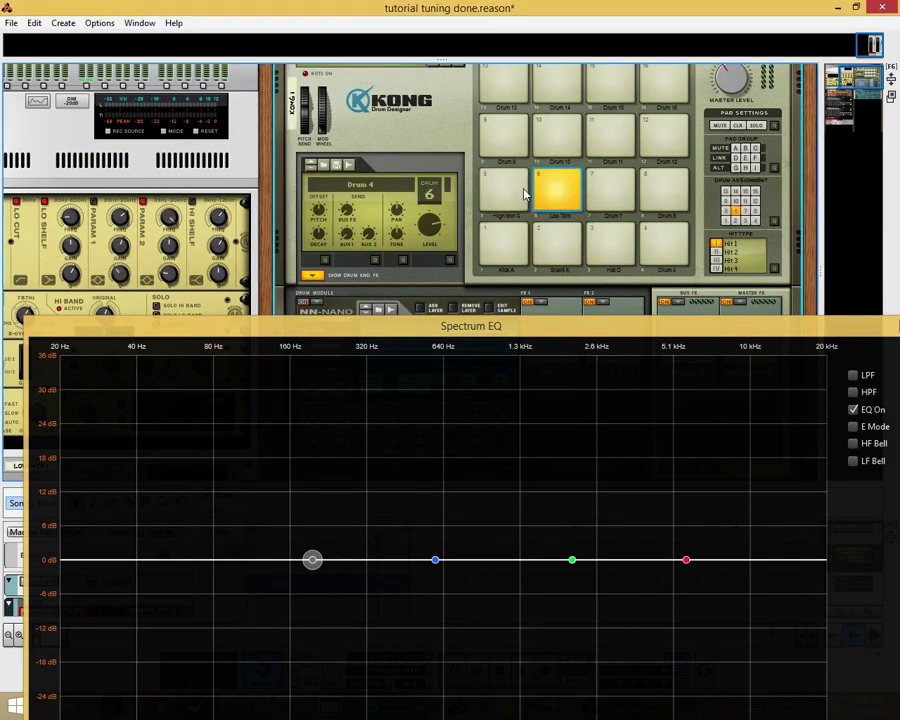
click(558, 204)
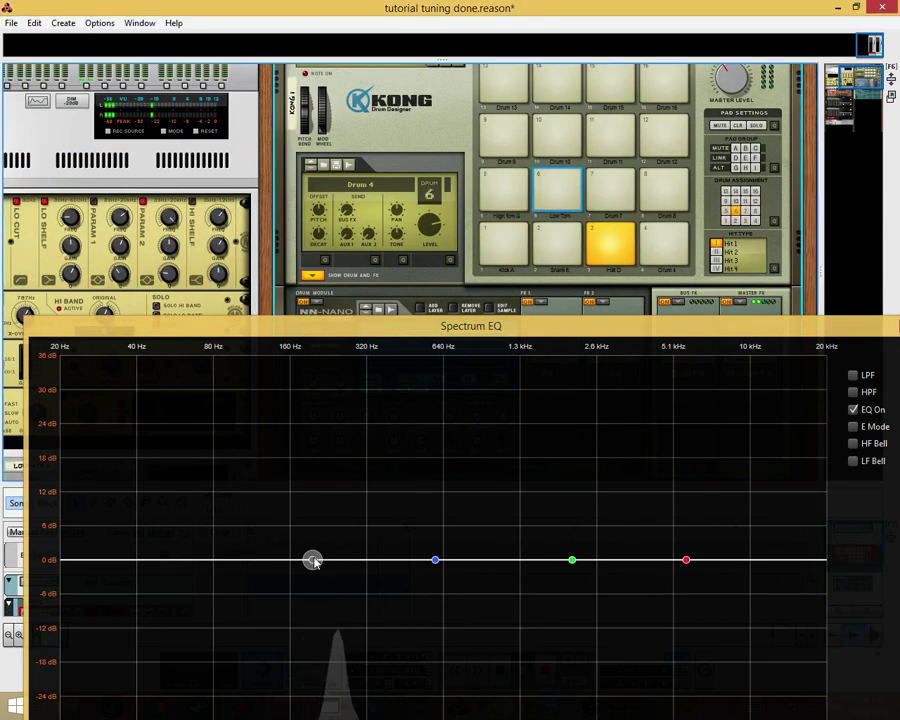
Step: Move the EQ low band up to 244.8 Hz on the low tom's peak, then view the frequency chart
drag(313, 561, 338, 560)
drag(472, 330, 465, 165)
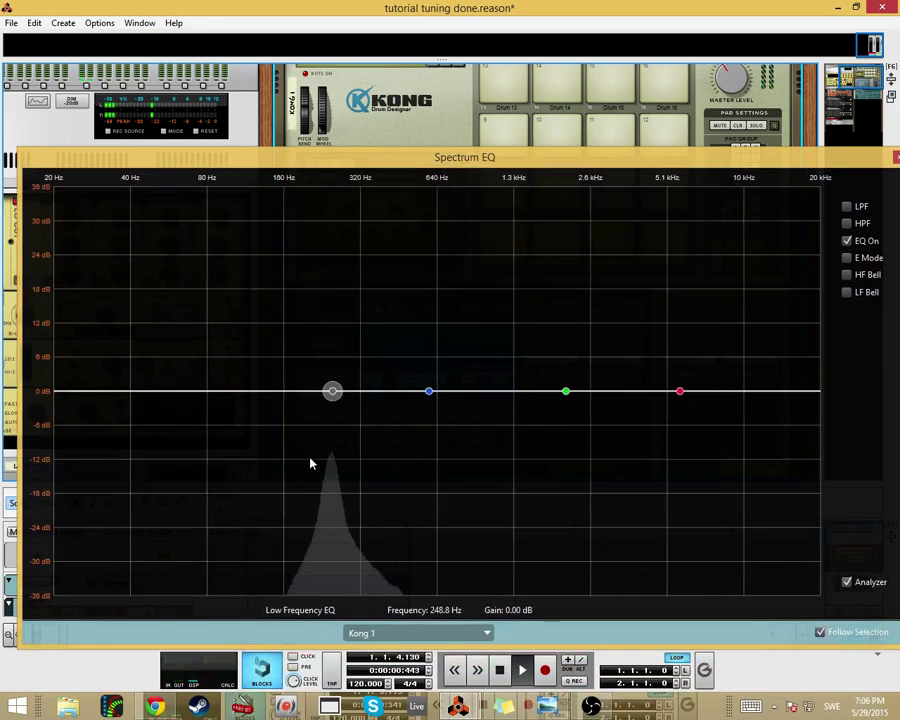
drag(335, 398, 332, 392)
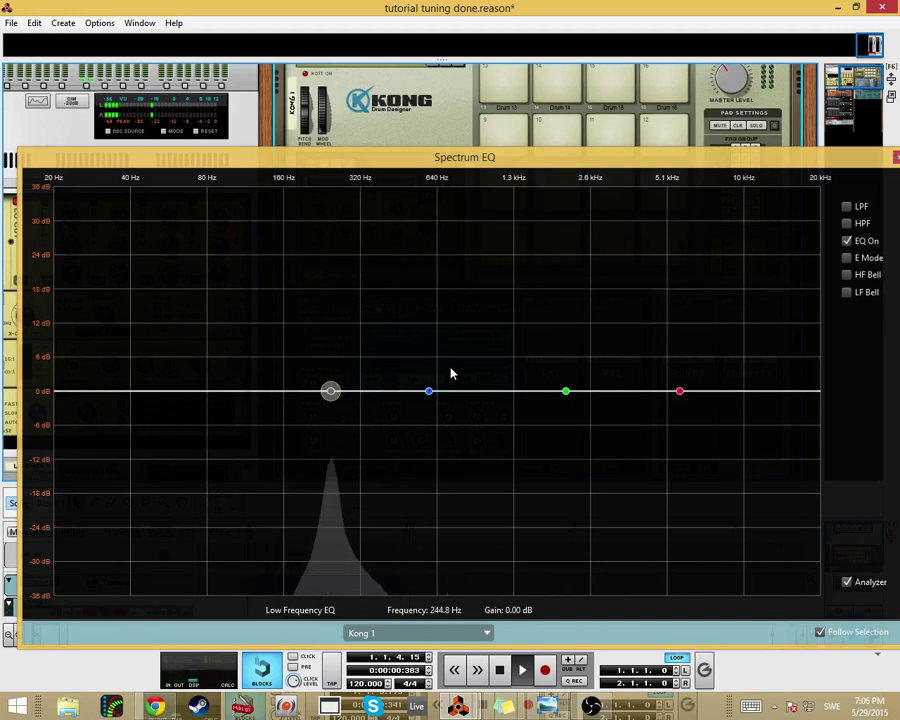
click(428, 390)
key(alt+Tab)
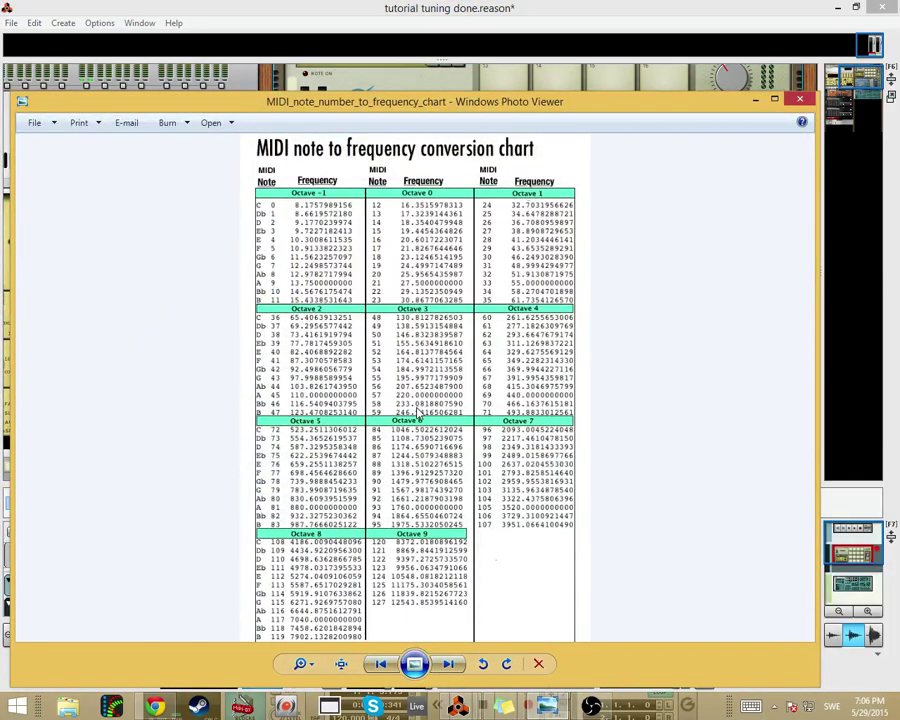
Step: Move the Spectrum EQ off the pads and rename Kong pad 6 to 'Low Tom B'
click(512, 8)
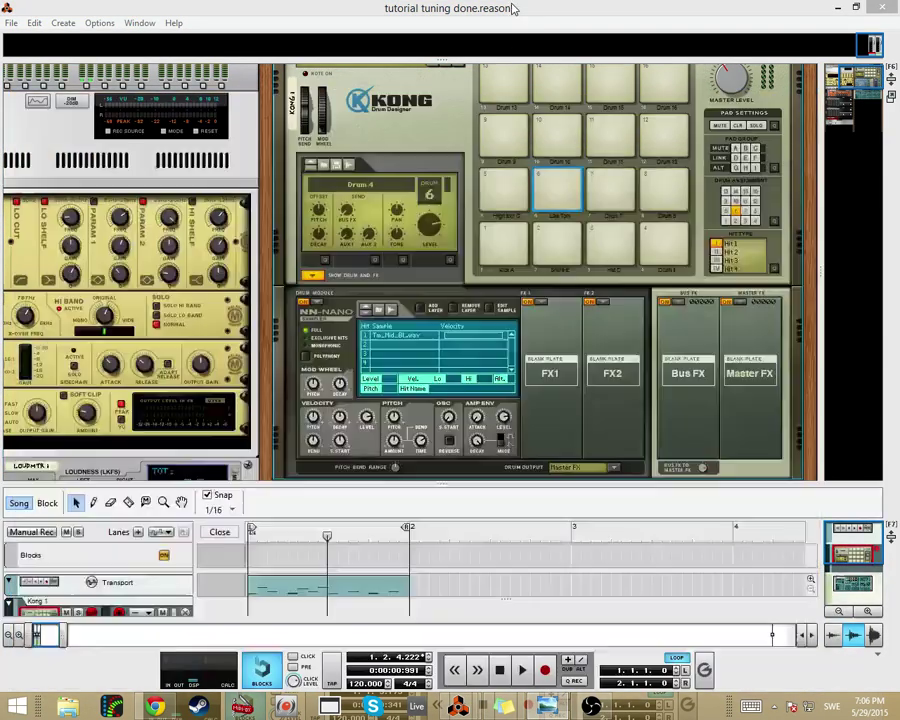
click(552, 703)
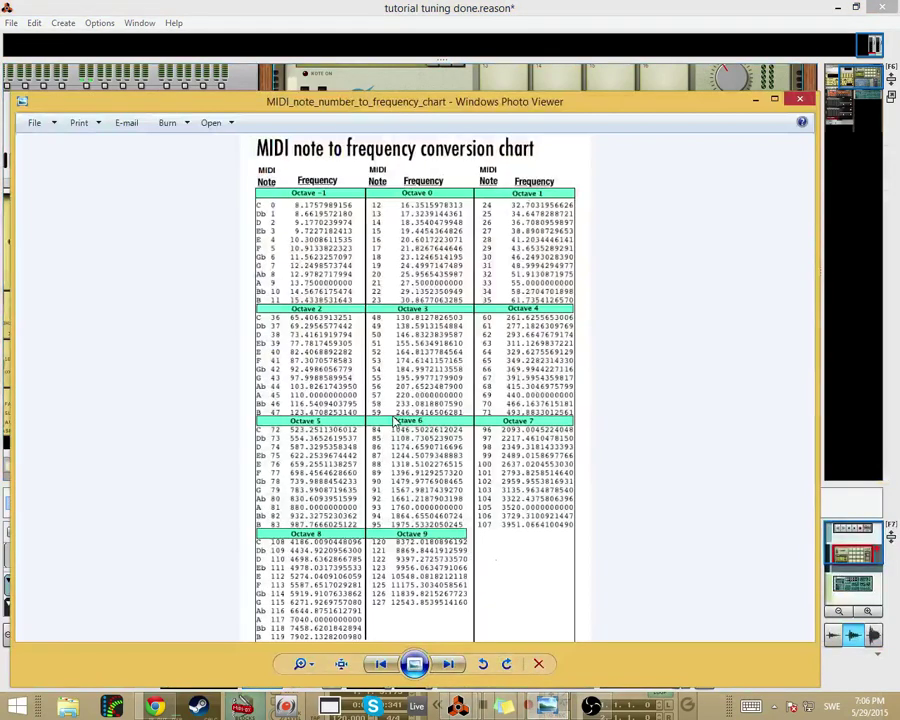
click(500, 7)
drag(566, 178, 561, 338)
double_click(577, 218)
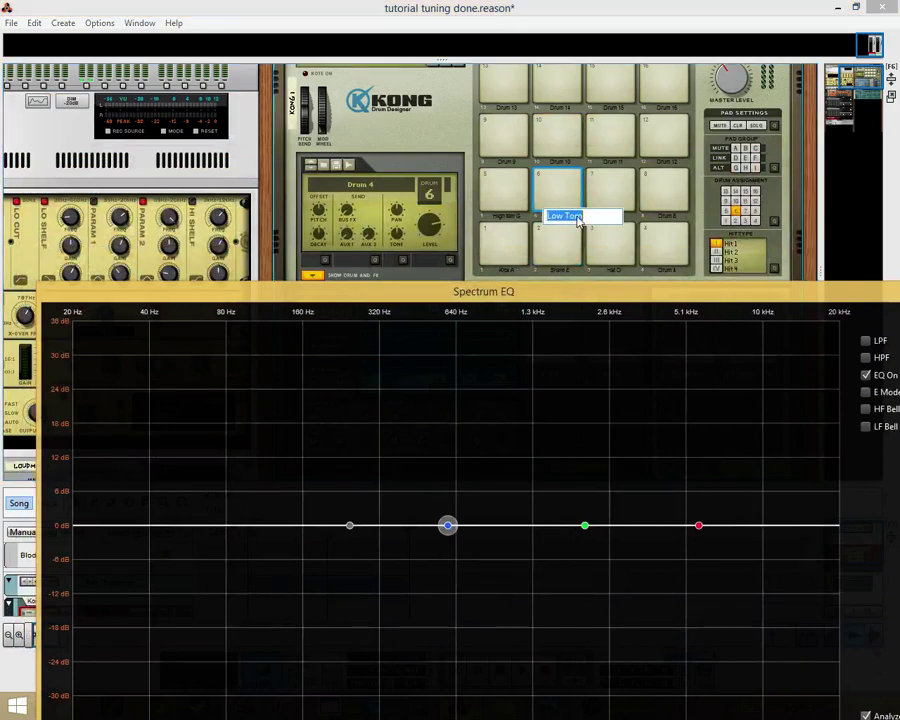
click(592, 216)
text(B)
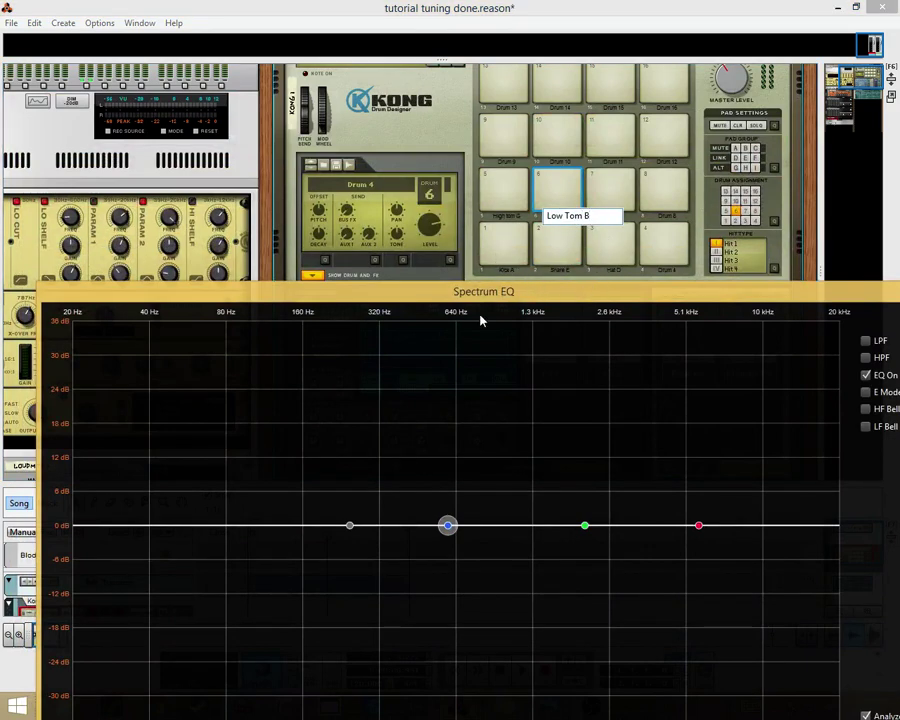
key(Return)
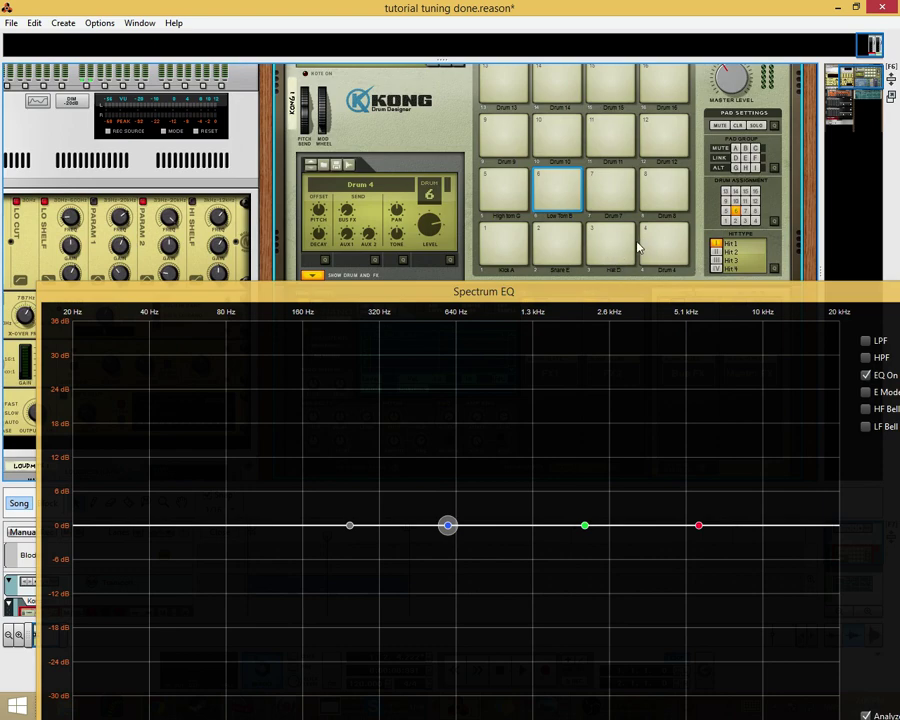
drag(513, 295, 323, 315)
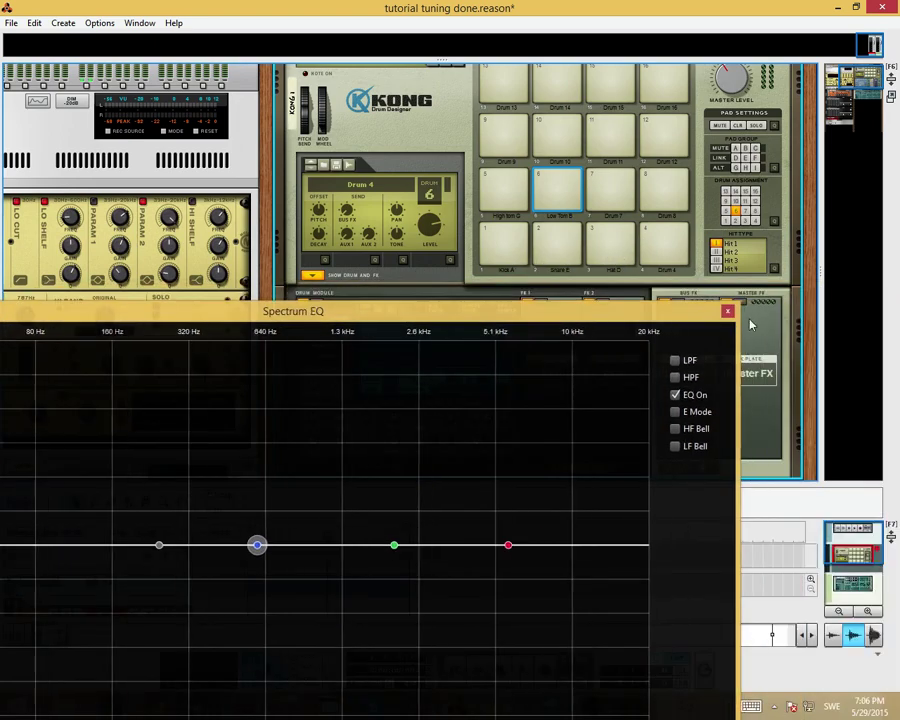
Step: Close the Spectrum EQ and audition the Kick A, Snare B and Hat D pads
click(727, 313)
click(510, 246)
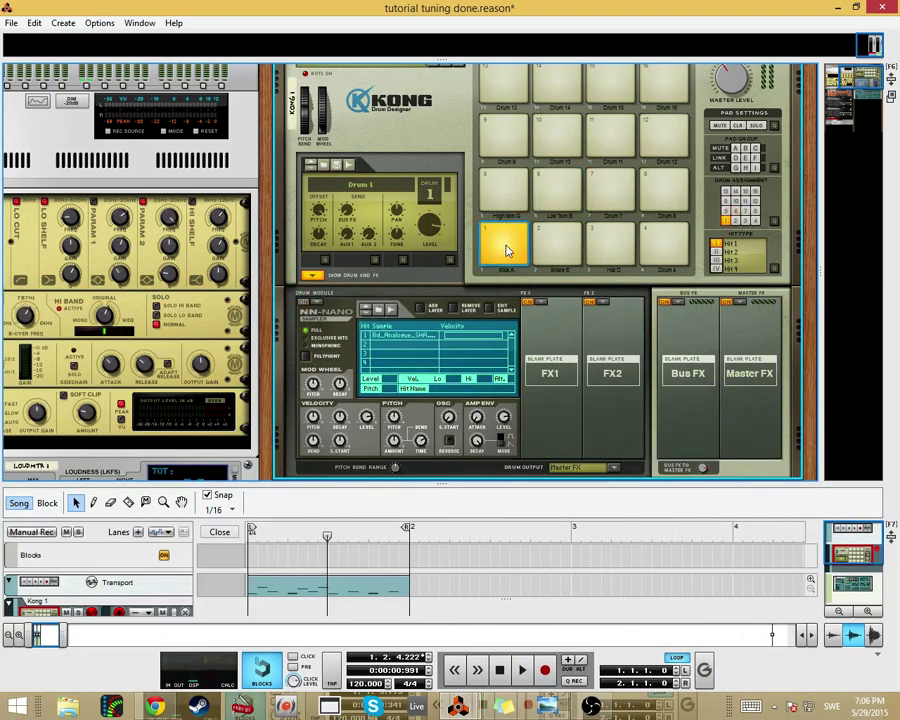
click(565, 246)
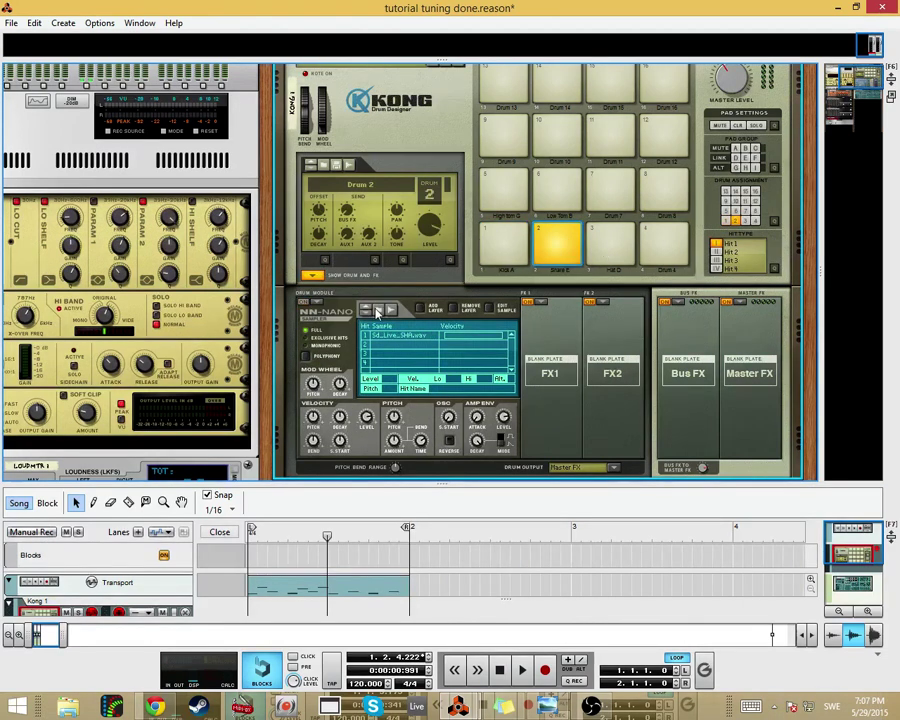
click(587, 254)
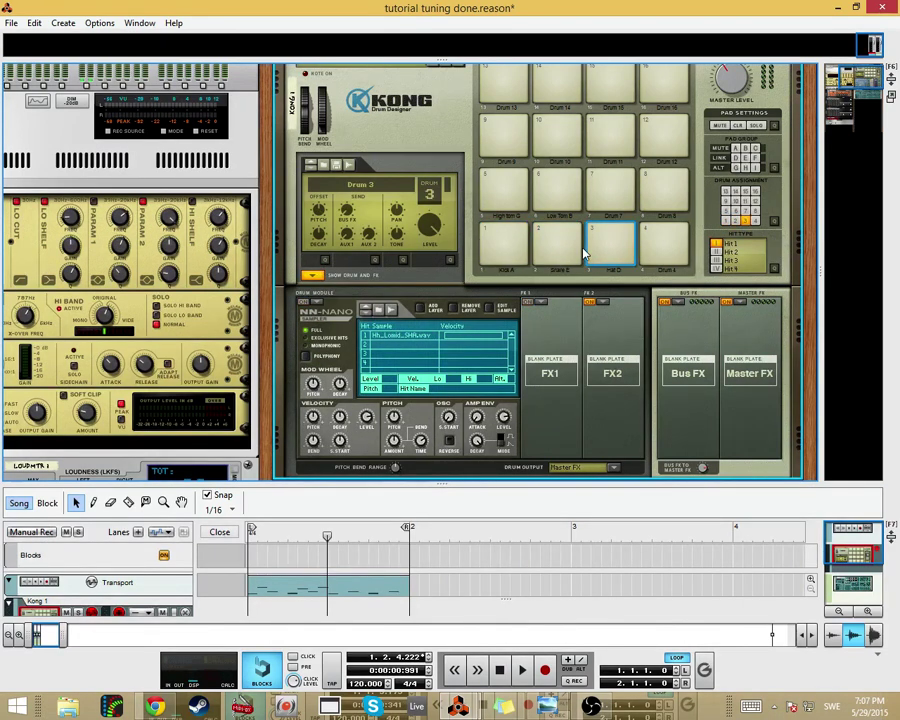
click(524, 241)
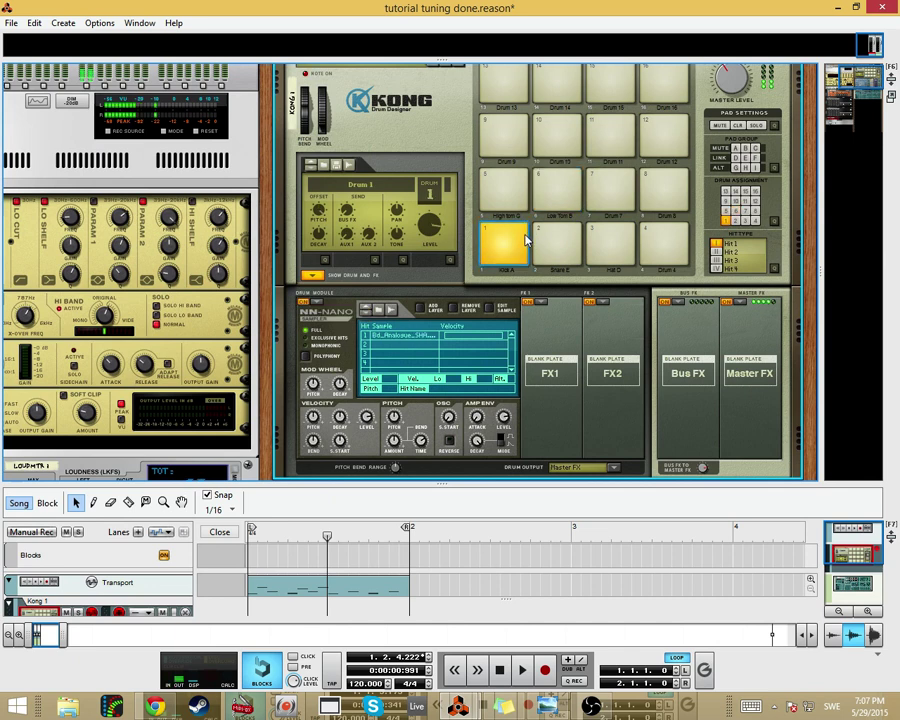
click(554, 240)
click(506, 240)
click(510, 246)
click(511, 243)
Step: Alternate Snare B and Kick A, then open the Recording Meter with F2 and centre it
click(557, 243)
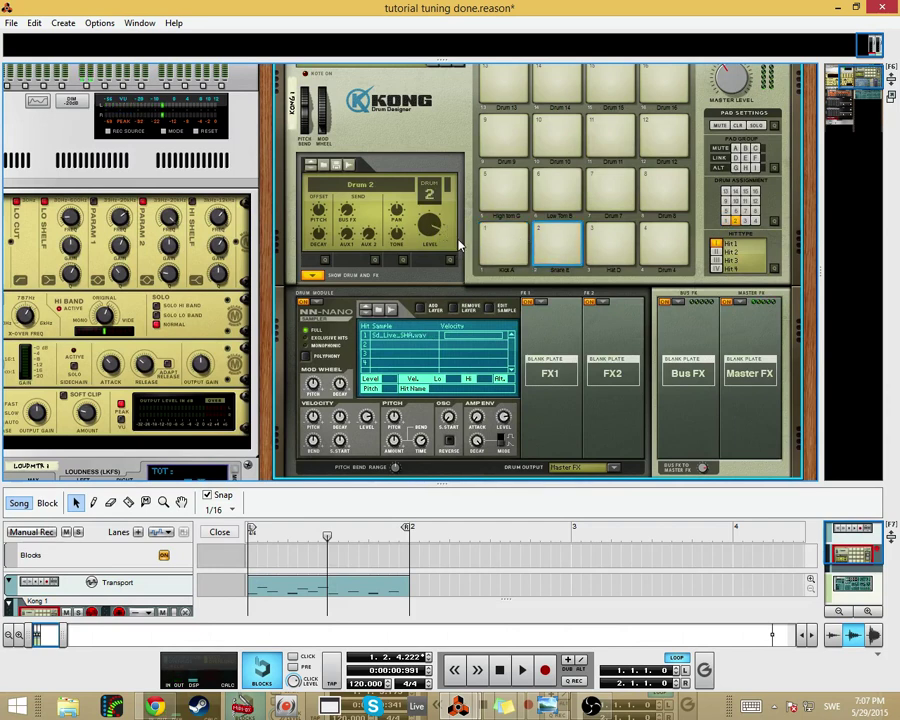
click(520, 251)
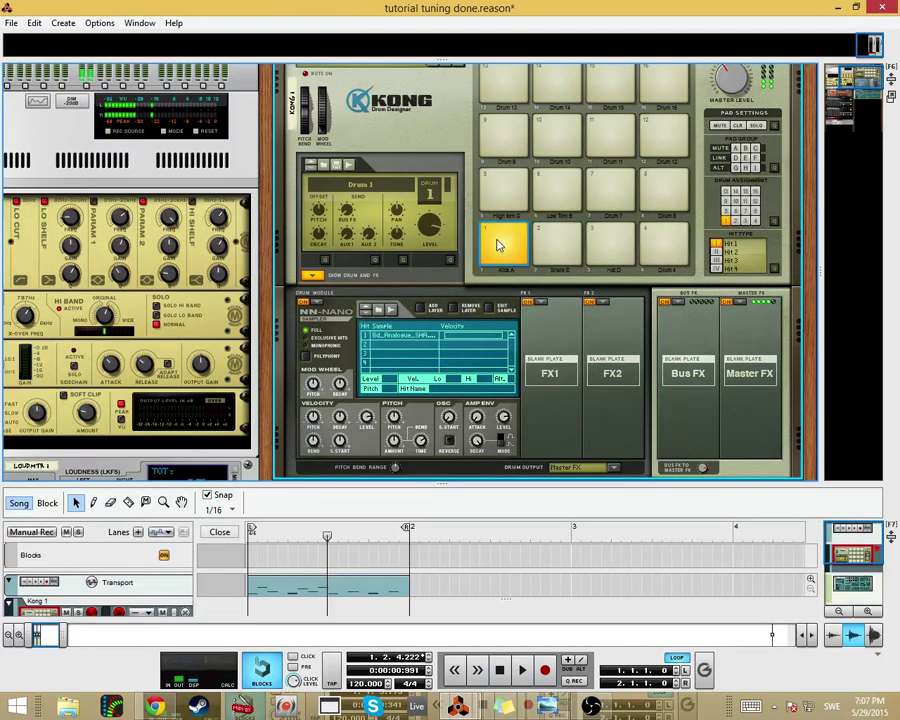
click(563, 244)
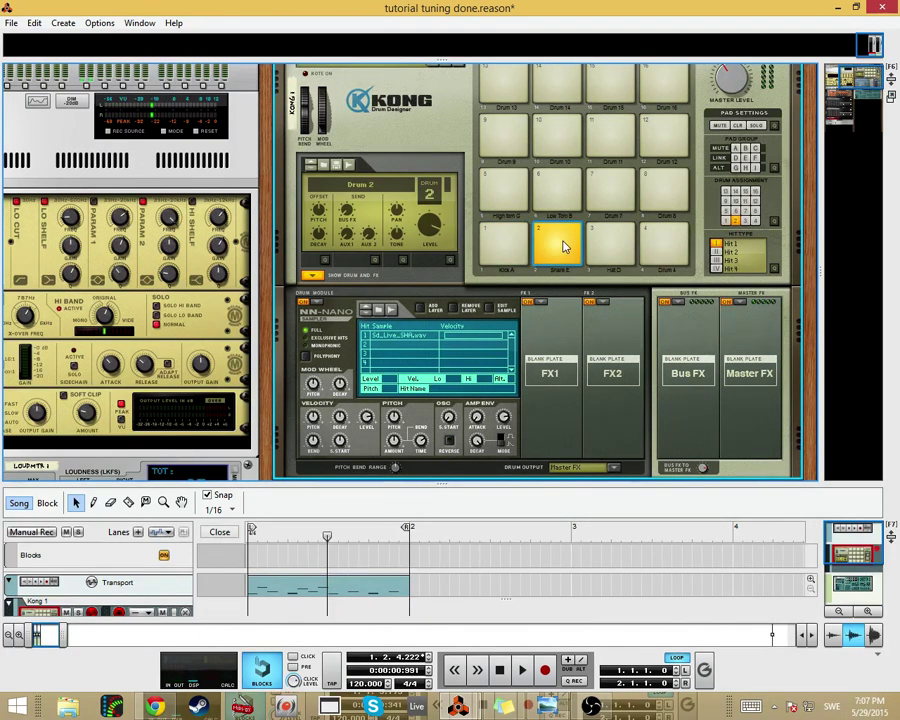
click(504, 249)
click(510, 244)
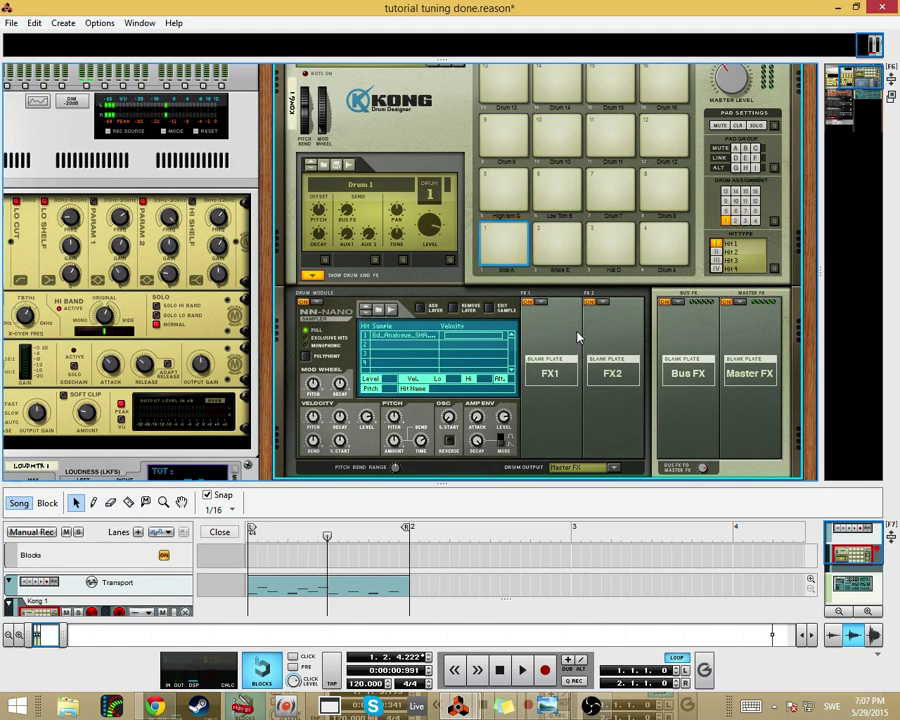
key(F2)
drag(312, 260, 522, 342)
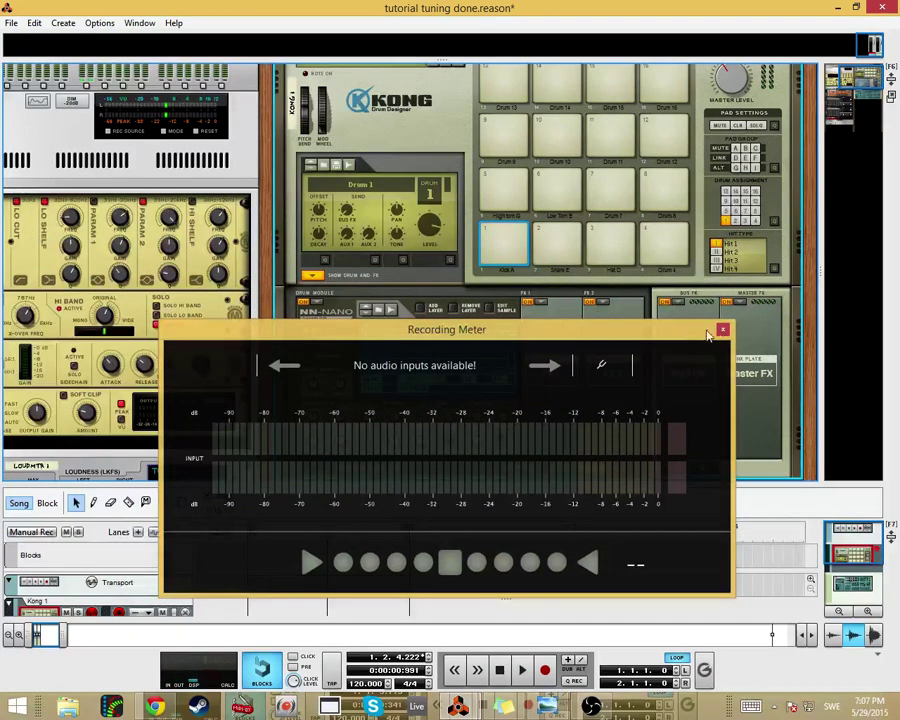
Step: Swap the Recording Meter for the On-screen Piano Keys and compare a reference note with Snare B
key(F2)
key(F4)
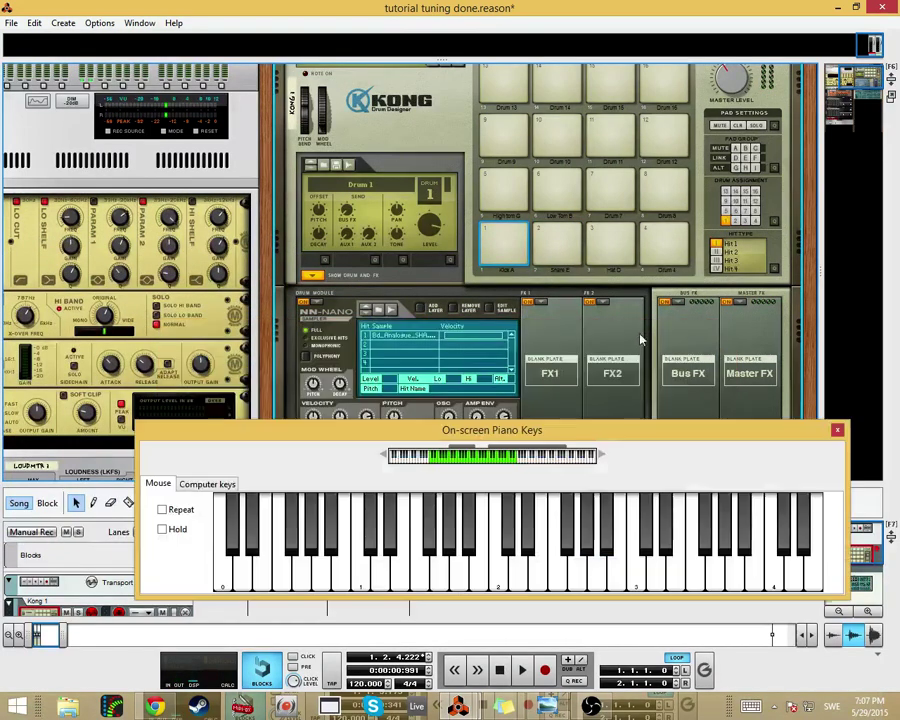
click(462, 578)
click(555, 243)
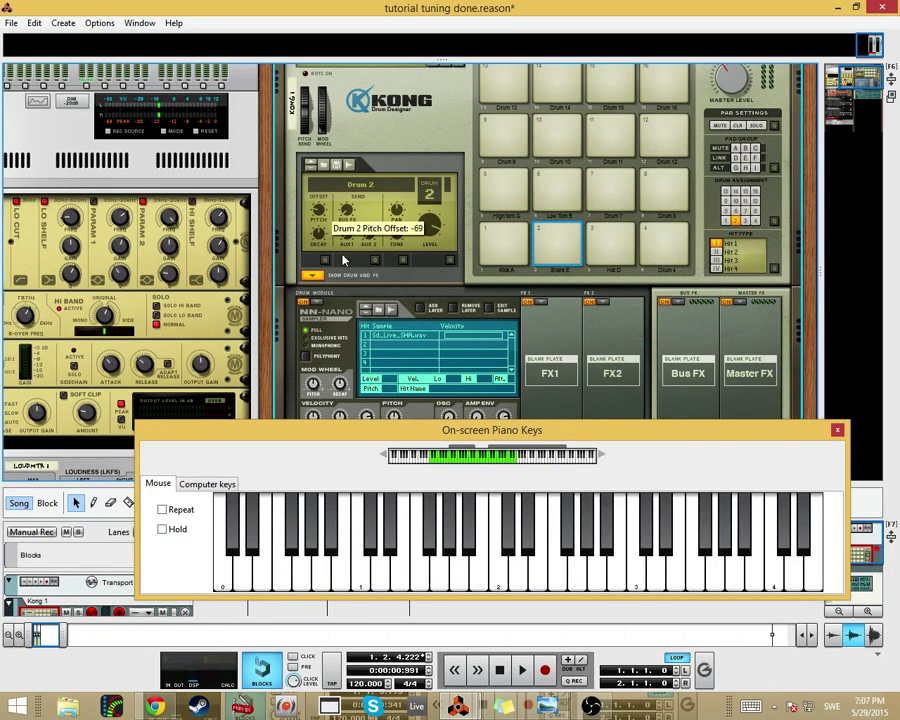
Step: Retune Drum 2's pitch offset from -76 upward, checking it with song playback
drag(320, 213, 326, 222)
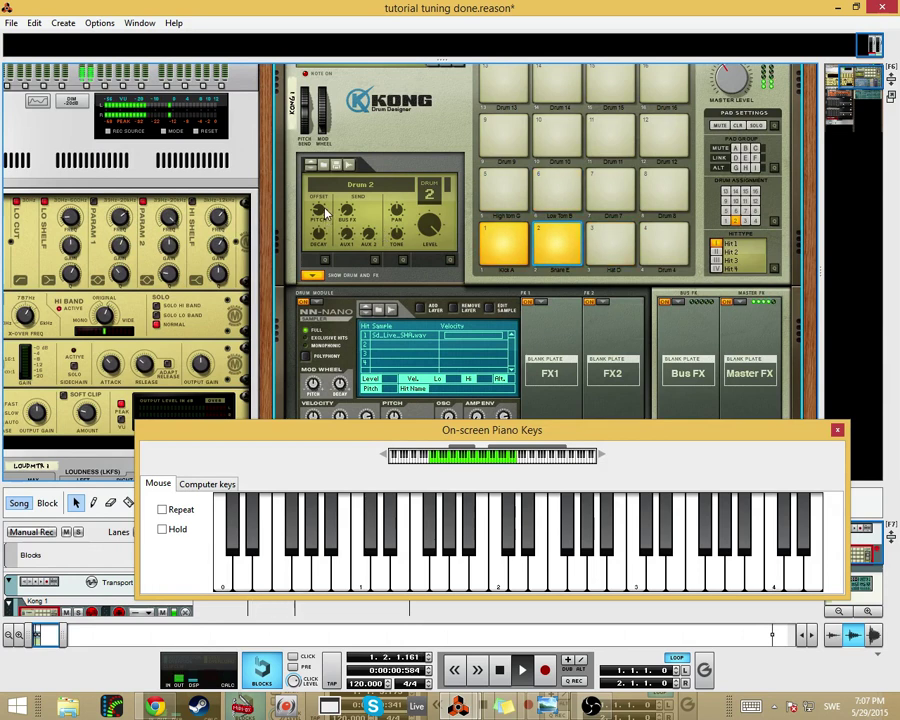
key(space)
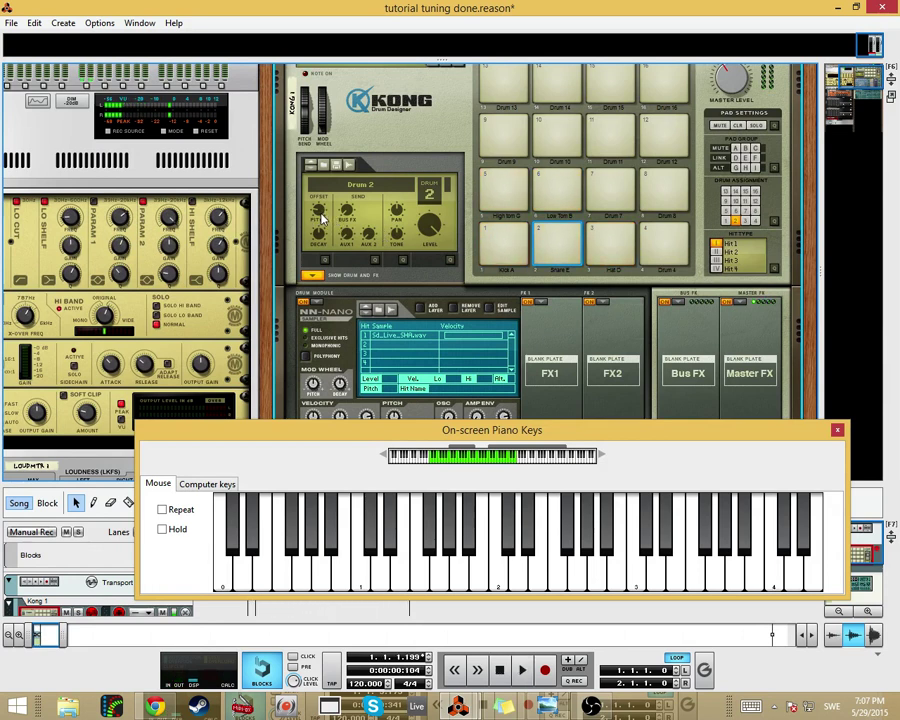
drag(323, 215, 400, 128)
key(space)
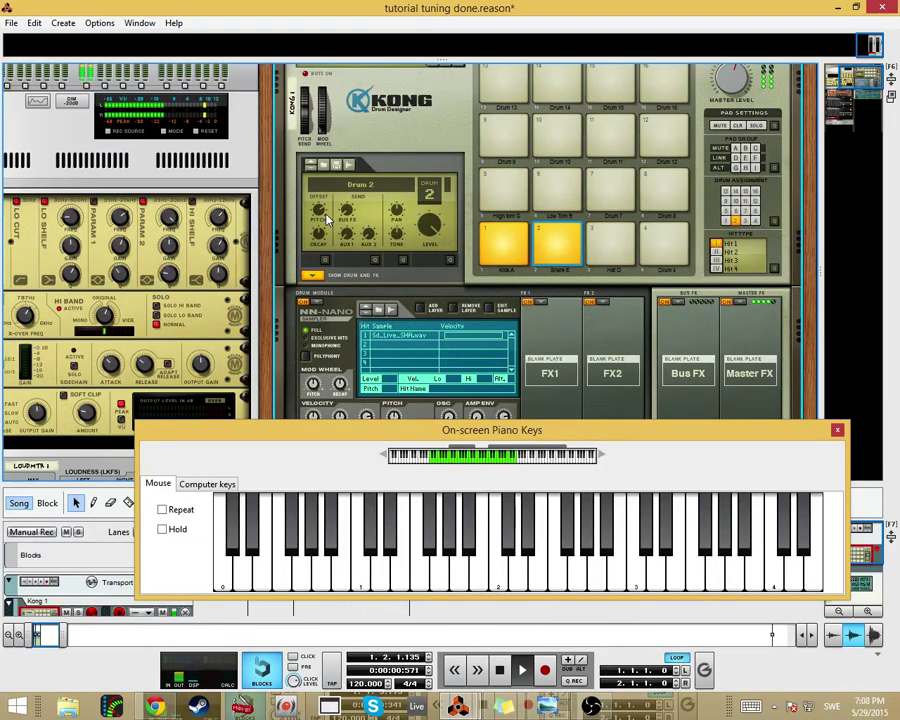
key(space)
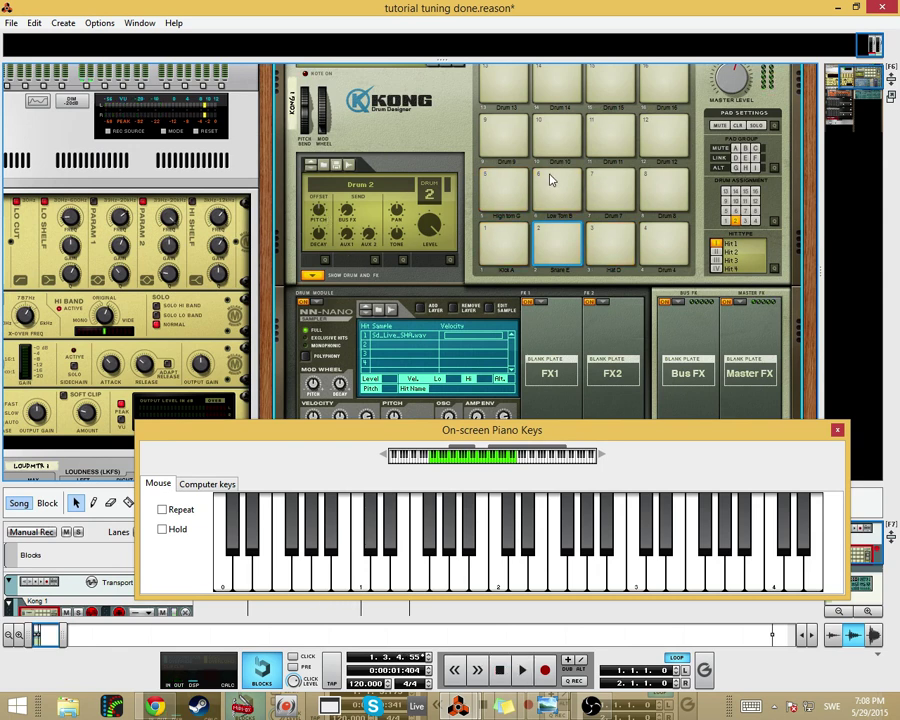
key(space)
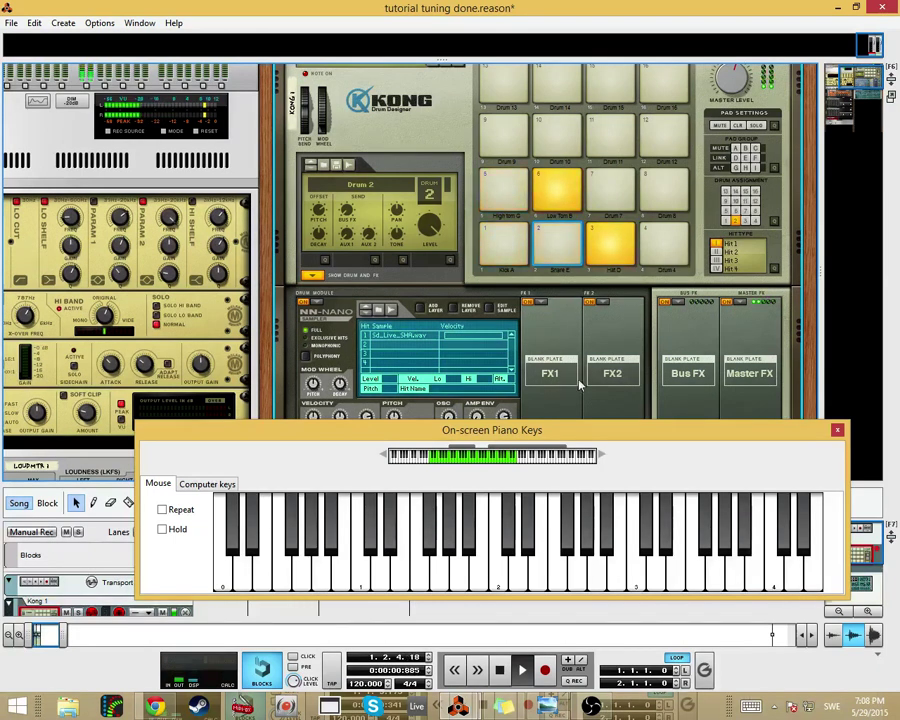
key(space)
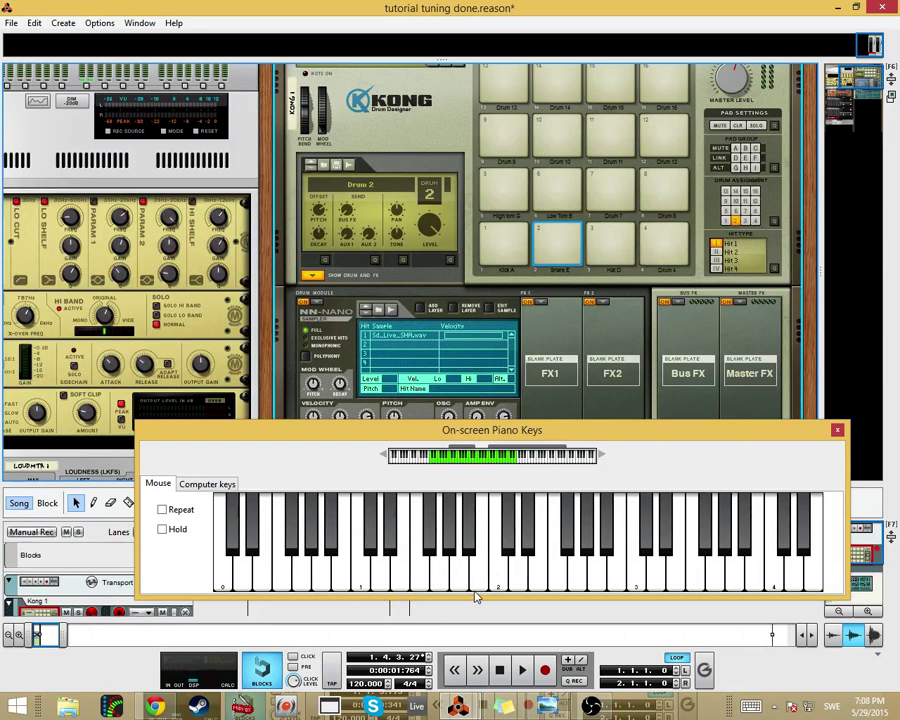
Step: Compare the pad 3 hi-hat against several reference notes on the on-screen piano
click(620, 235)
click(594, 242)
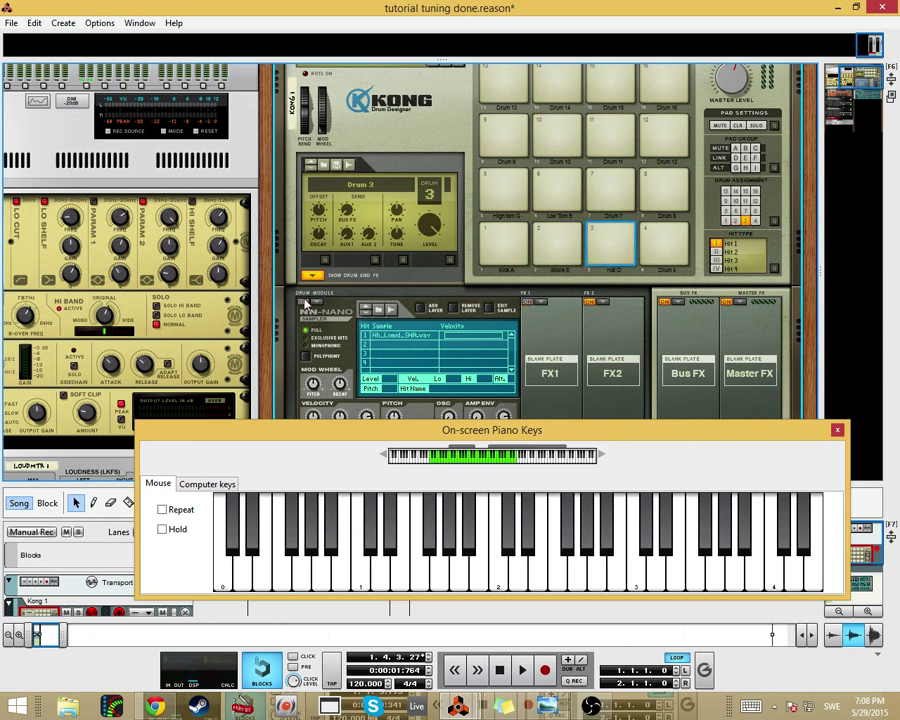
click(614, 236)
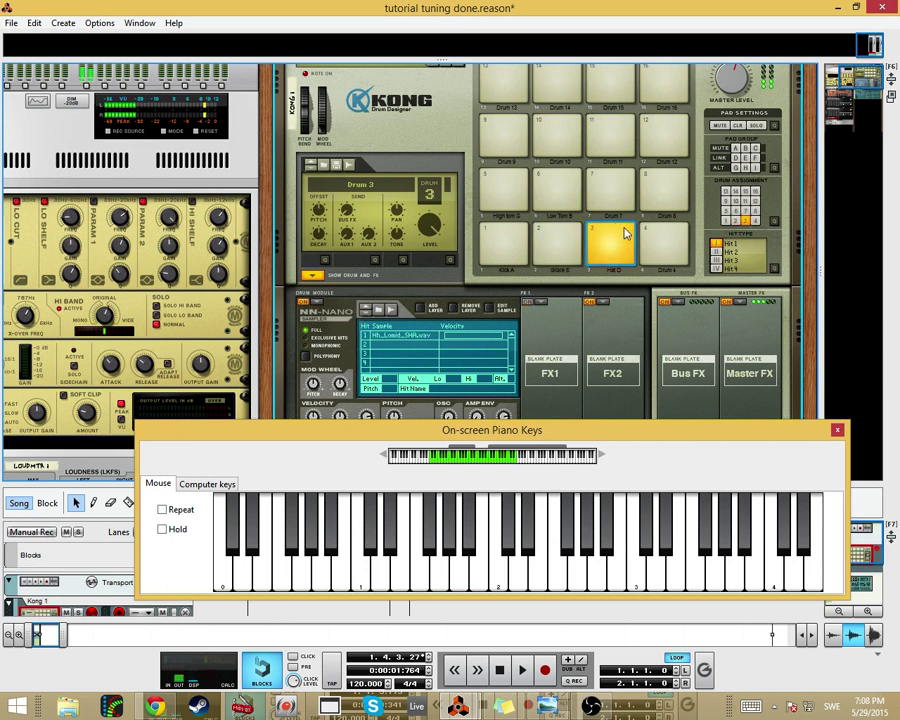
click(612, 235)
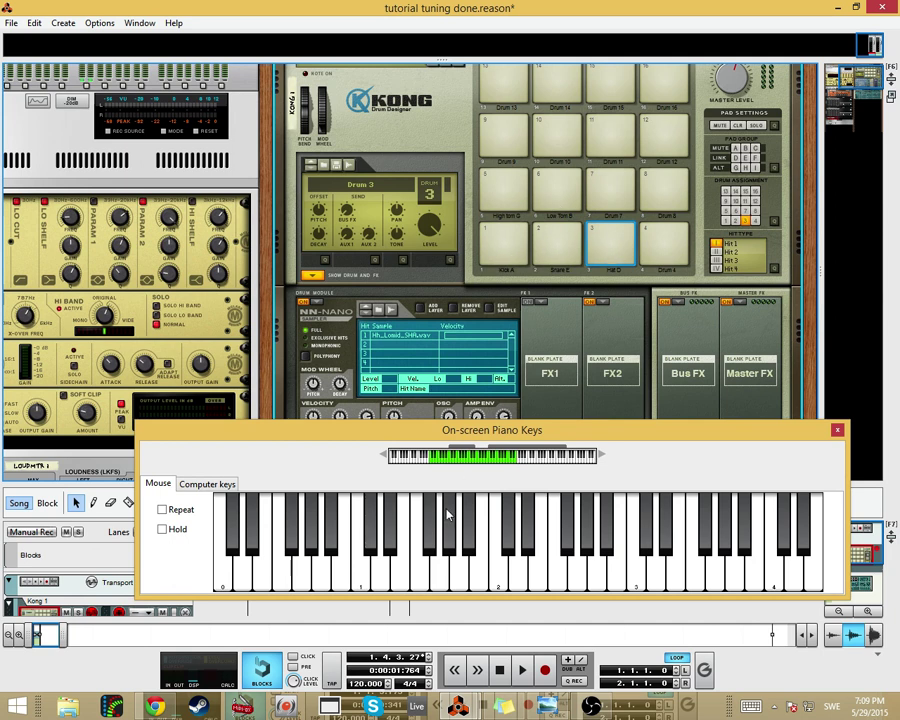
click(497, 563)
click(516, 568)
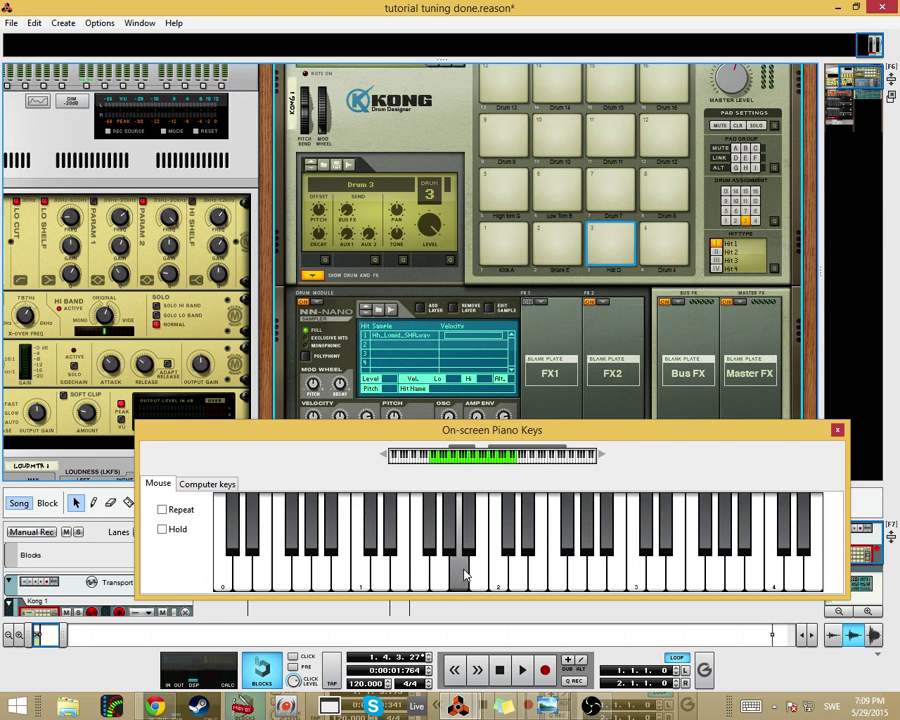
click(505, 578)
drag(507, 578, 548, 578)
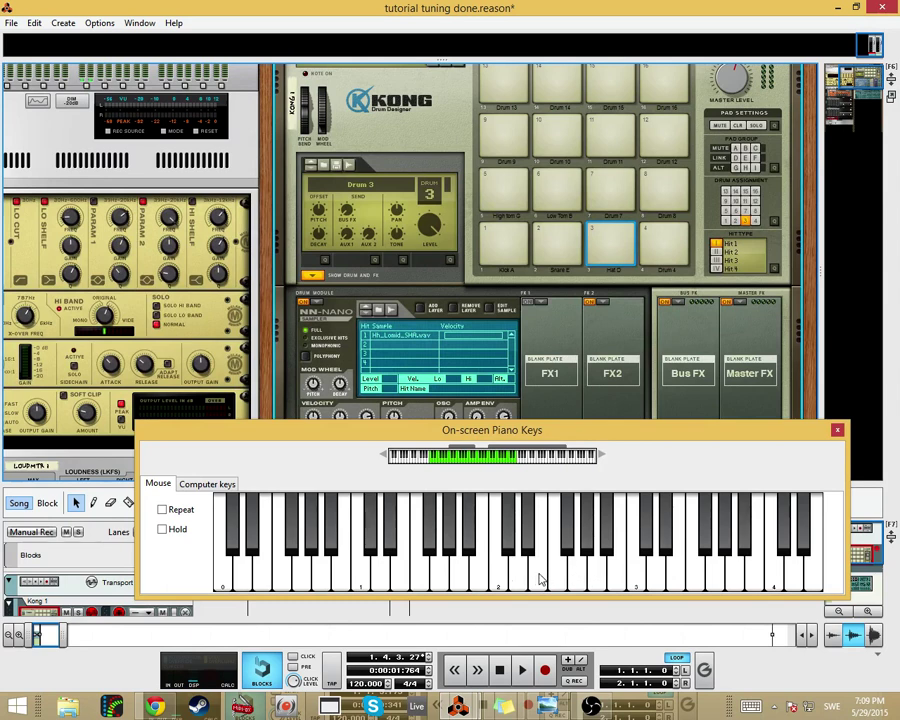
drag(570, 582, 585, 580)
click(519, 585)
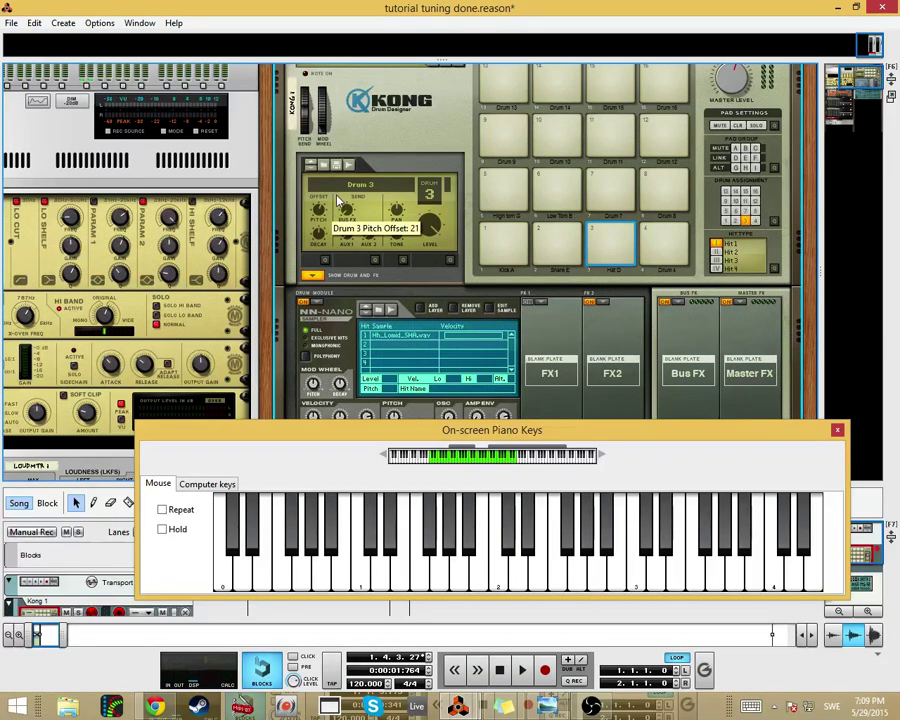
Step: Reset Drum 3's pitch offset and raise it to 17 during playback, then recheck the hi-hat
key(space)
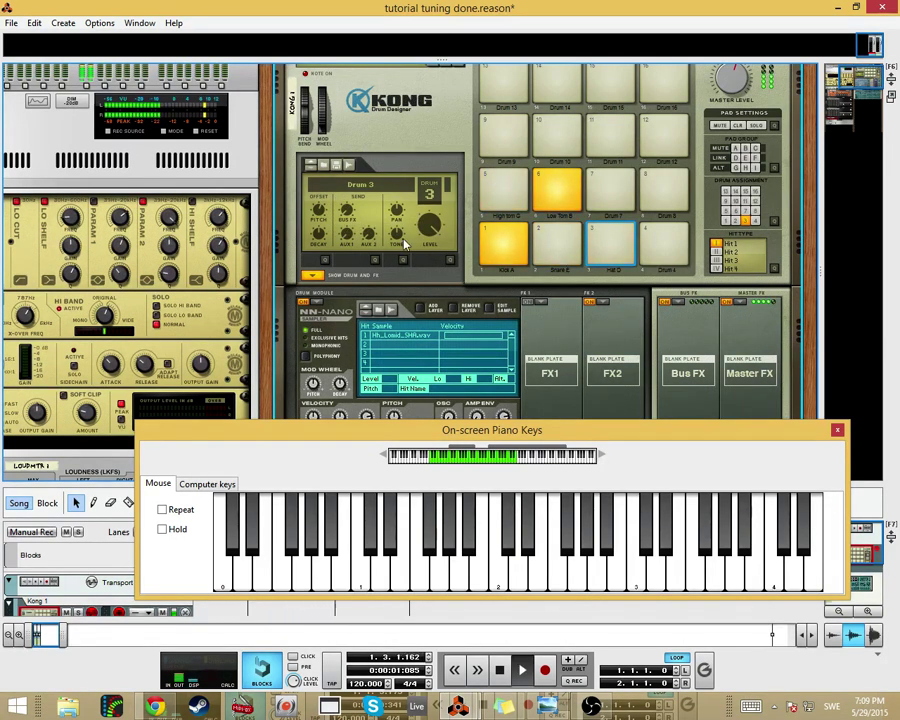
ctrl+click(322, 212)
drag(322, 212, 343, 200)
key(space)
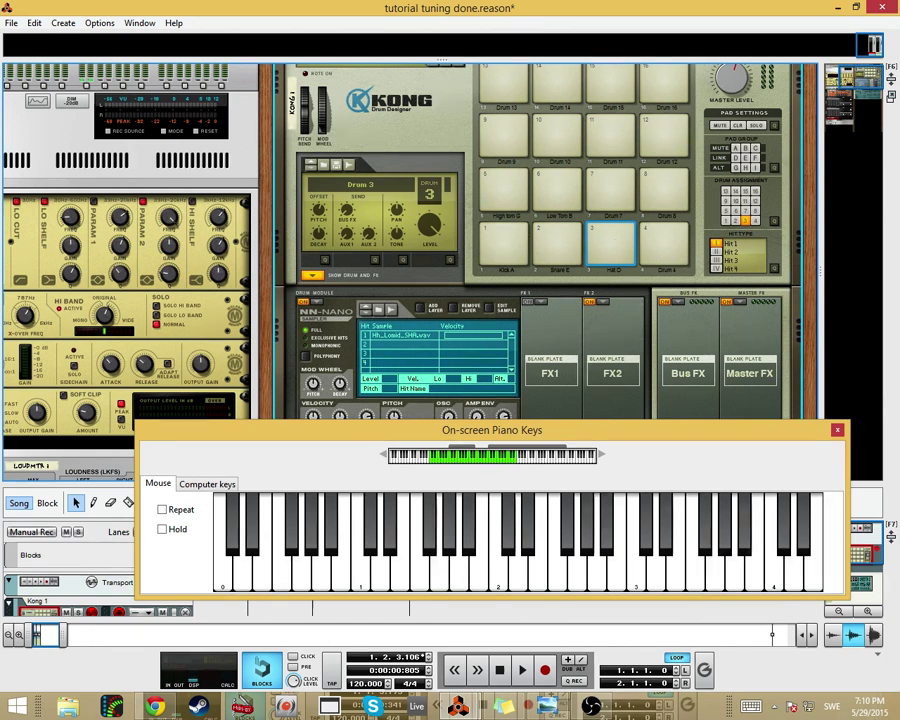
click(614, 244)
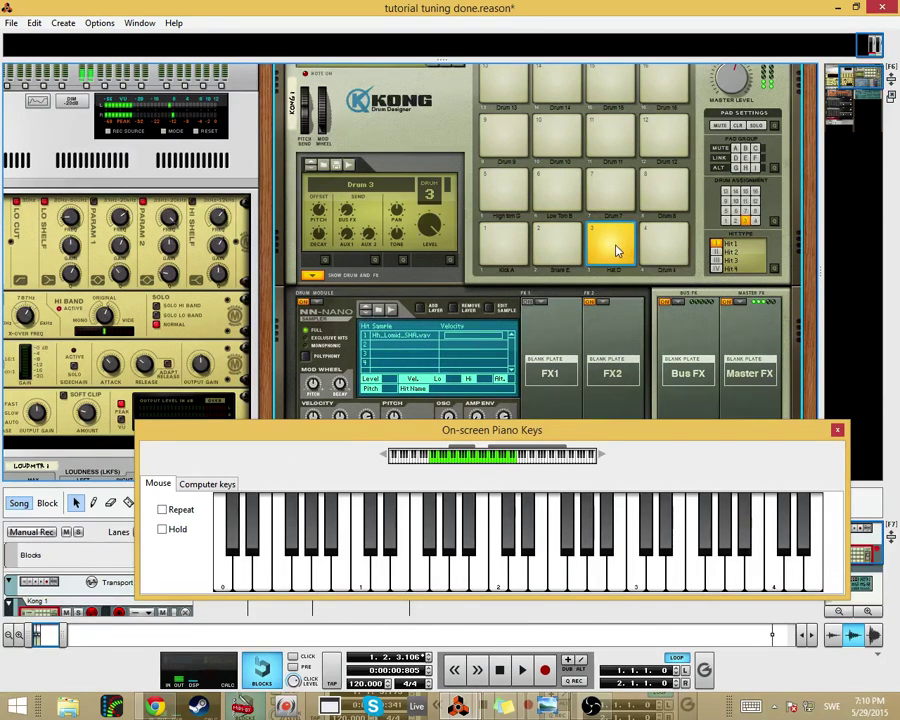
click(508, 190)
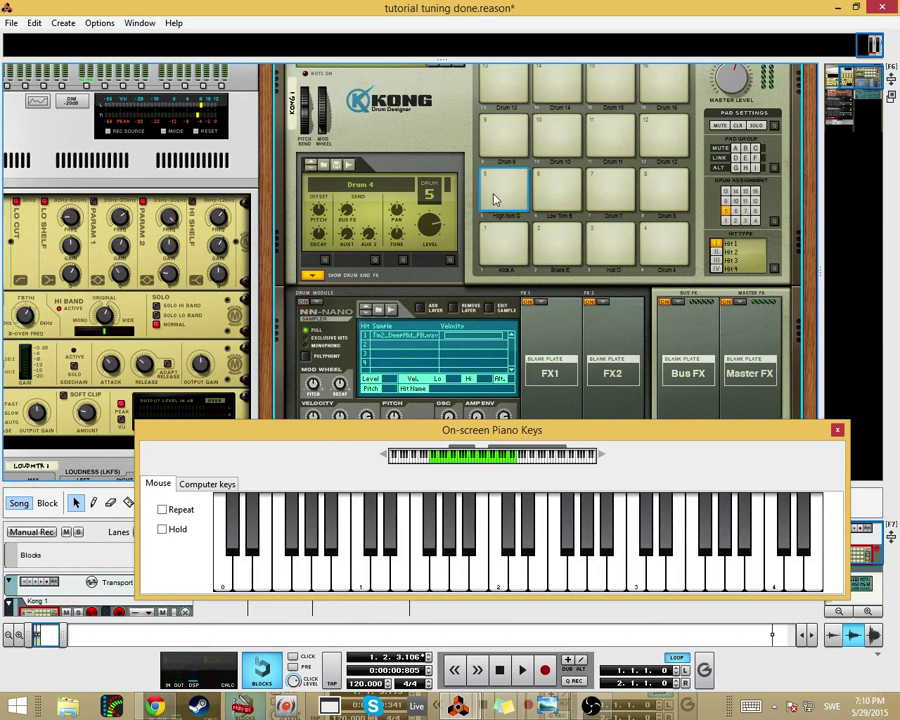
Step: Audition the pad 5 high tom and play several reference notes on the on-screen piano
click(500, 190)
click(580, 576)
click(582, 577)
click(601, 578)
click(589, 541)
click(593, 566)
click(591, 546)
Step: Replay pad 5 and play the song briefly to check its pitch
click(503, 193)
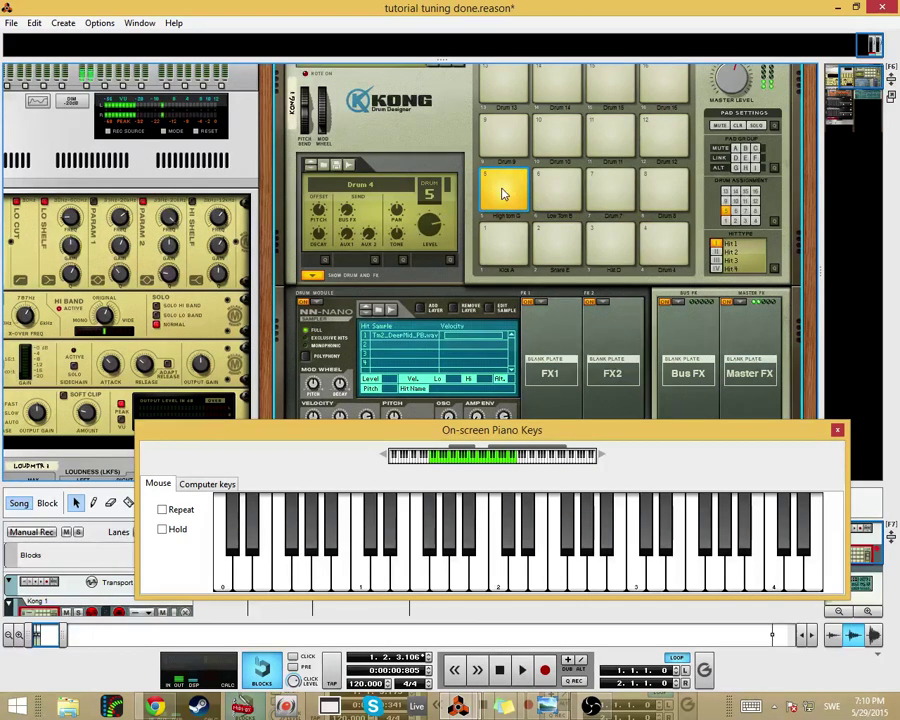
key(space)
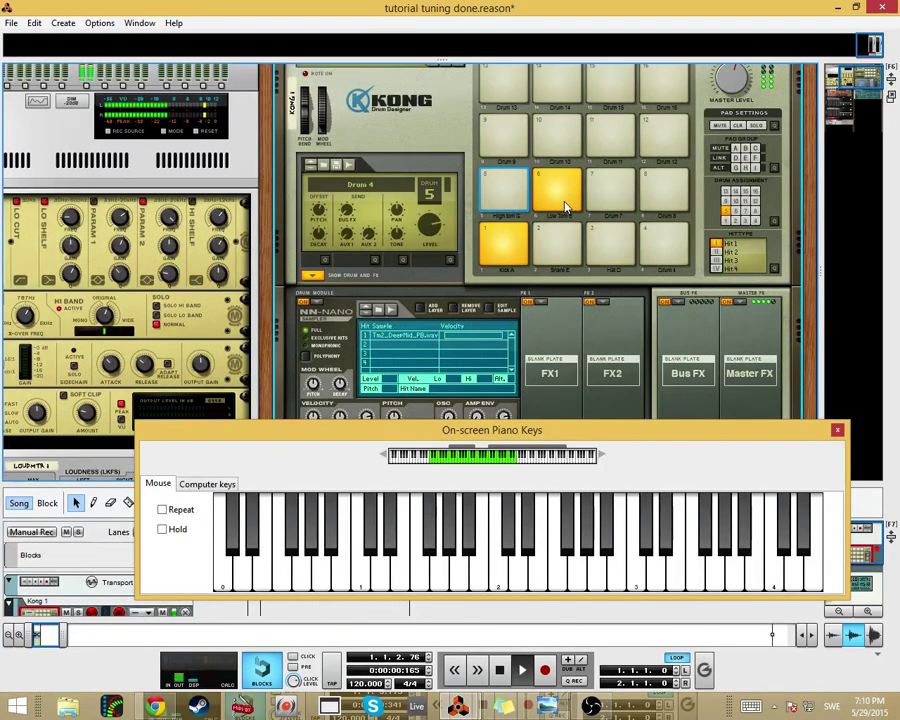
key(space)
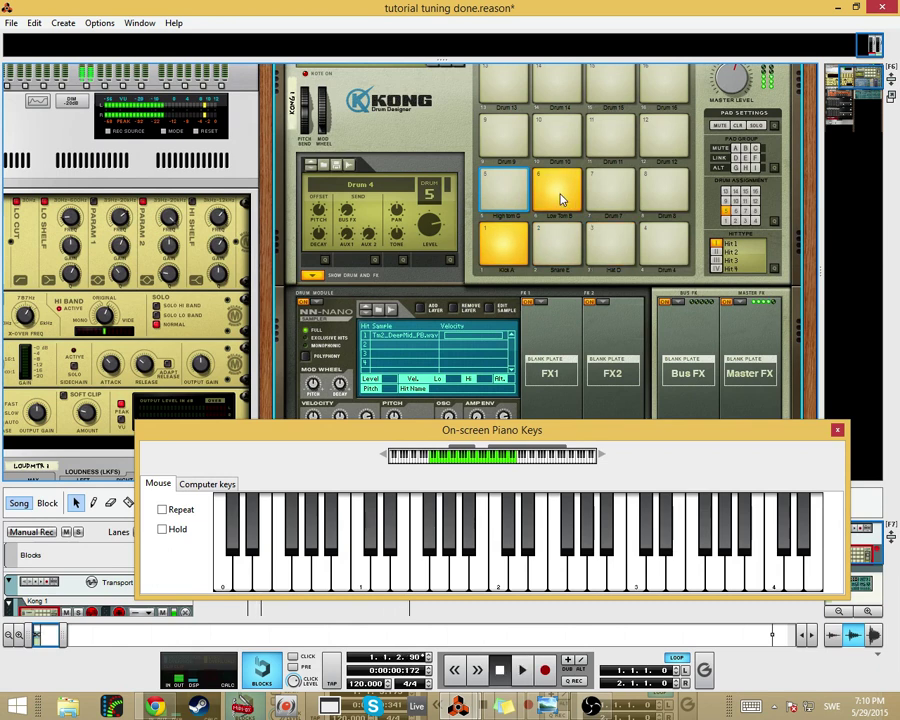
click(562, 197)
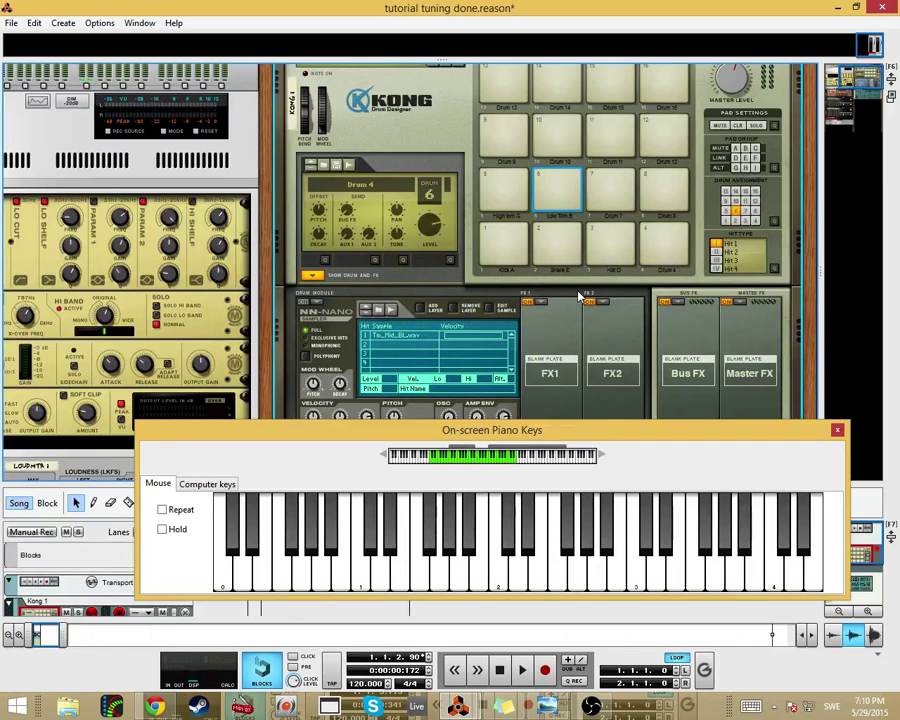
Step: Play two reference piano notes, then select and audition the Low Tom B pad
click(478, 577)
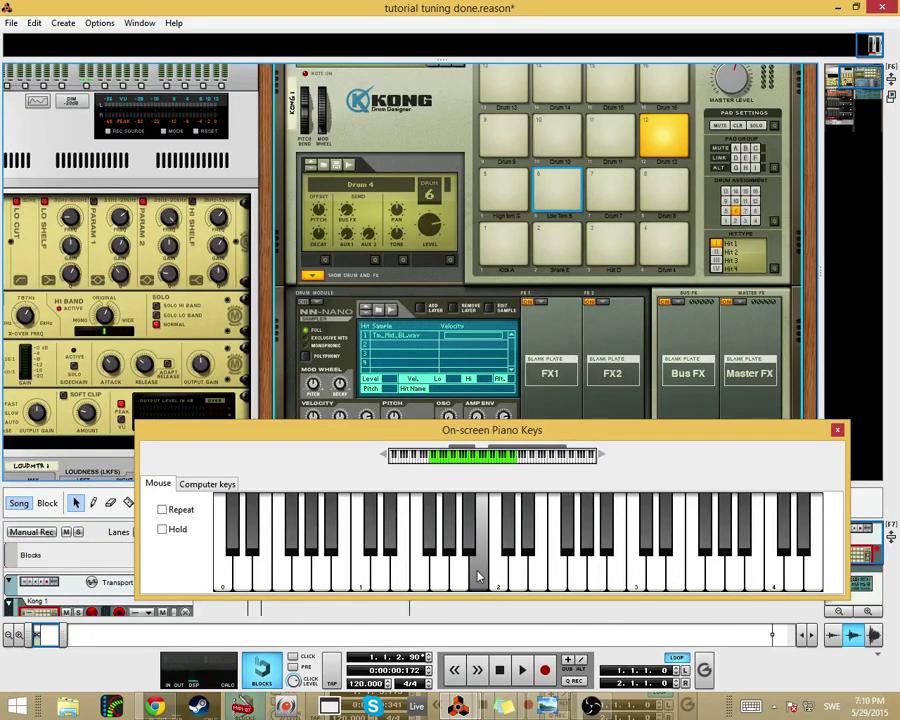
click(503, 571)
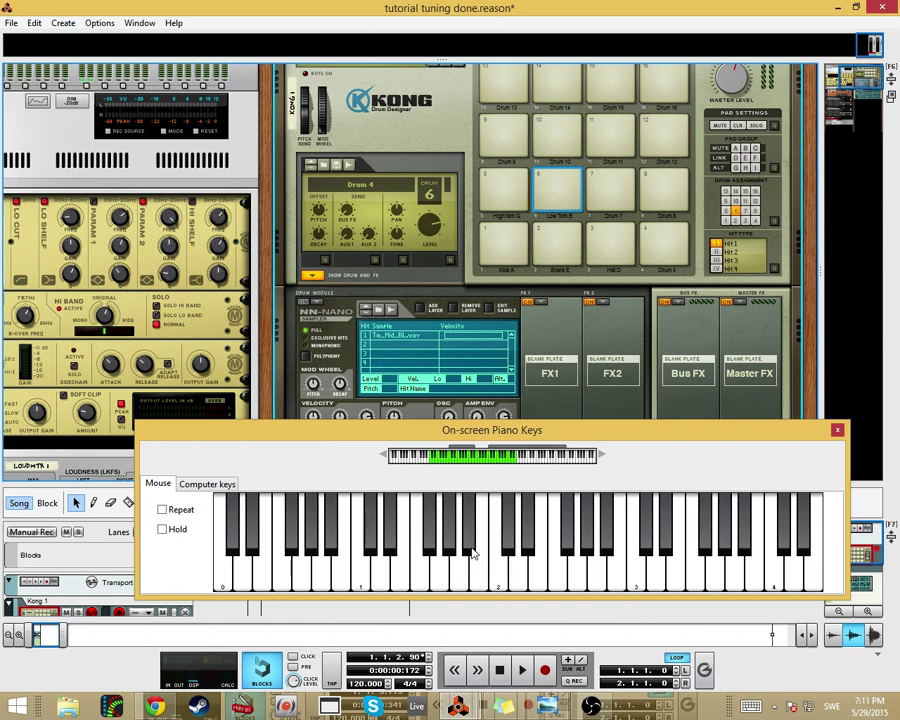
click(503, 185)
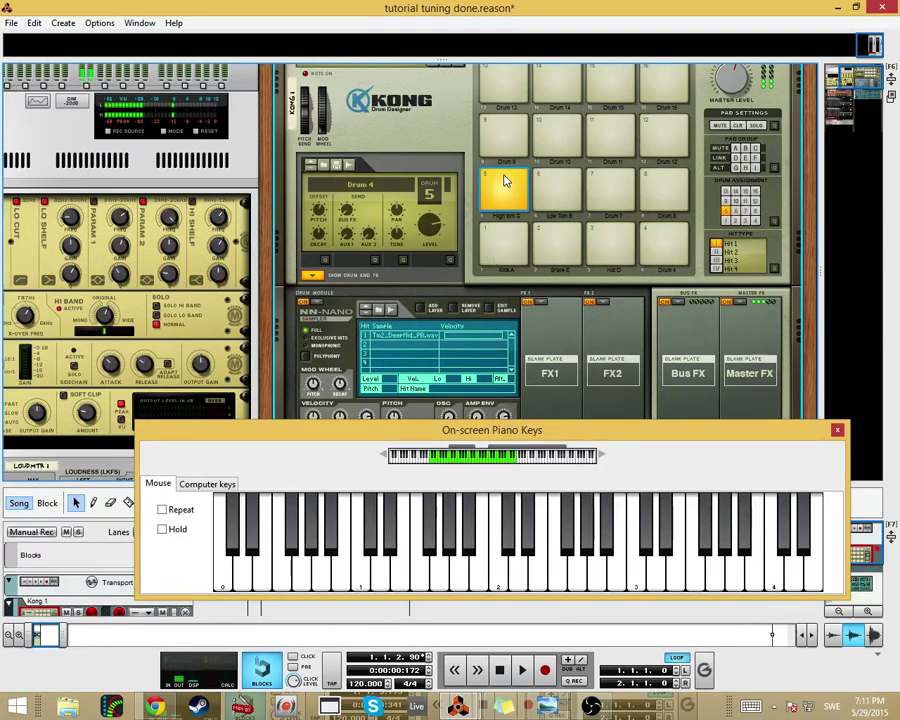
click(563, 200)
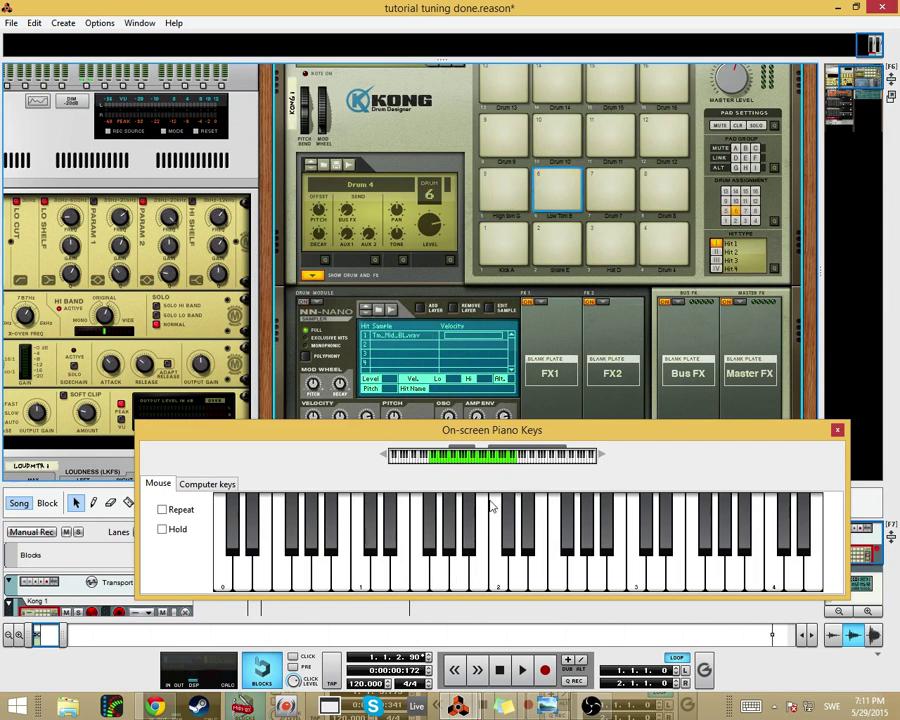
click(559, 207)
click(557, 190)
Step: Lower Drum 6's pitch offset from 11 to about 9, then move the piano keys window up
mouse_move(333, 209)
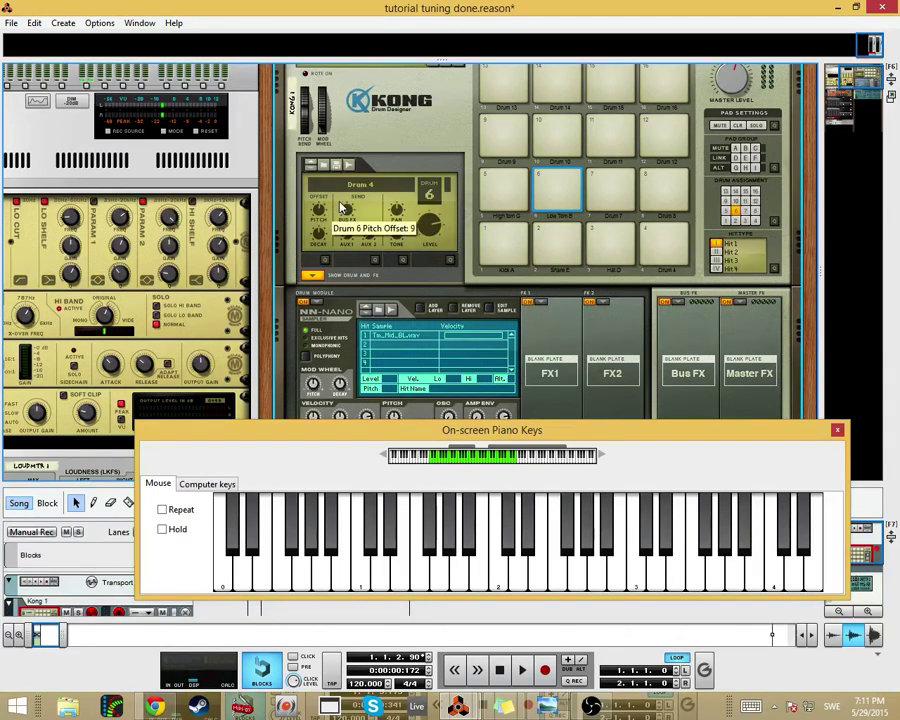
drag(344, 208, 322, 214)
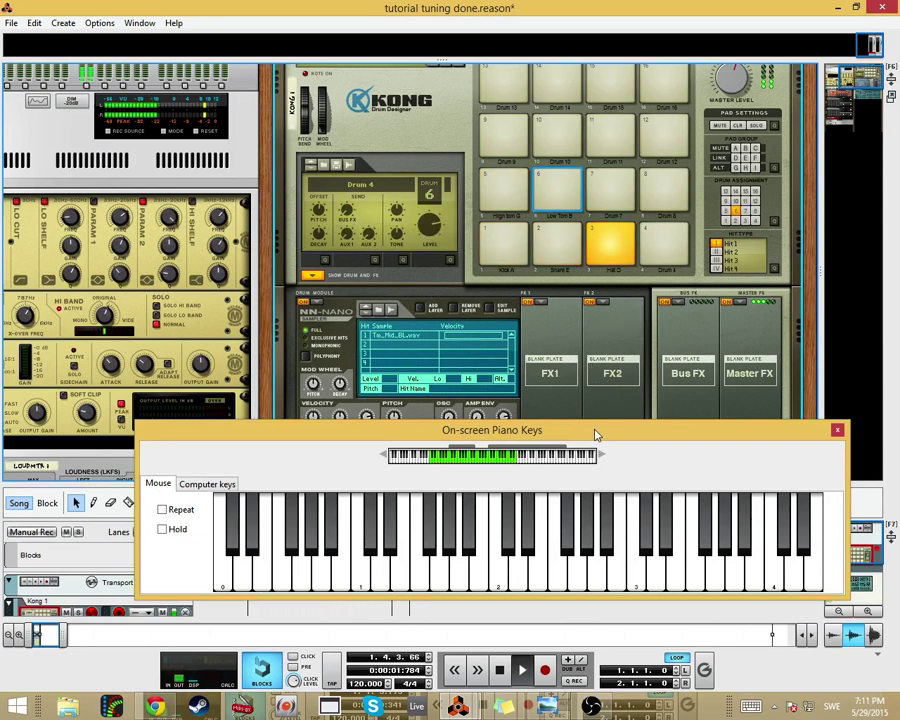
drag(595, 431, 572, 342)
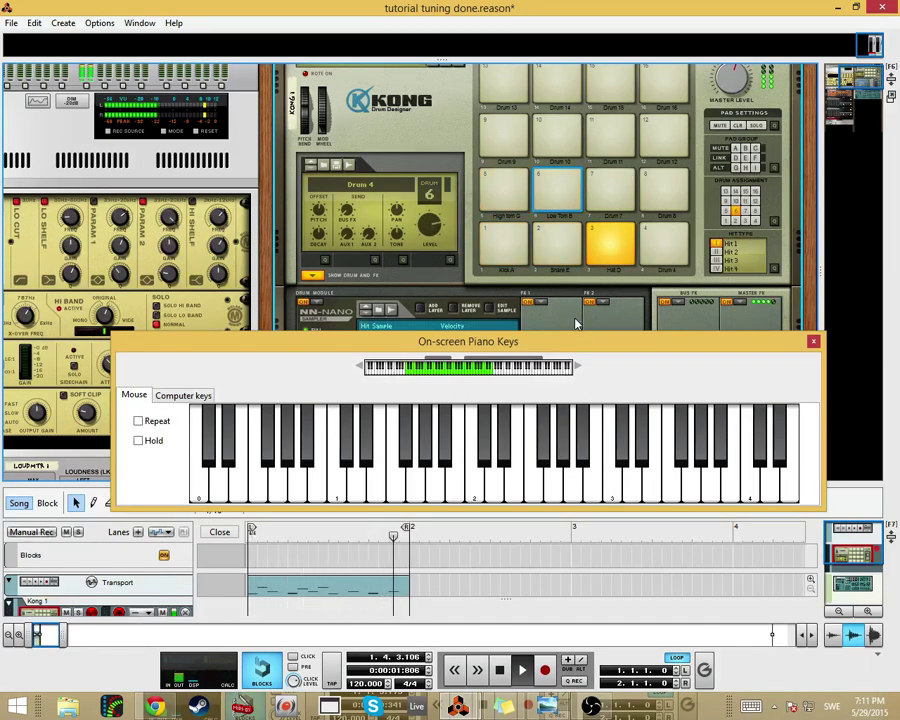
drag(565, 341, 577, 294)
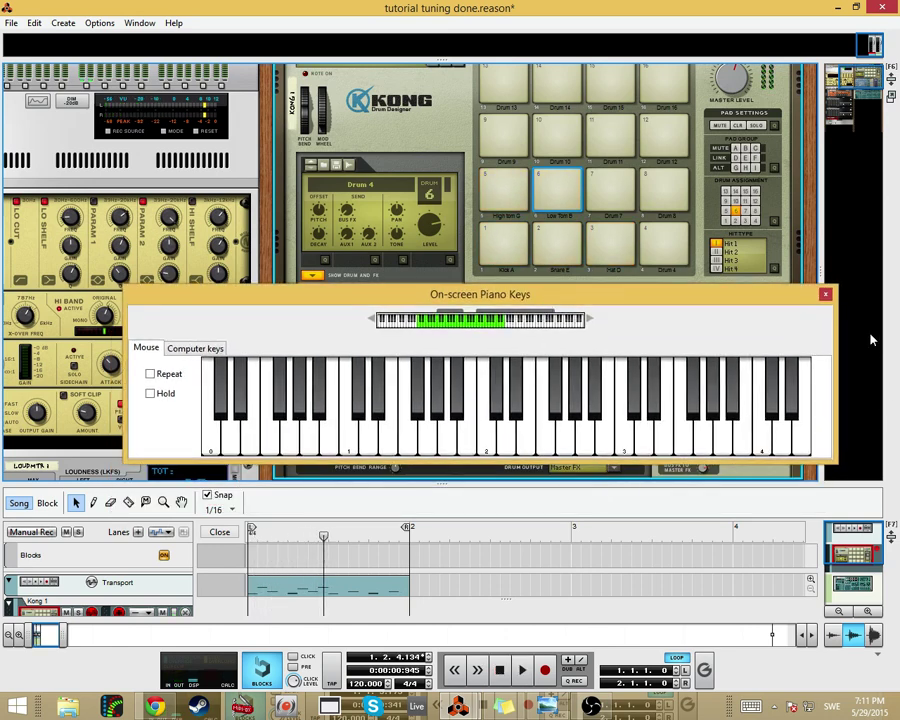
Step: Show the sequencer and open the SubTractor 1 melody clip, comparing it with Kong 1's drum lanes
scroll(765, 256, down, 5)
scroll(866, 144, up, 5)
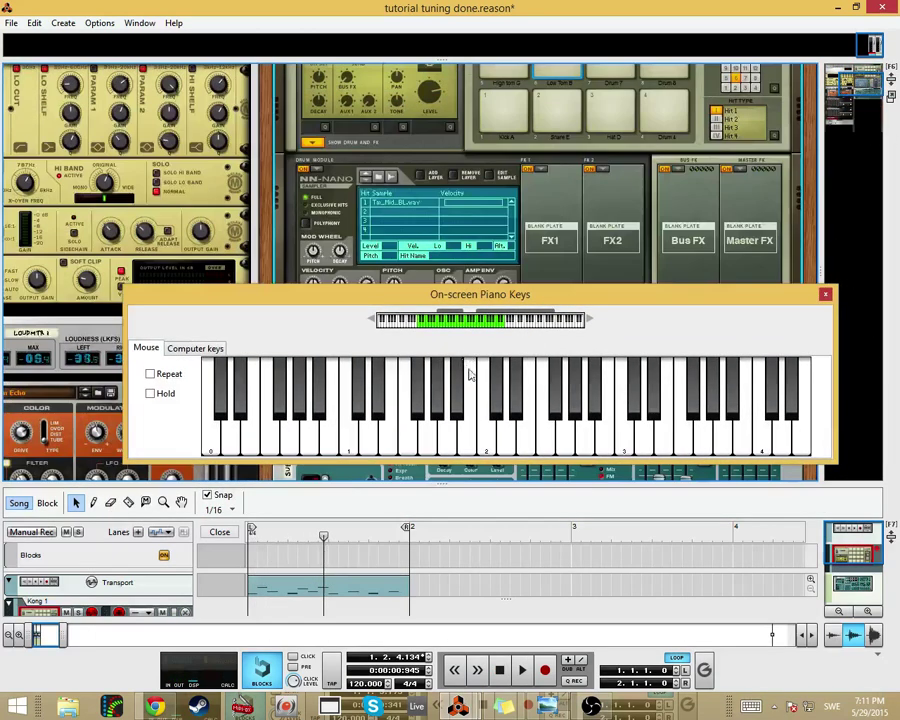
key(F6)
key(F7)
drag(490, 296, 547, 494)
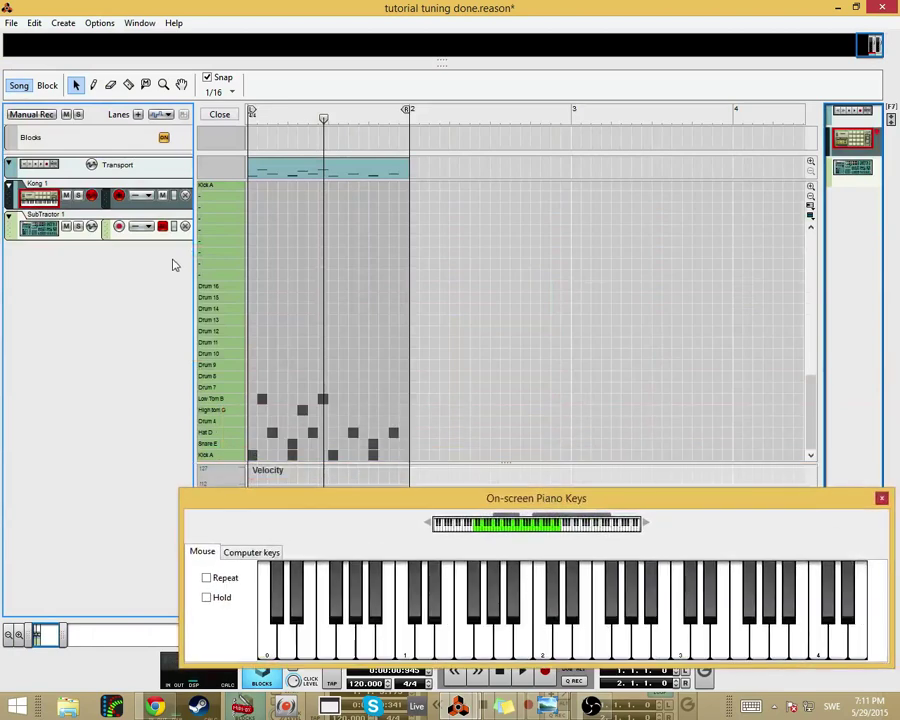
click(162, 236)
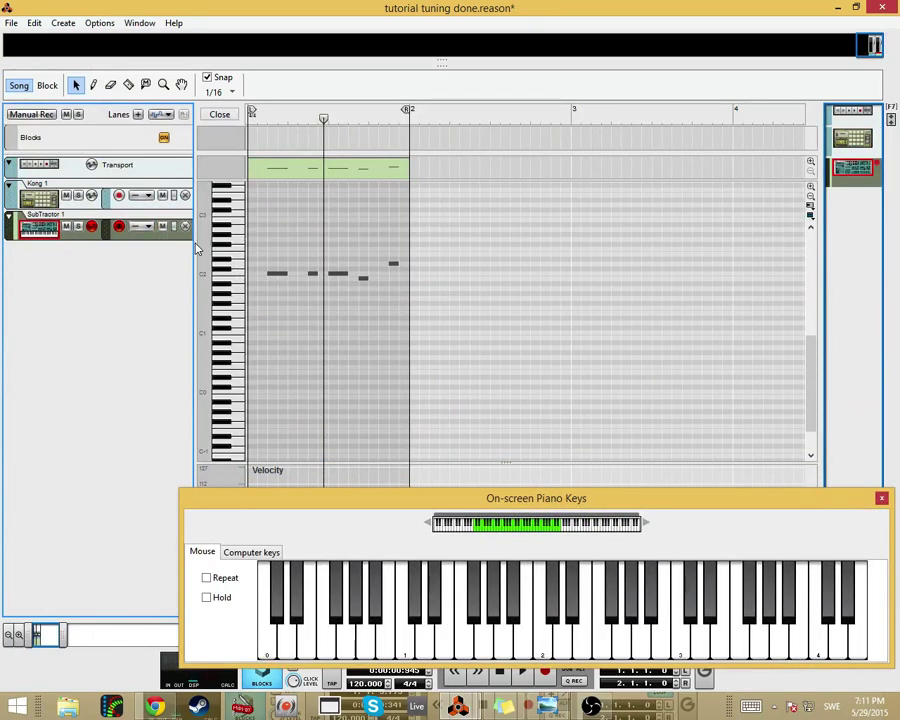
click(305, 168)
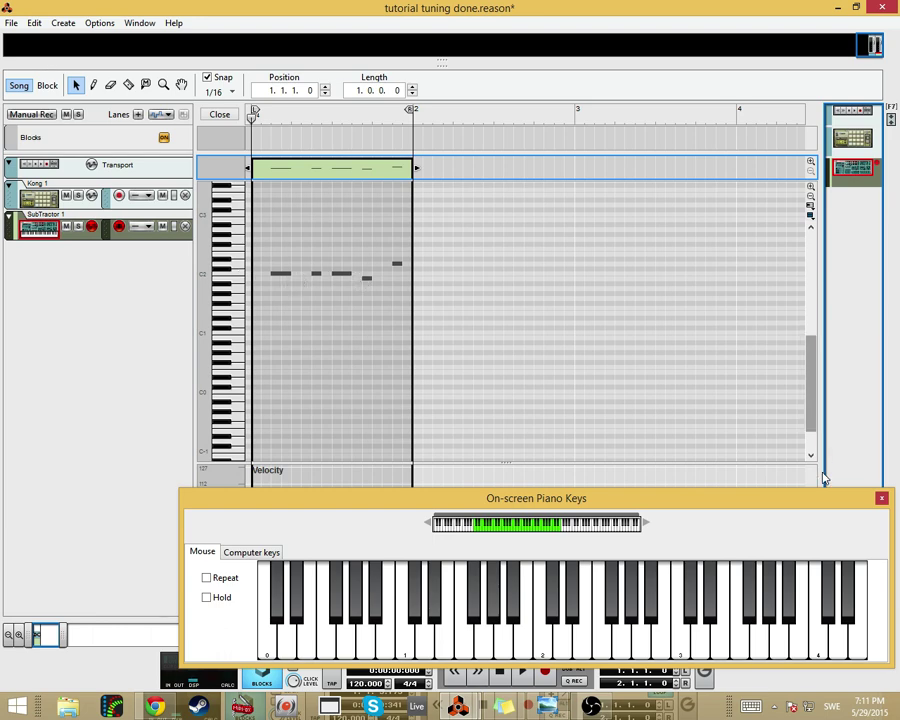
drag(691, 496, 588, 434)
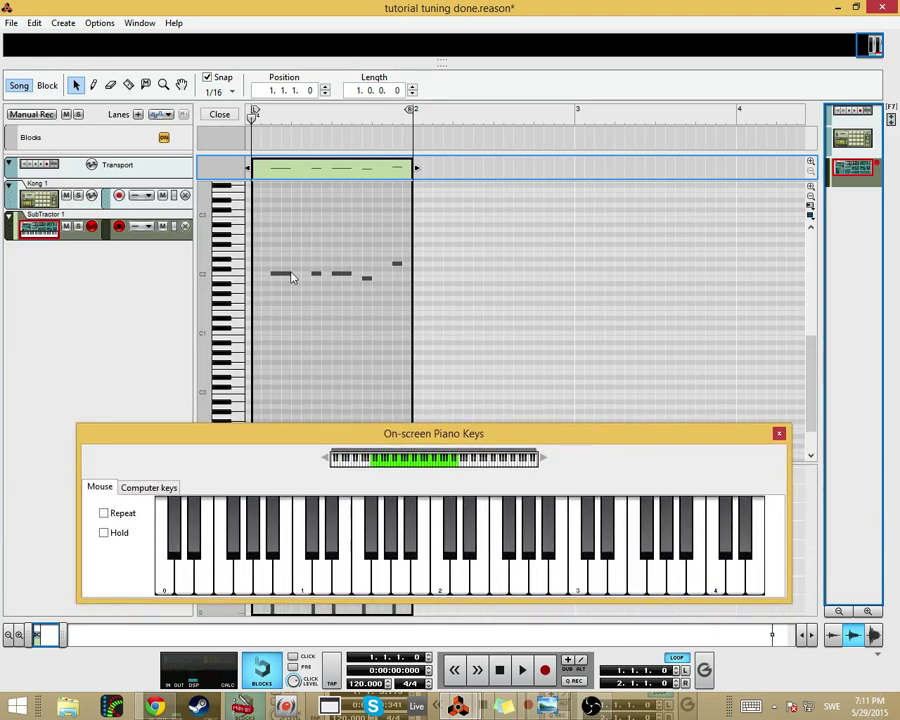
click(125, 207)
click(123, 233)
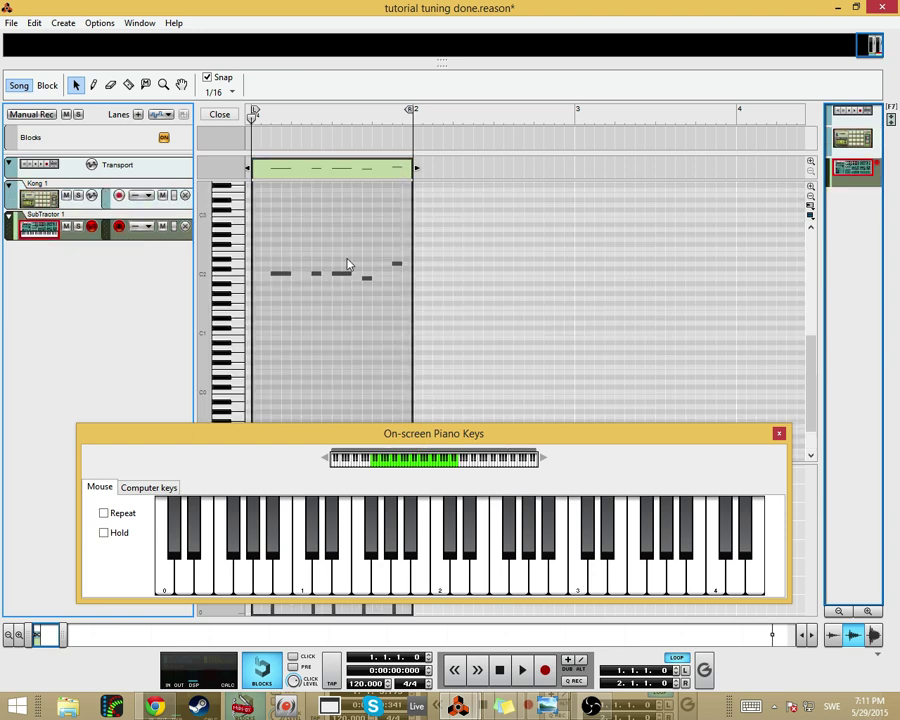
click(125, 210)
click(123, 235)
Step: Start playback, close Piano Keys, raise the SubTractor 1 fader in the mixer, and return to the sequencer
key(space)
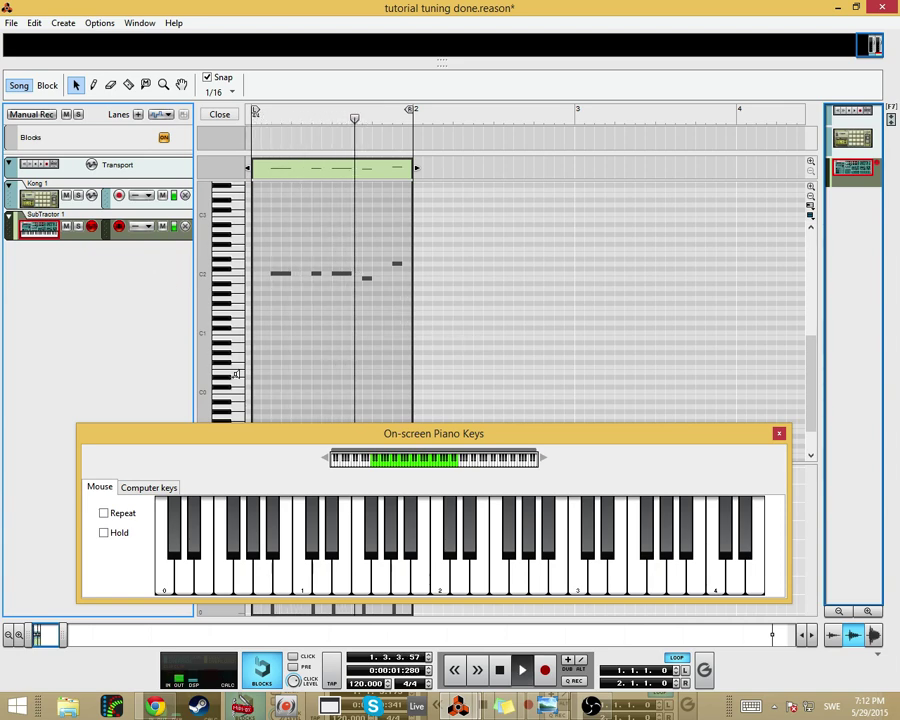
key(F5)
click(779, 433)
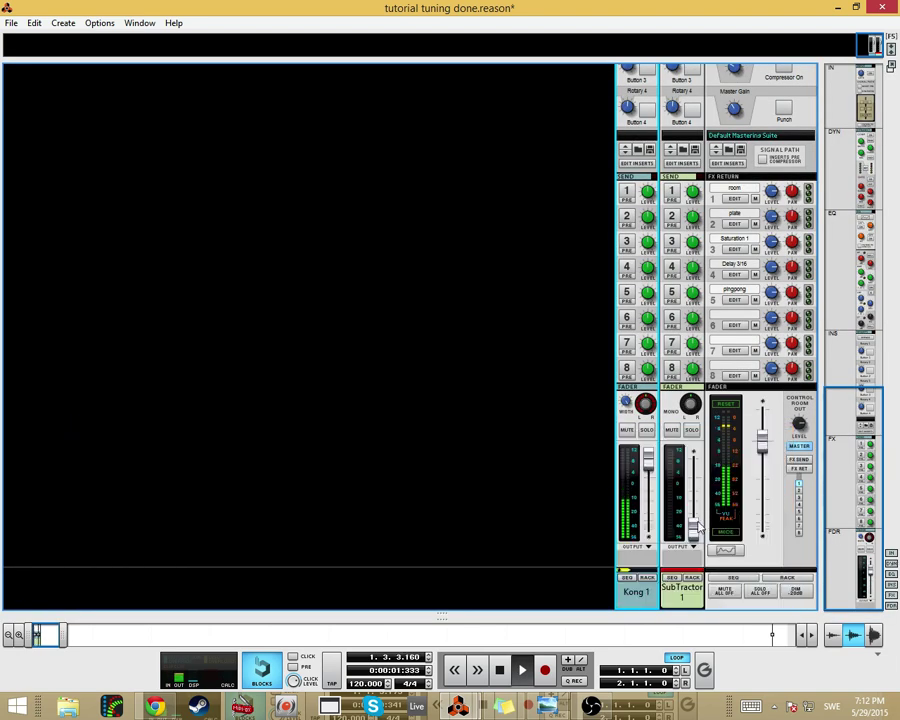
drag(695, 483, 691, 477)
key(F6)
key(F7)
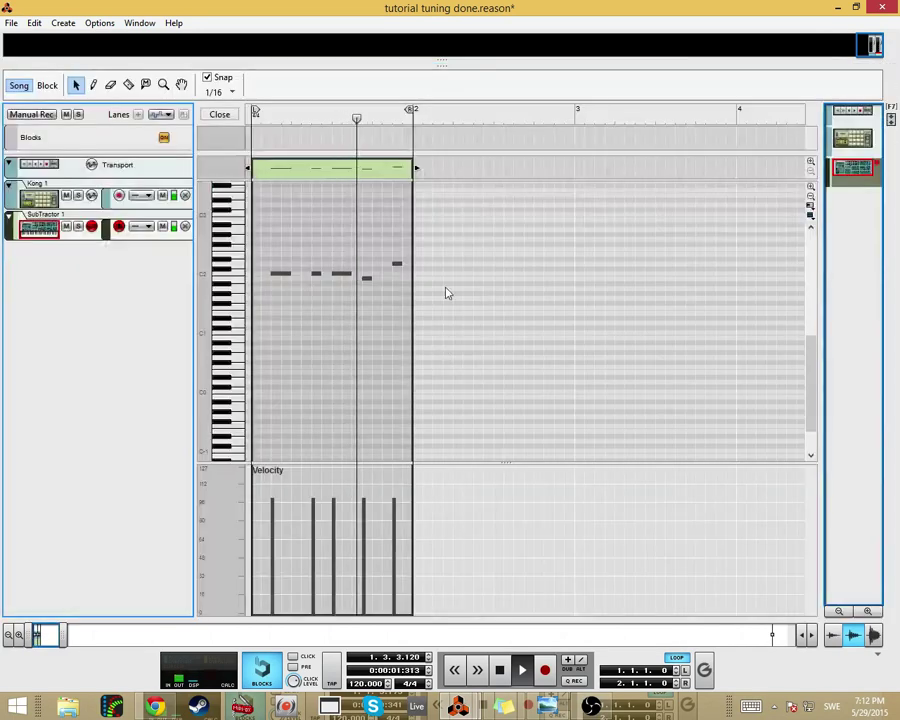
Step: Open the melody clip and transpose all five notes down three semitones
click(354, 170)
drag(440, 243, 282, 316)
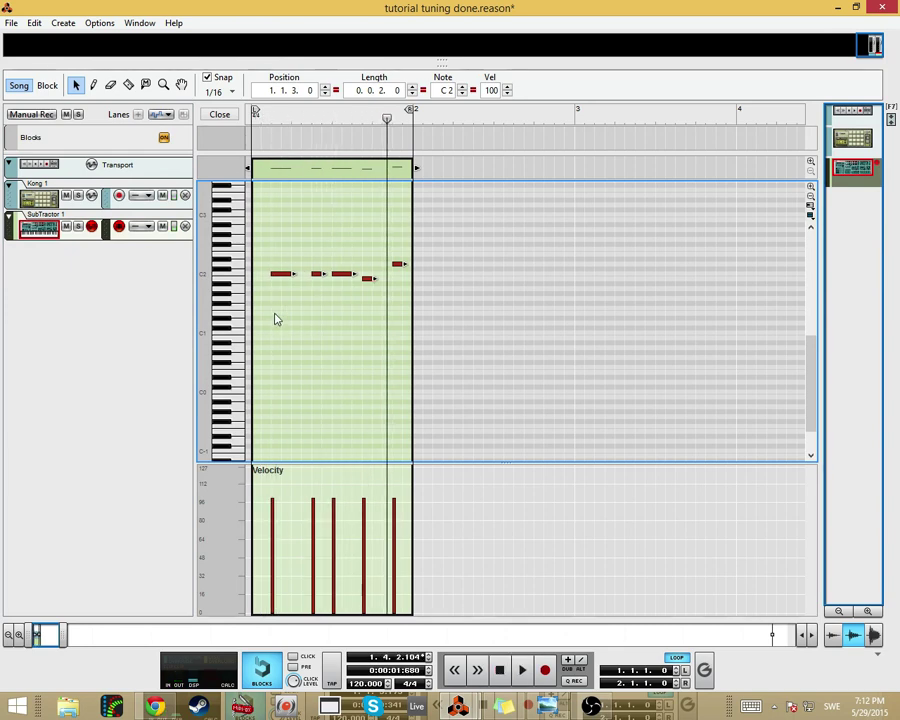
key(Down)
key(Down)
key(Down)
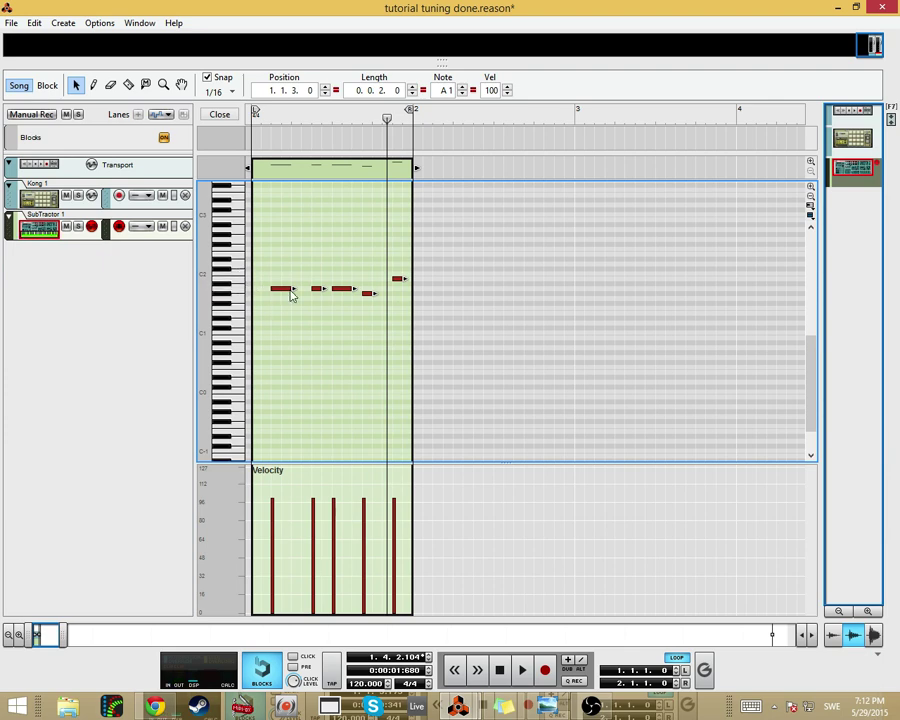
key(KP_0)
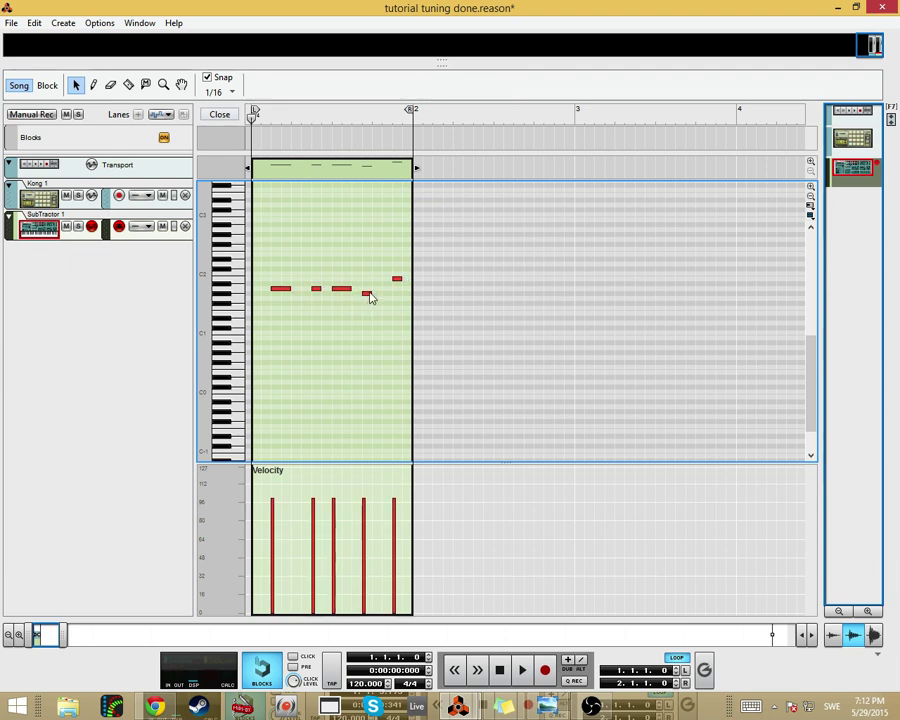
Step: Lower the short fourth note one semitone to G1 and play the melody back
click(368, 294)
drag(368, 294, 406, 274)
key(space)
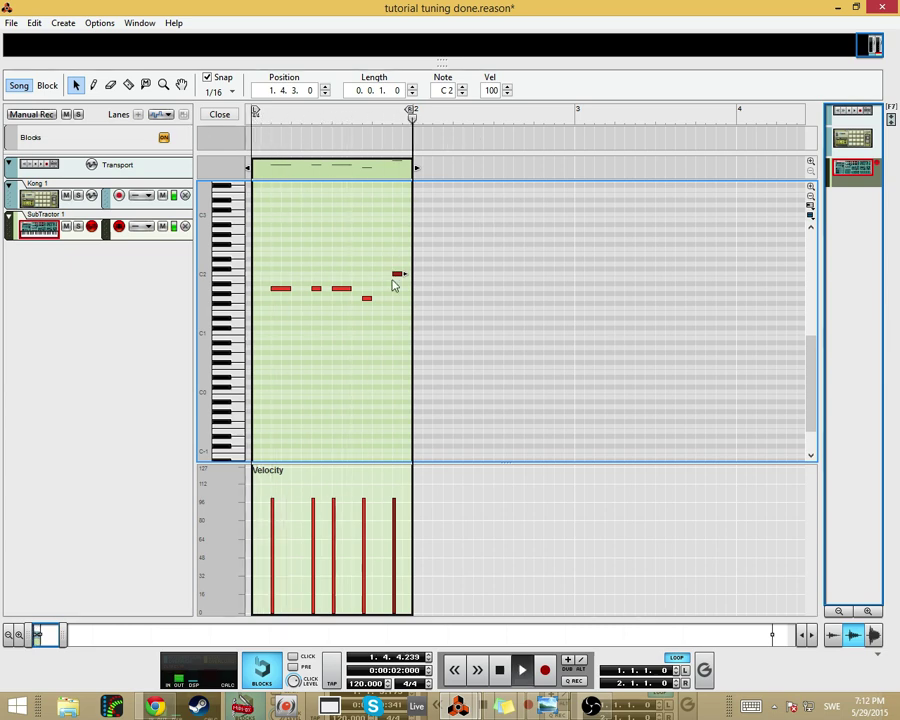
click(180, 320)
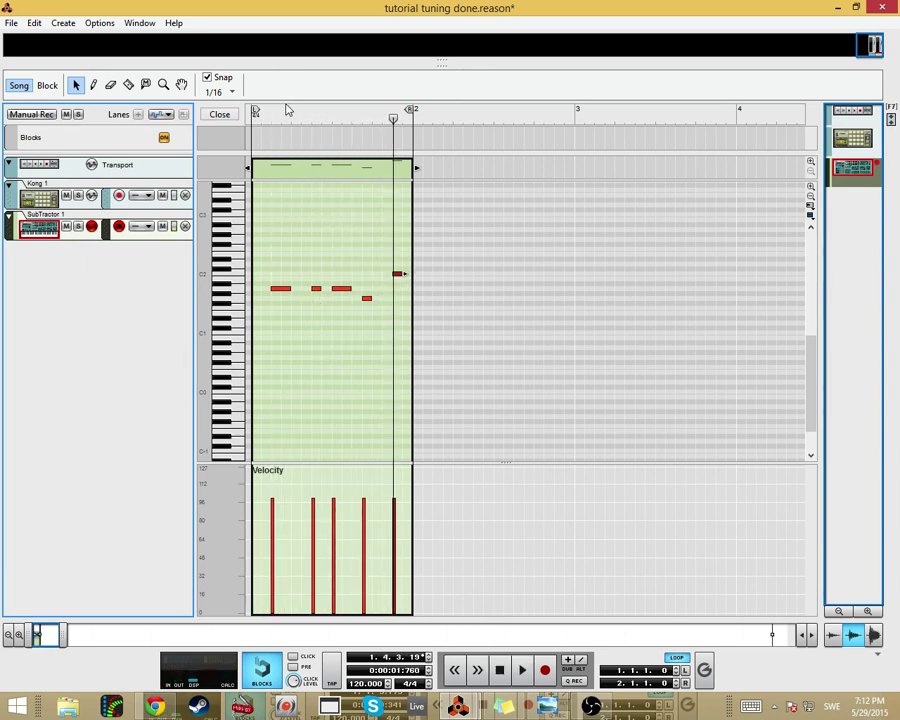
key(space)
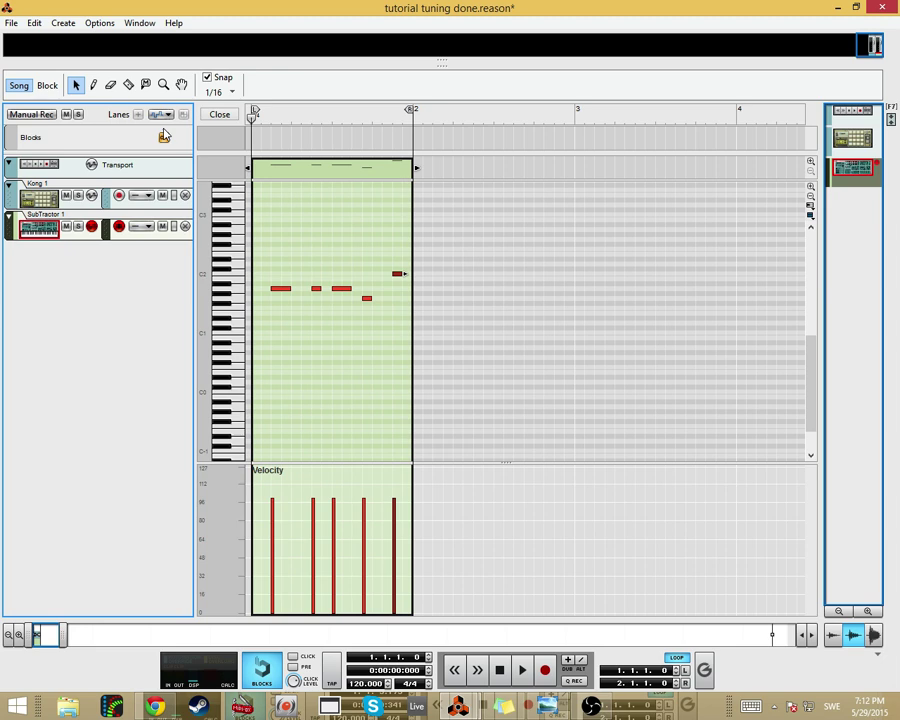
key(space)
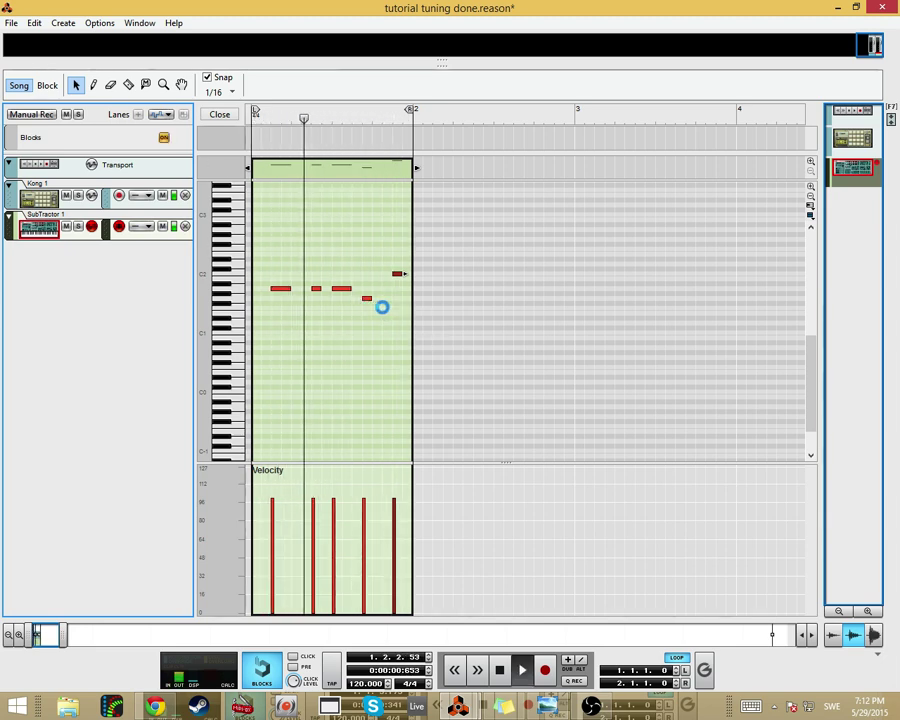
Step: Undo and rework the transposition, moving all five melody notes down a semitone
key(ctrl+z)
key(ctrl+z)
key(ctrl+a)
key(Up)
key(Up)
key(Up)
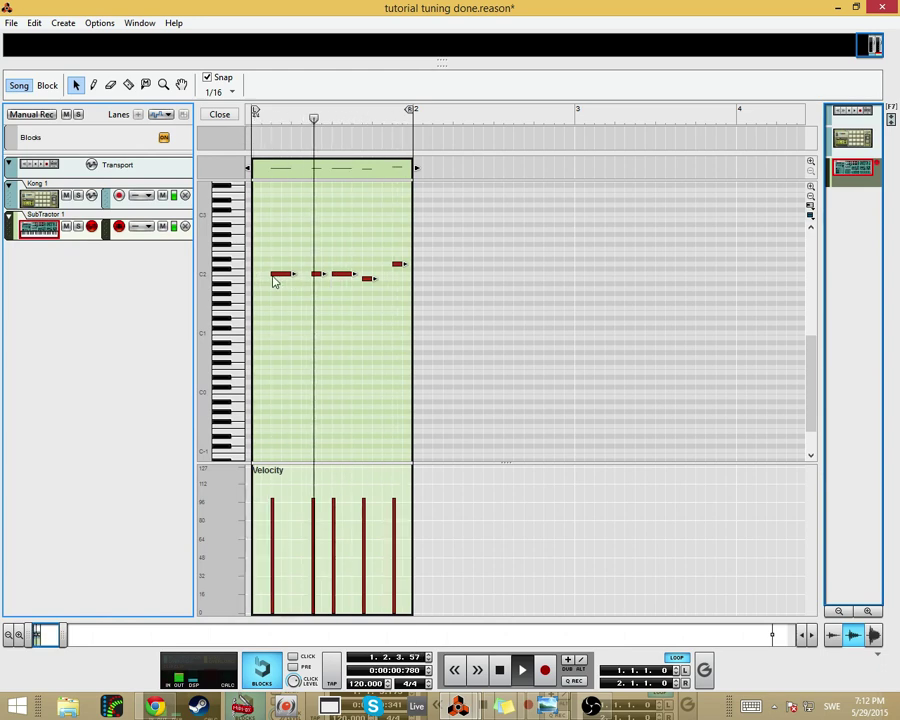
key(space)
drag(281, 278, 281, 298)
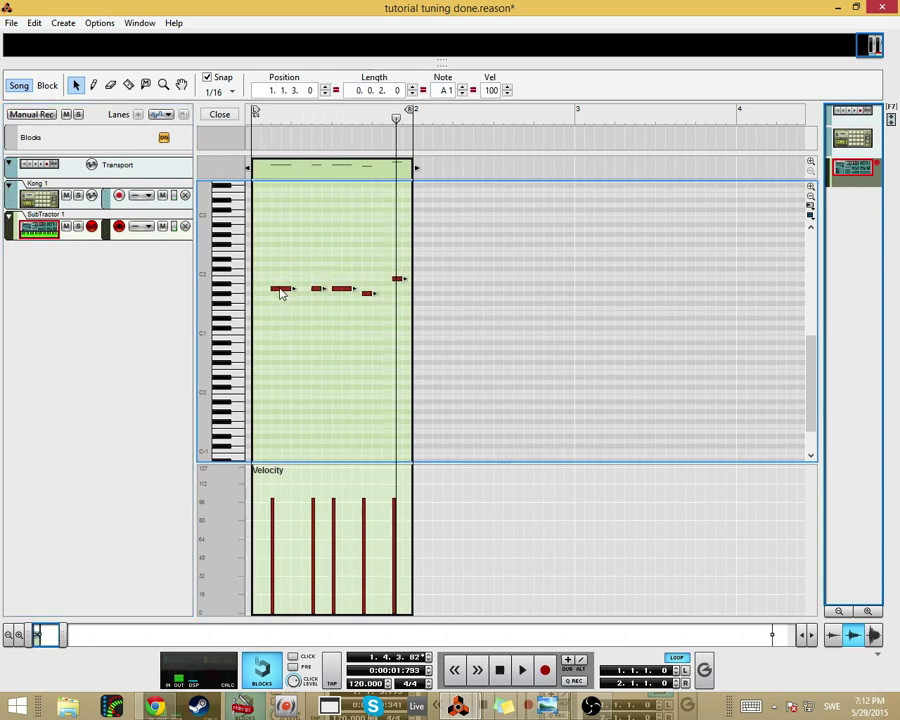
click(367, 297)
Step: Raise the last melody note one semitone to C2
click(367, 297)
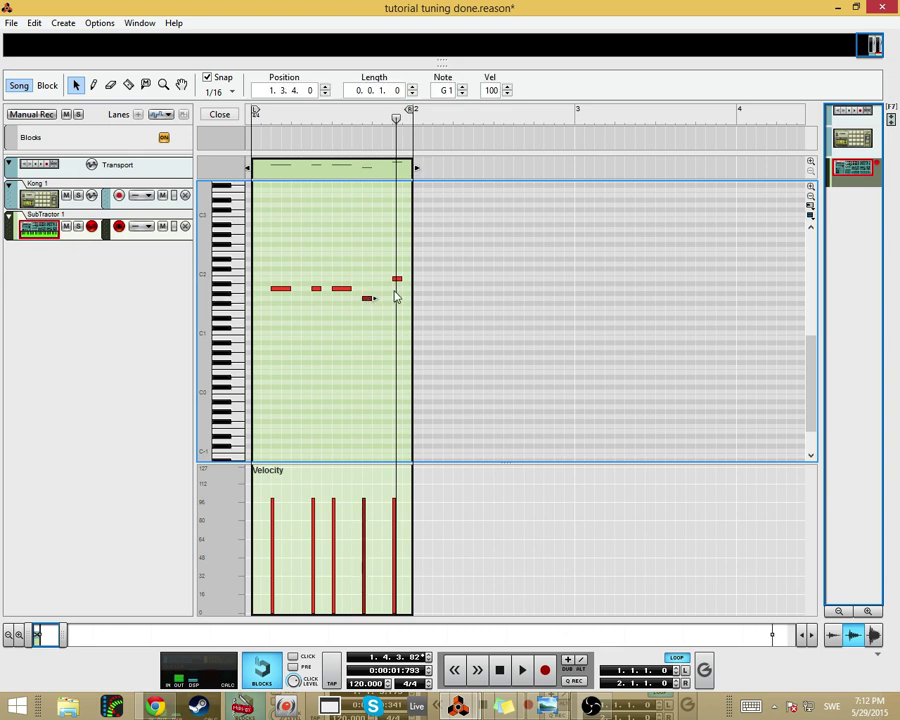
click(394, 294)
click(396, 276)
key(Up)
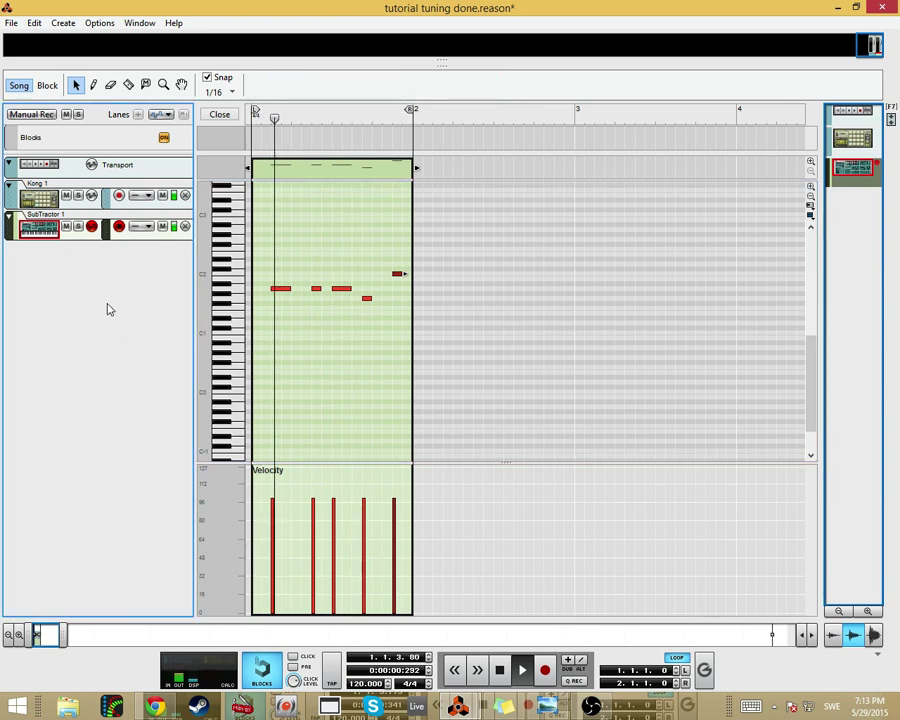
Step: Show the mixer with F5 and play the song, with Kong and SubTractor channels registering level
key(F5)
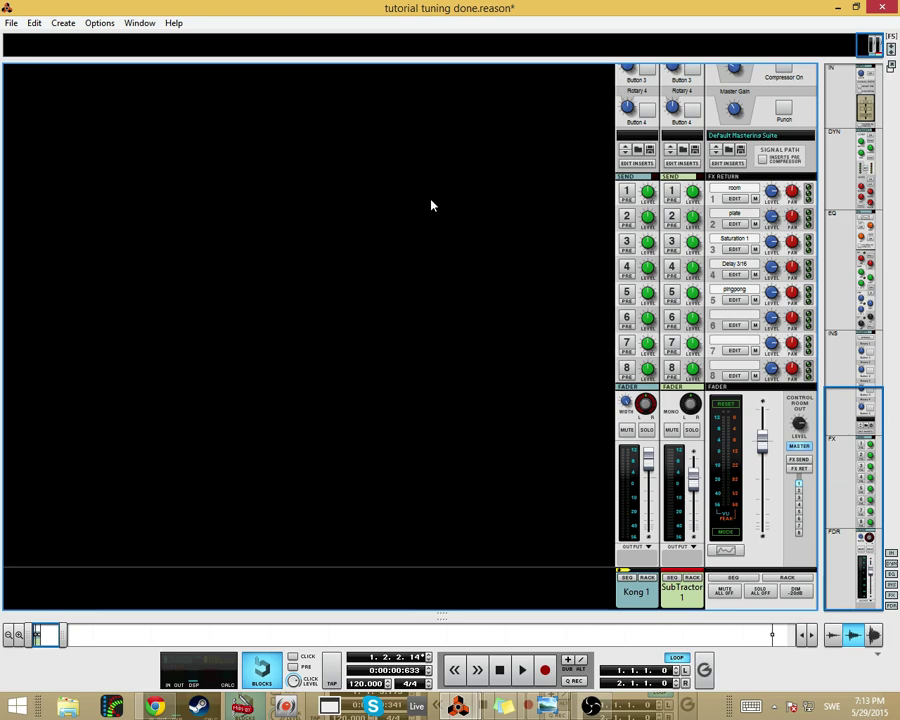
mouse_move(290, 614)
mouse_down()
mouse_move(309, 466)
mouse_move(305, 612)
mouse_up()
key(space)
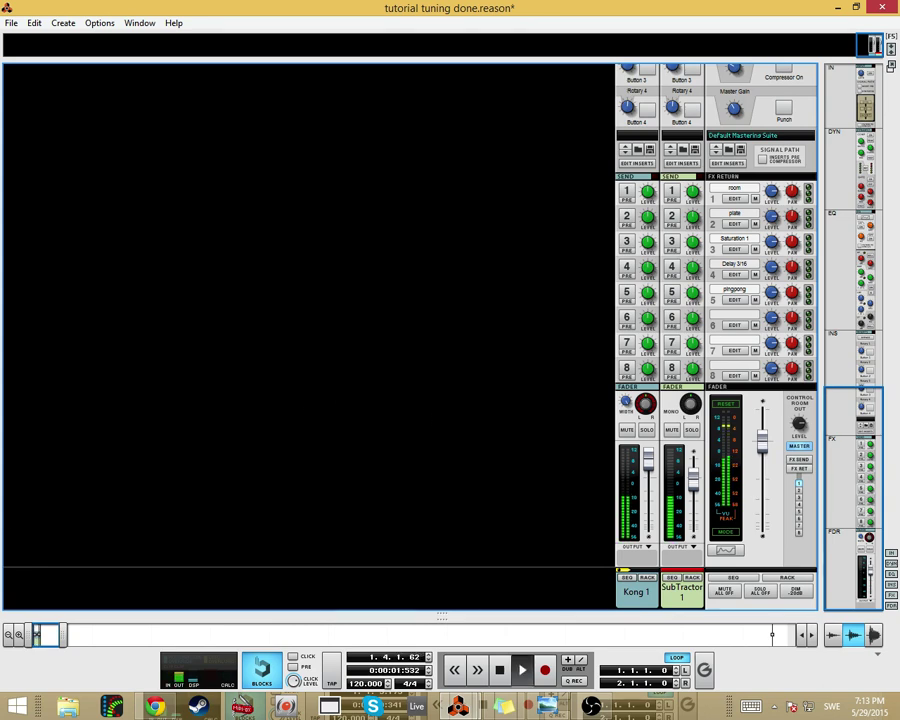